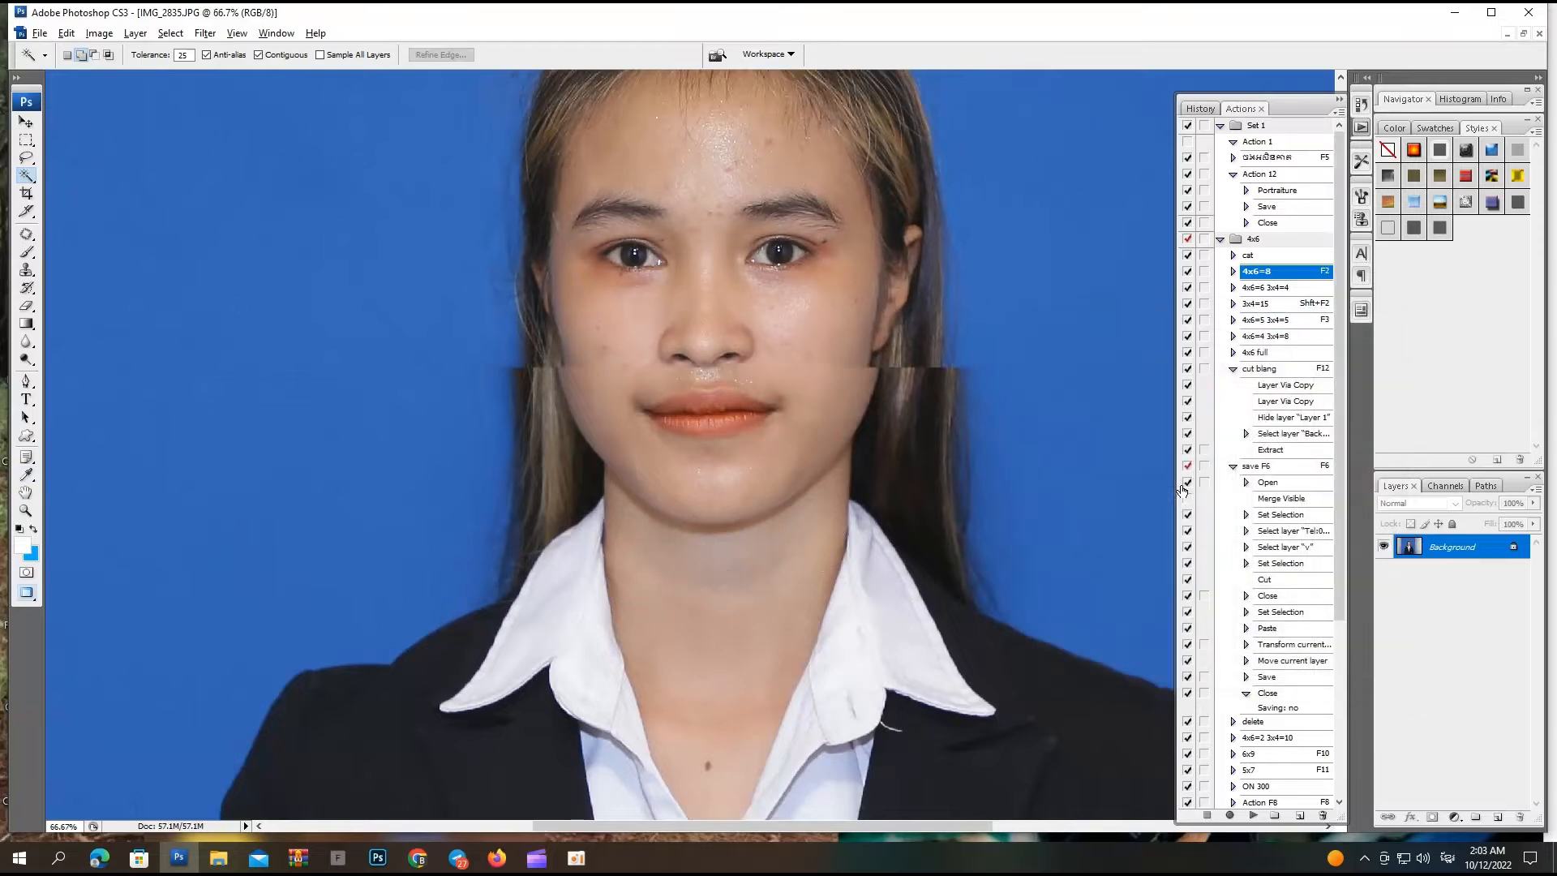
Select the face skin with the Magic Wand at tolerance 25 and feather the selection by 30 pixels
{"action": "key", "text": "o"}
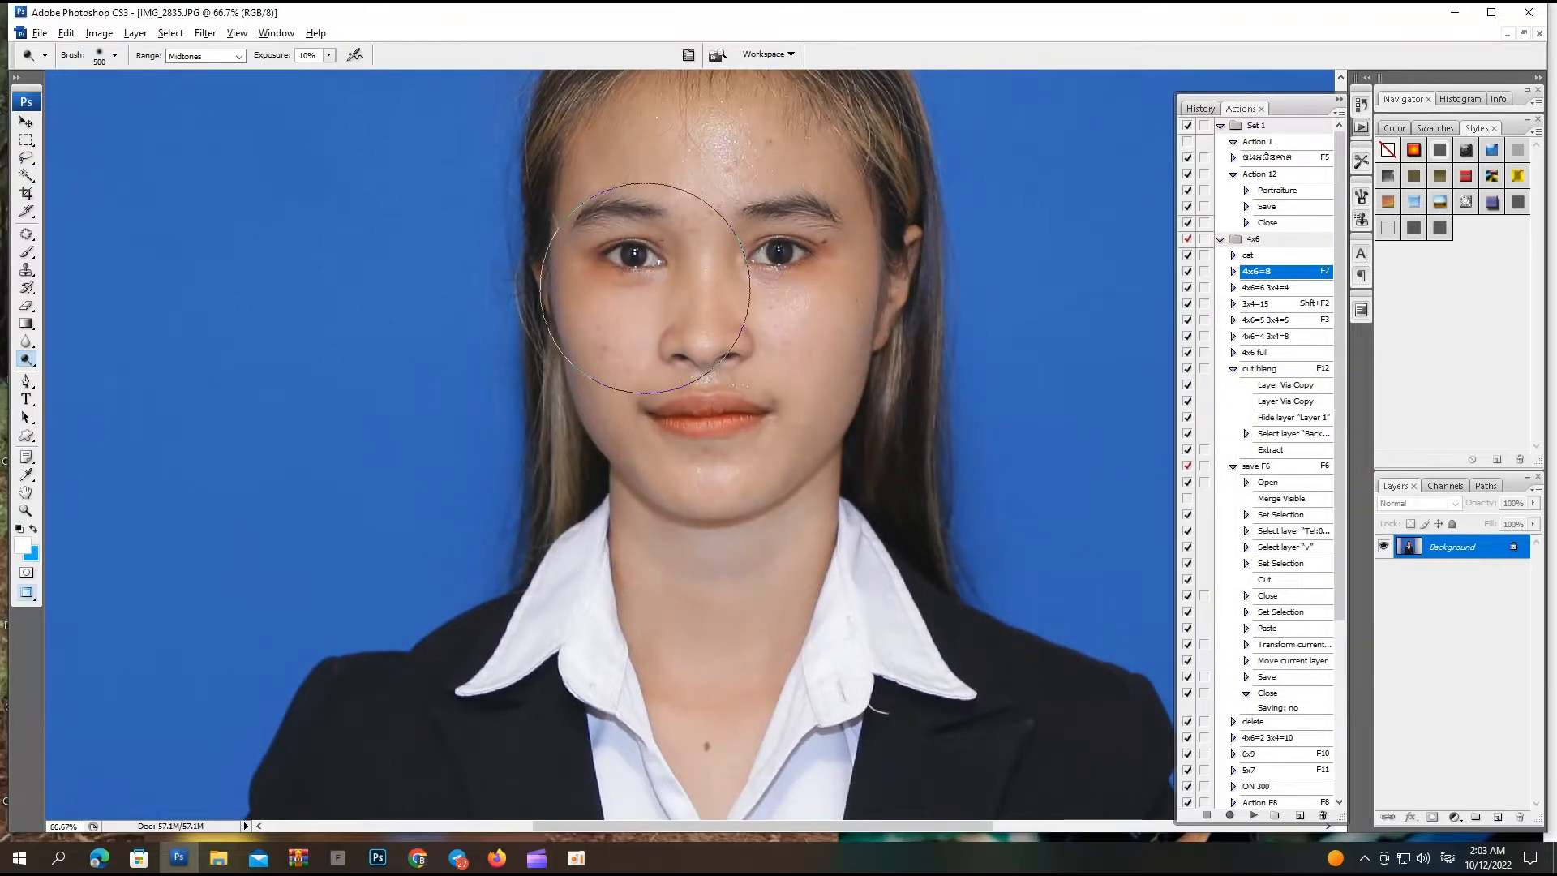
{"action": "key", "text": "ctrl+minus"}
{"action": "key", "text": "ctrl+minus"}
{"action": "key", "text": "w"}
{"action": "left_click", "coordinate": [661, 296]}
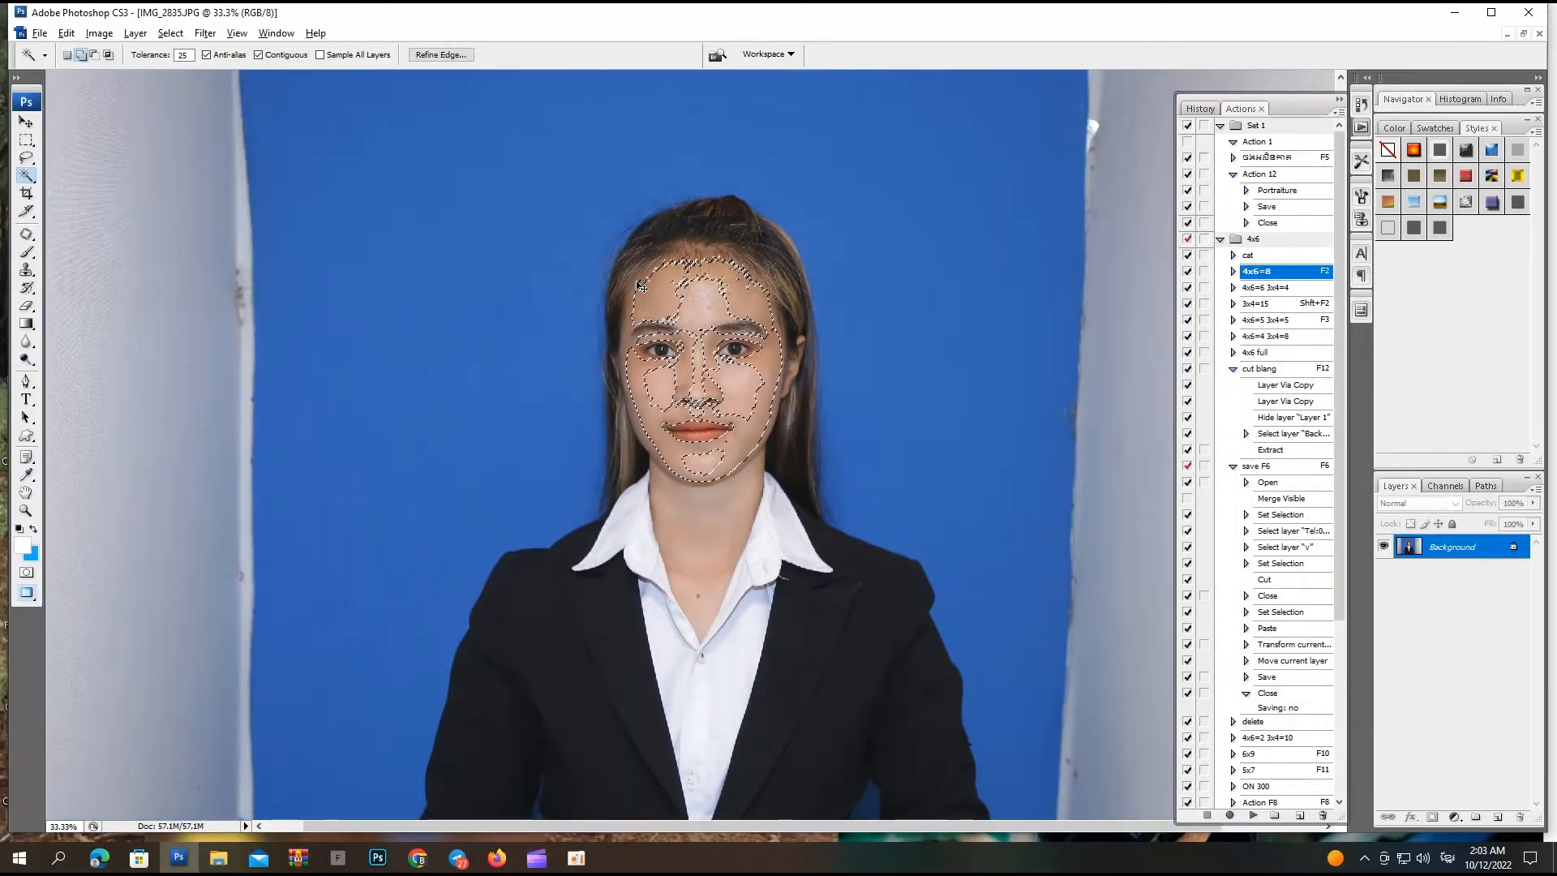
{"action": "key", "text": "ctrl+d"}
{"action": "left_click", "coordinate": [719, 442]}
{"action": "key", "text": "ctrl+alt+d"}
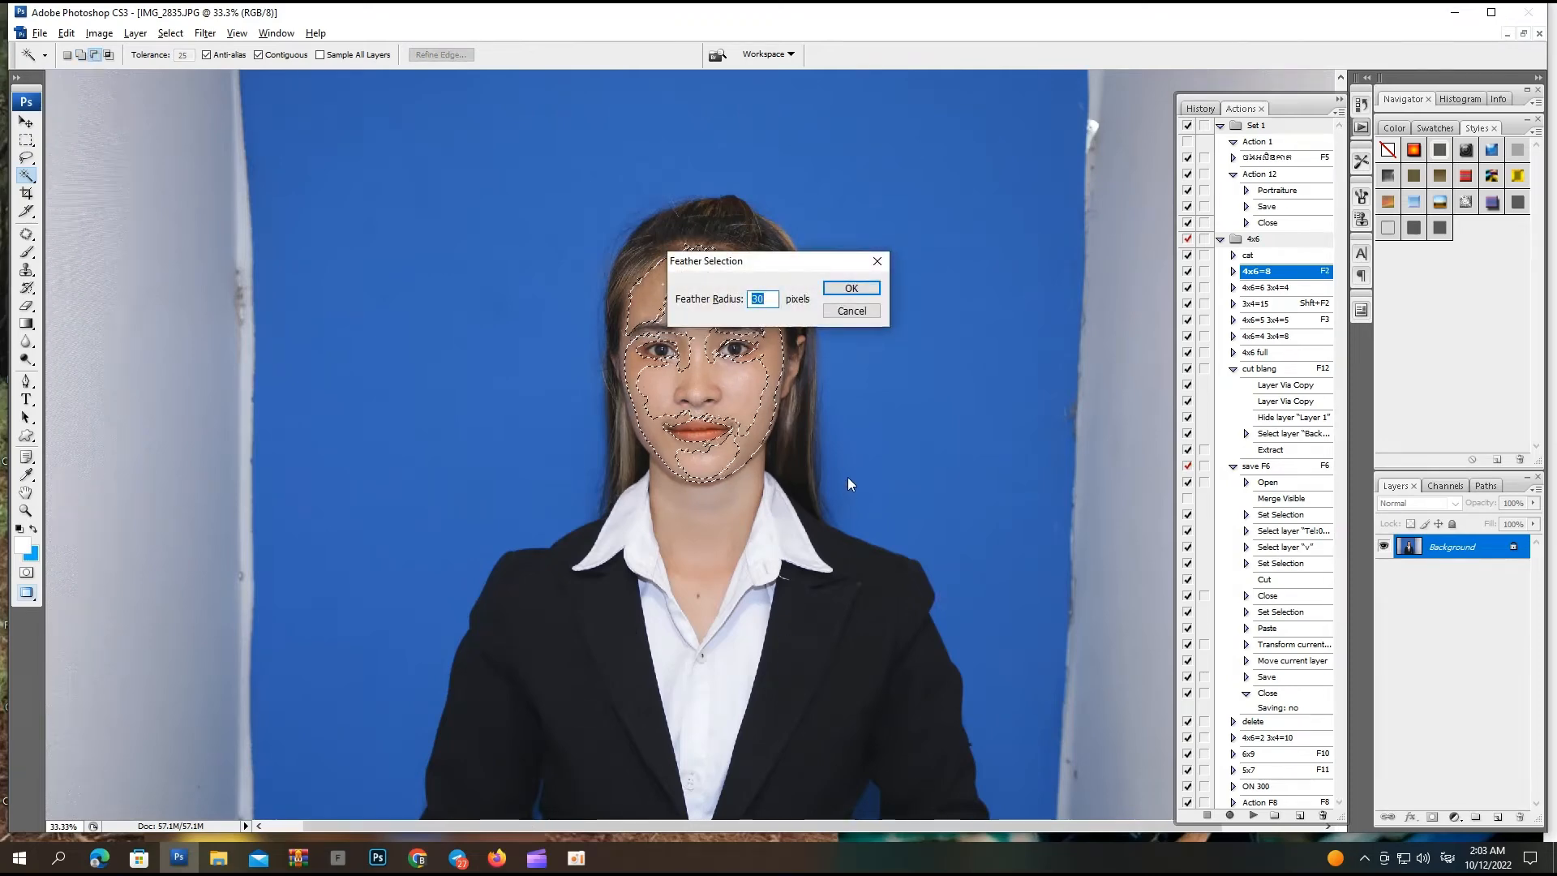
{"action": "left_click", "coordinate": [850, 289]}
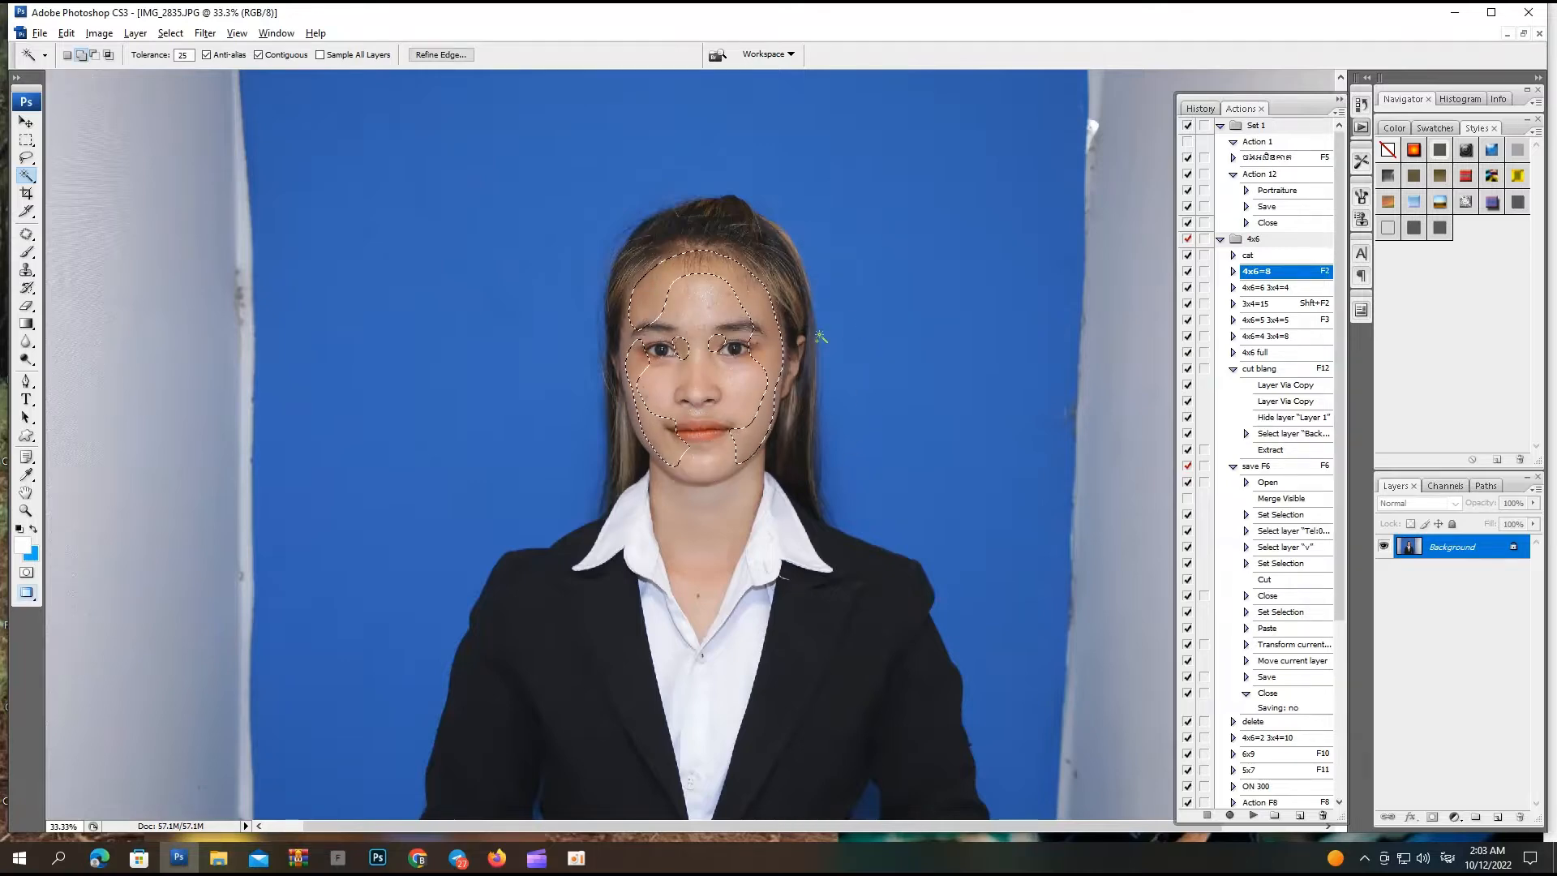
Feather the face selection once more, brighten it slightly with Curves, and deselect it
{"action": "key", "text": "ctrl+alt+d"}
{"action": "key", "text": "Return"}
{"action": "key", "text": "ctrl+m"}
{"action": "left_click_drag", "start_coordinate": [1211, 477], "coordinate": [1211, 463]}
{"action": "key", "text": "Return"}
{"action": "key", "text": "ctrl+d"}
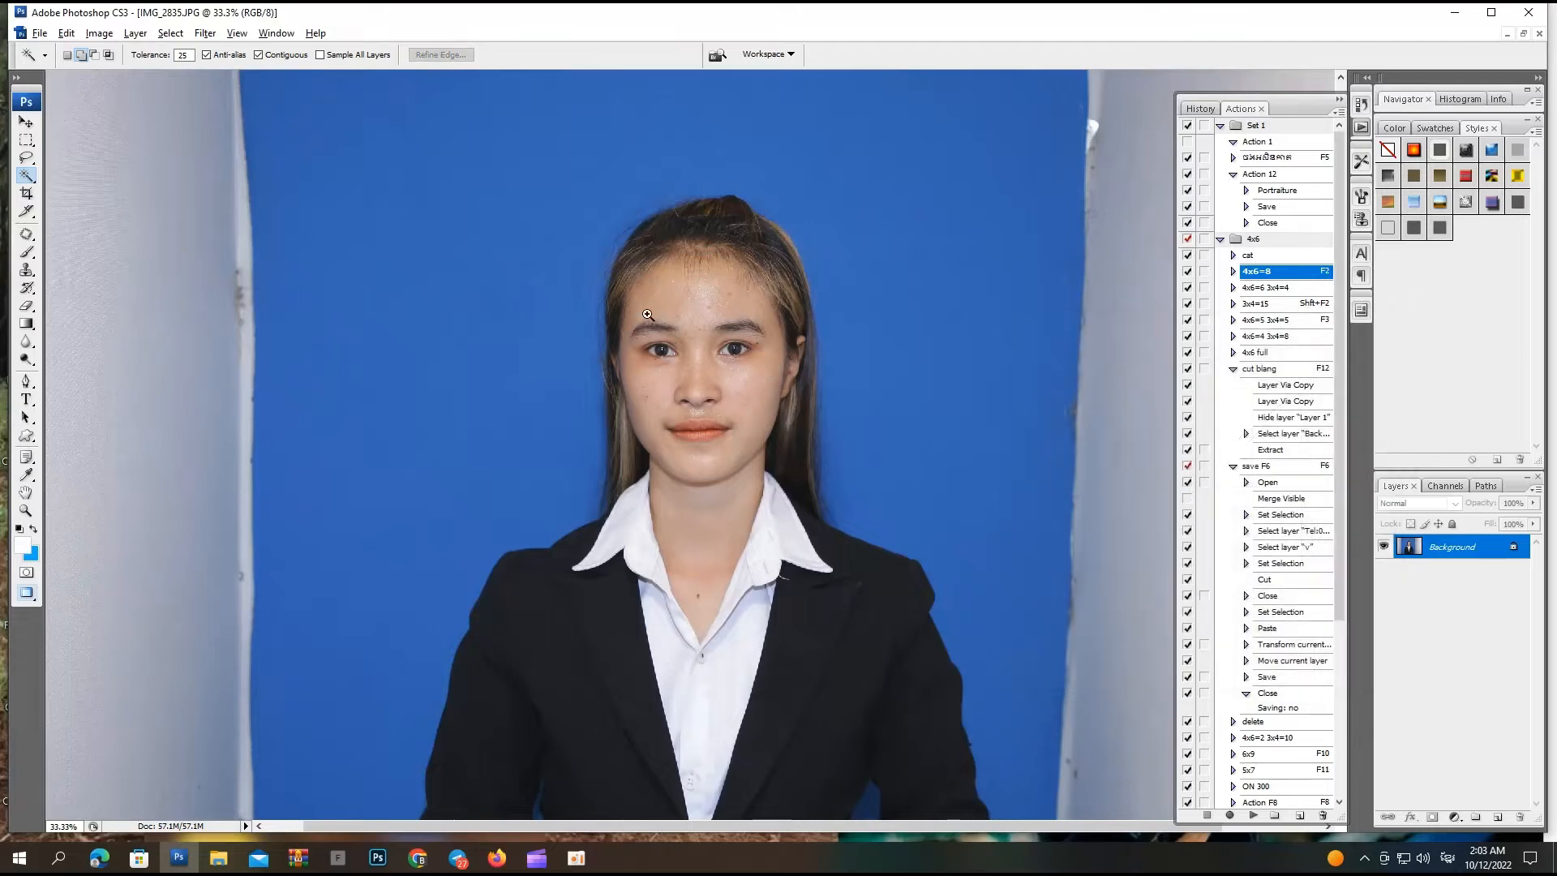
Marquee-select the one visible ear with its surrounding hair, feather the selection, and copy it to a new layer
{"action": "left_click_drag", "start_coordinate": [650, 316], "coordinate": [880, 578]}
{"action": "left_click_drag", "start_coordinate": [880, 539], "coordinate": [1163, 621]}
{"action": "key", "text": "ctrl+minus"}
{"action": "key", "text": "m"}
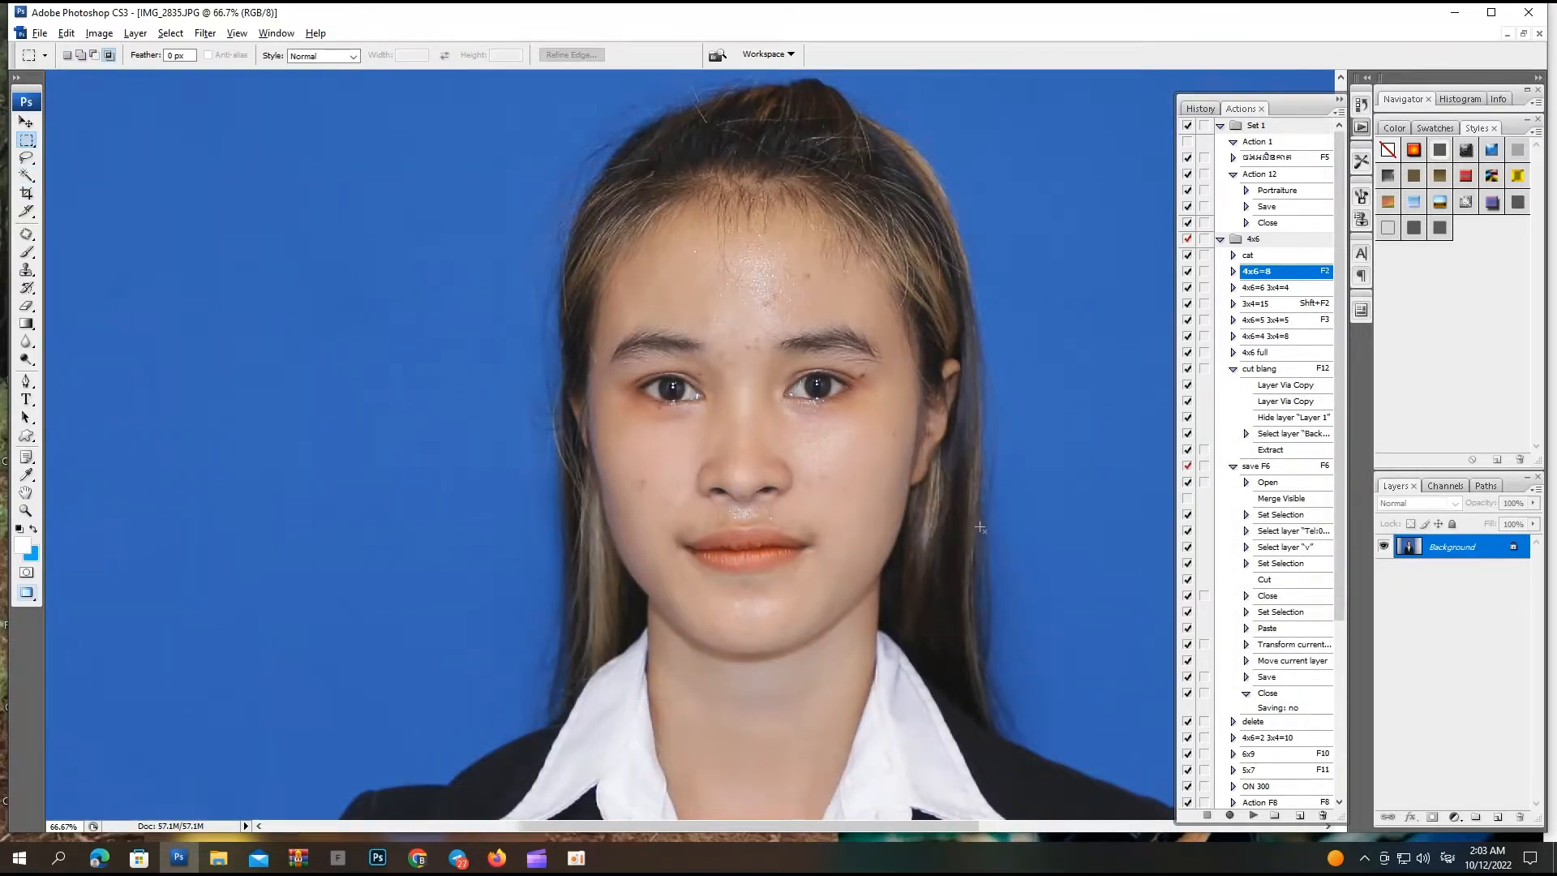
{"action": "left_click_drag", "start_coordinate": [980, 528], "coordinate": [983, 526]}
{"action": "key", "text": "ctrl+alt+d"}
{"action": "key", "text": "Return"}
{"action": "key", "text": "ctrl+j"}
Flip the copied ear horizontally and place it on the opposite side of the face at eye level
{"action": "key", "text": "ctrl+t"}
{"action": "right_click", "coordinate": [889, 439]}
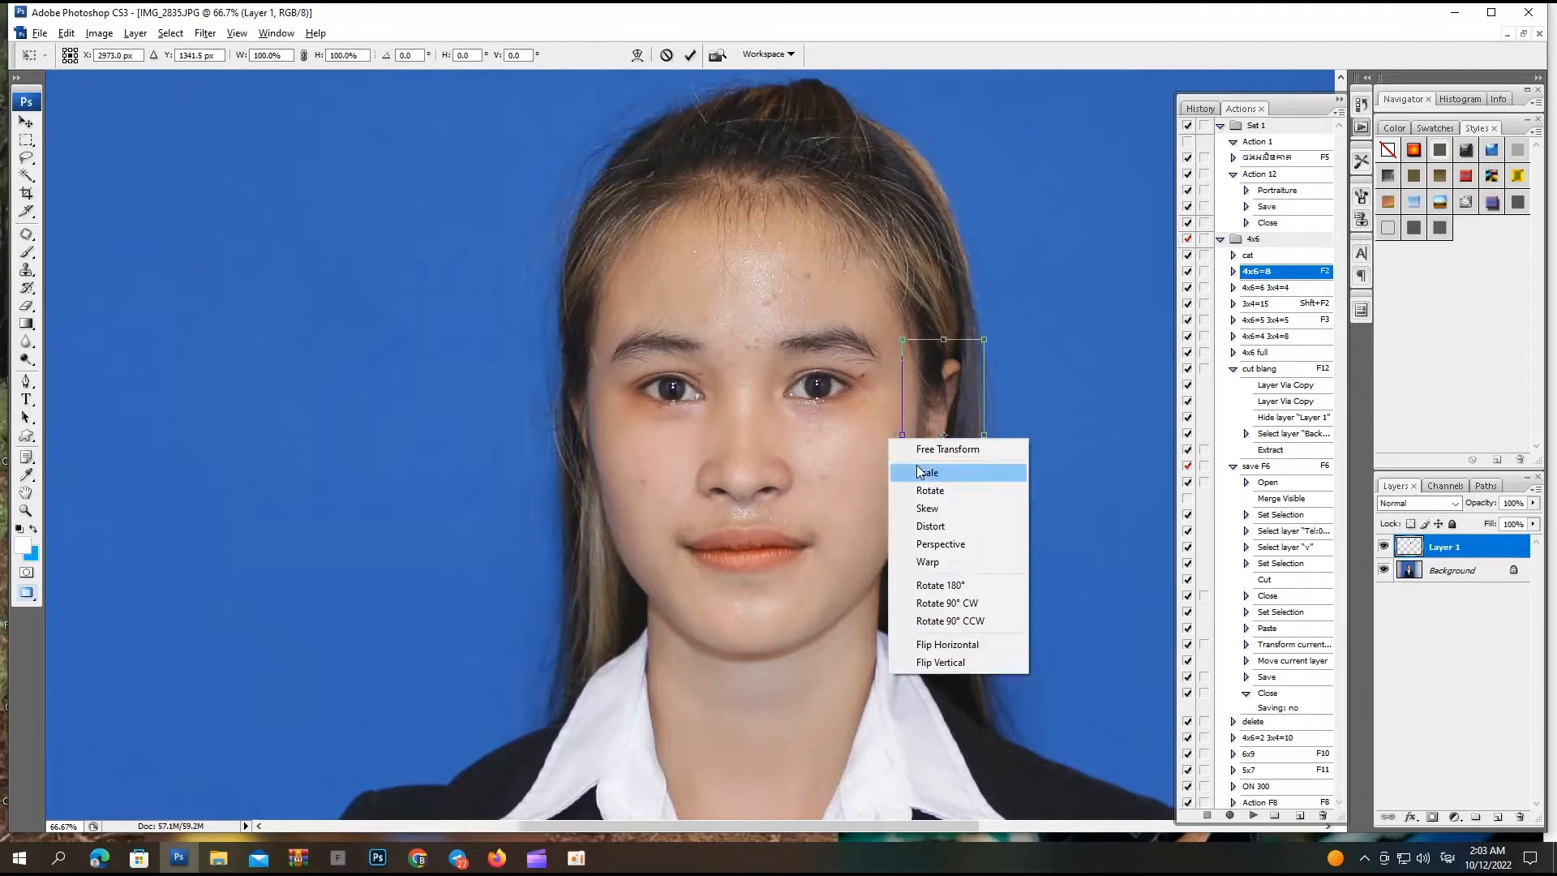
{"action": "left_click", "coordinate": [941, 644]}
{"action": "mouse_move", "coordinate": [902, 500]}
{"action": "left_mouse_down"}
{"action": "mouse_move", "coordinate": [494, 439]}
{"action": "mouse_move", "coordinate": [504, 463]}
{"action": "mouse_move", "coordinate": [573, 490]}
{"action": "mouse_move", "coordinate": [562, 481]}
{"action": "left_mouse_up"}
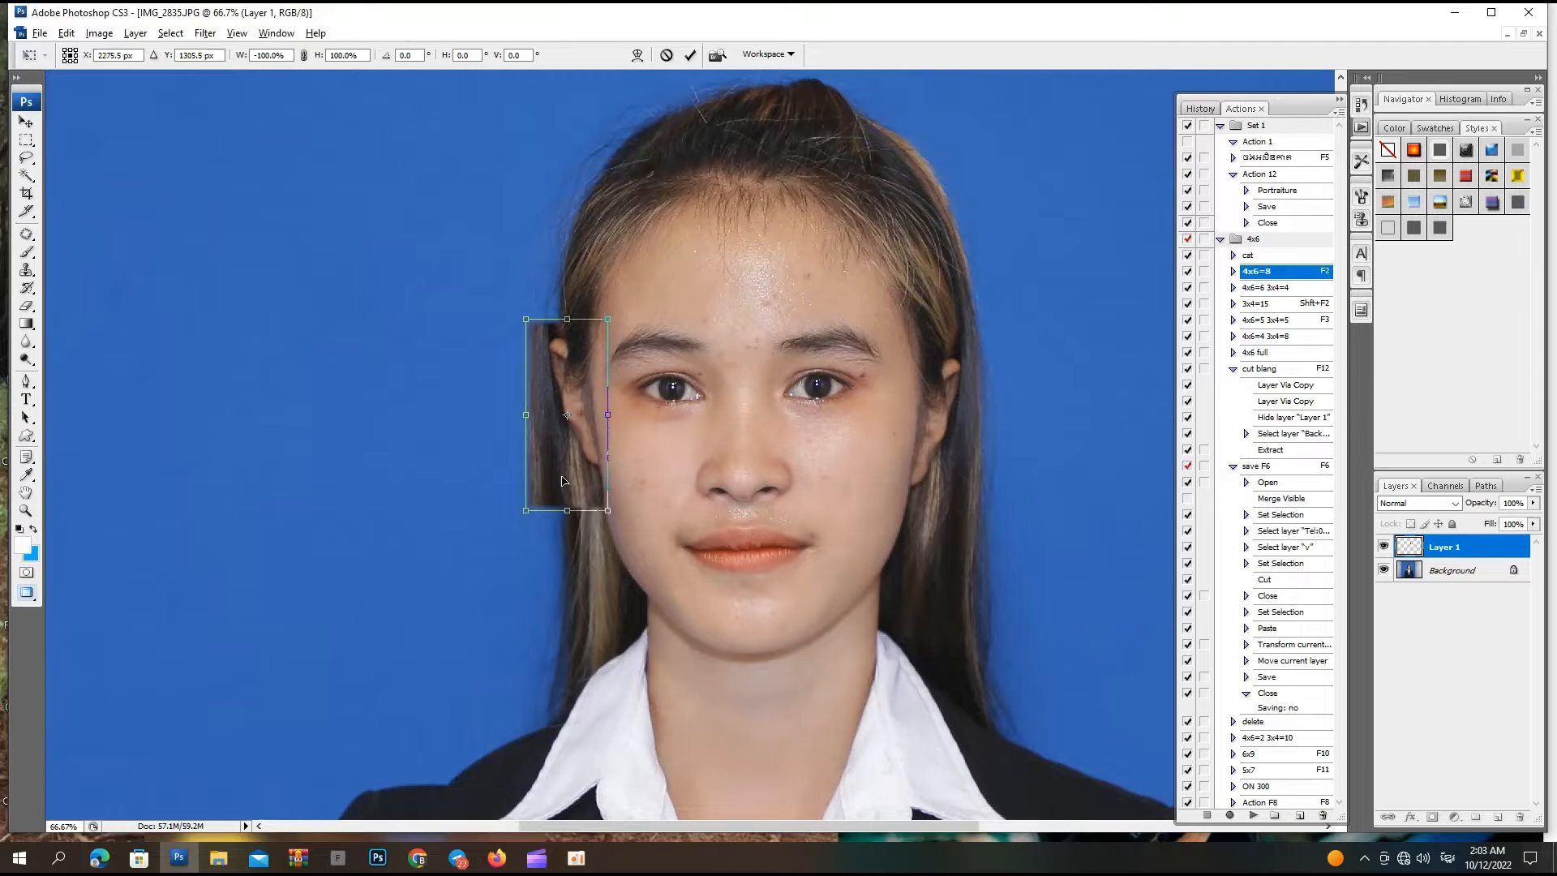
{"action": "key", "text": "Return"}
Erase the excess along the outer edge of the flipped ear copy with a 40 px Eraser
{"action": "key", "text": "e"}
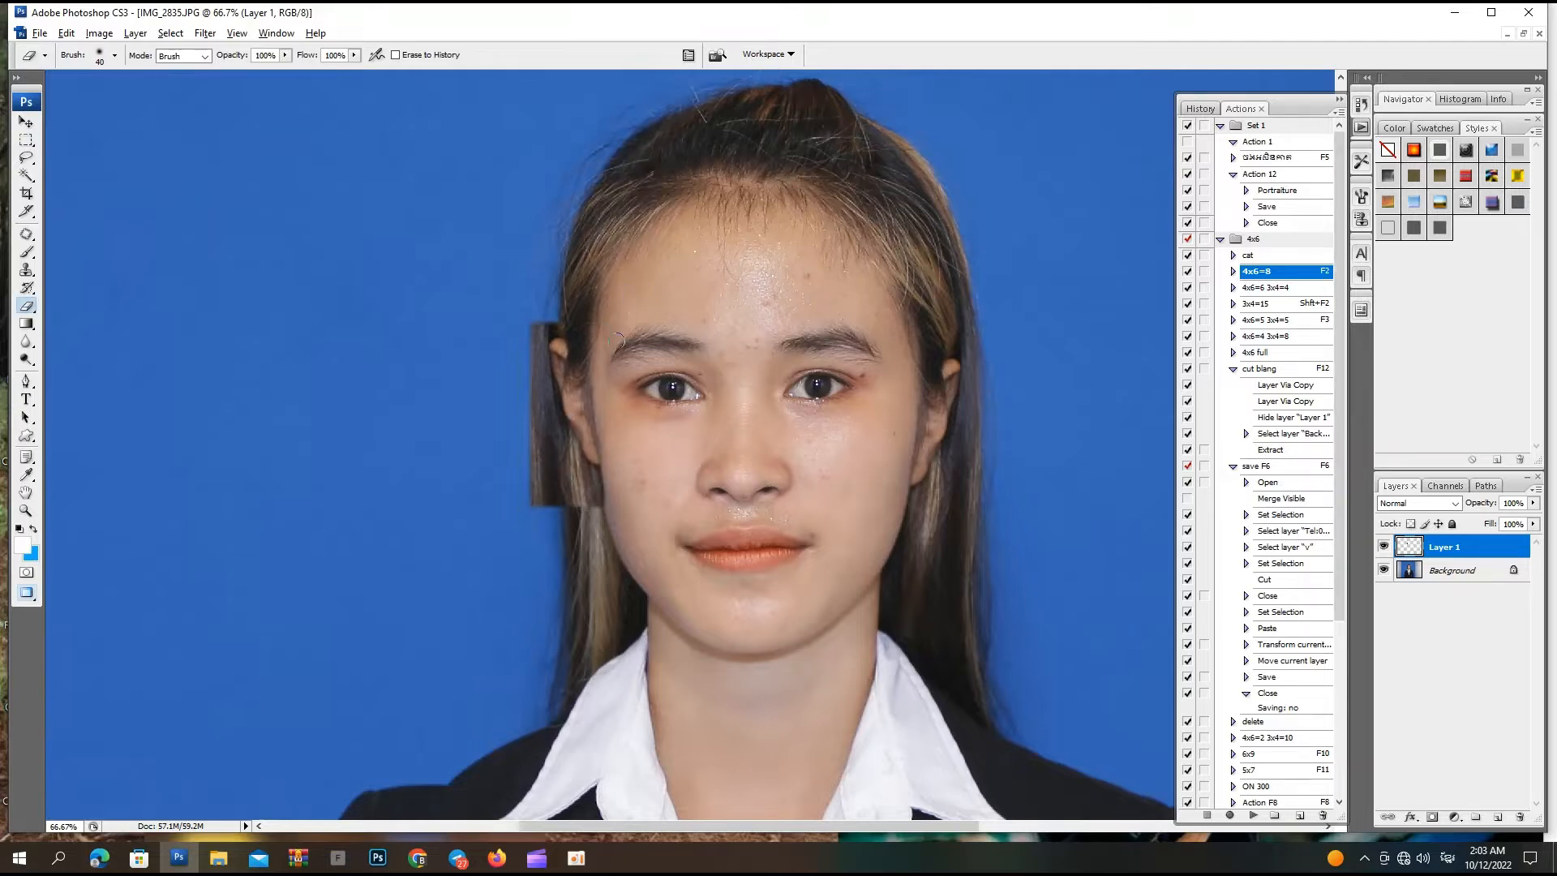
{"action": "key", "text": "ctrl+minus"}
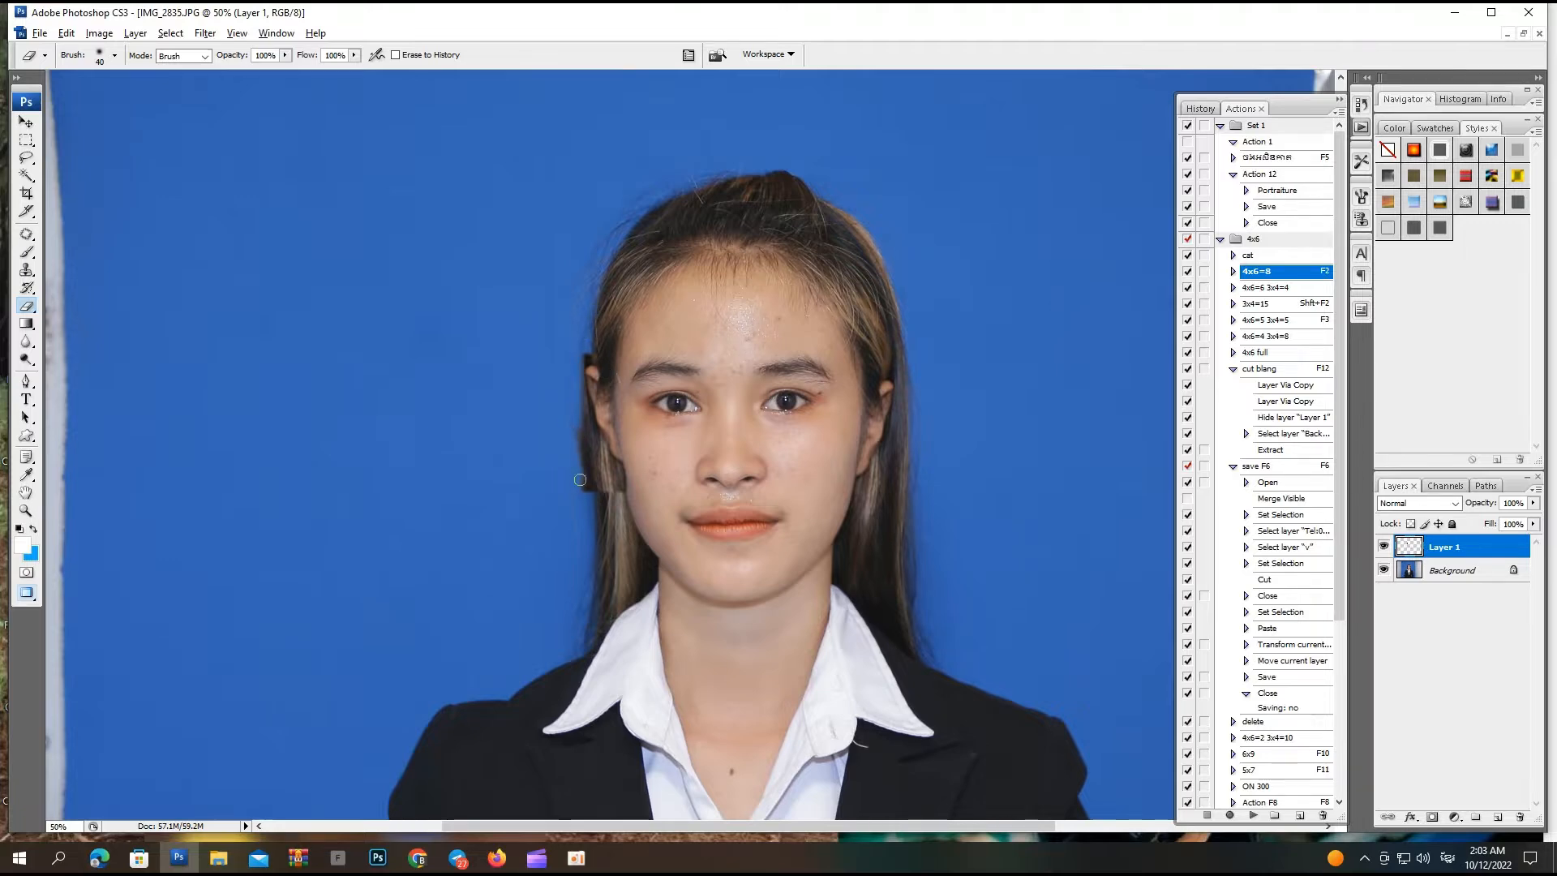
{"action": "key", "text": "ctrl+minus"}
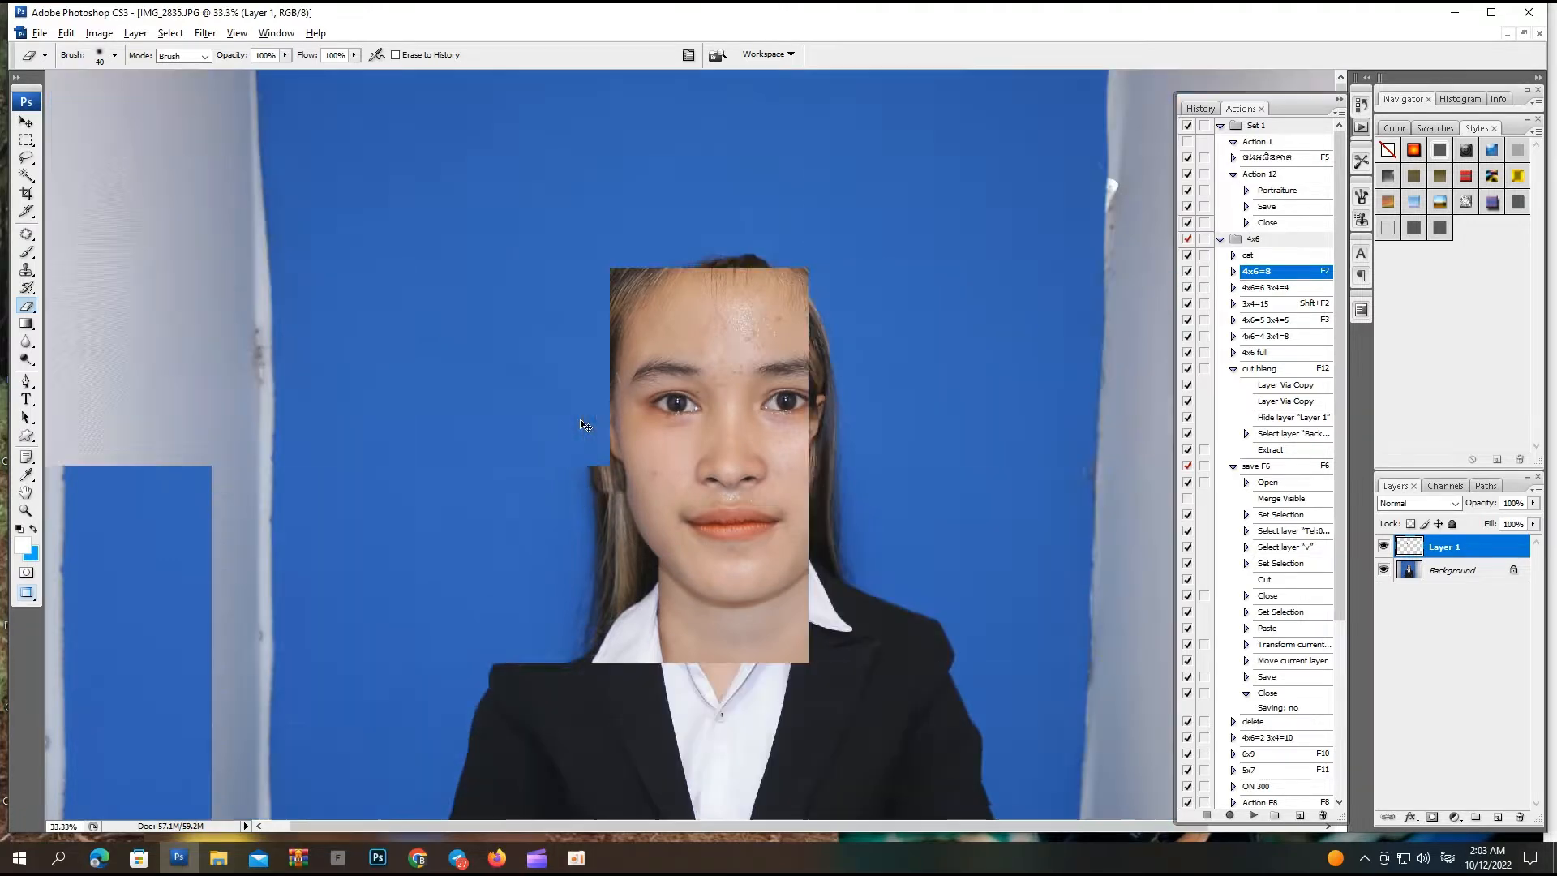
{"action": "left_click_drag", "start_coordinate": [600, 256], "coordinate": [796, 487]}
Blend the hair above the added ear on the Background layer using a soft 28 px Clone Stamp at 90% opacity
{"action": "key", "text": "s"}
{"action": "right_click", "coordinate": [529, 392]}
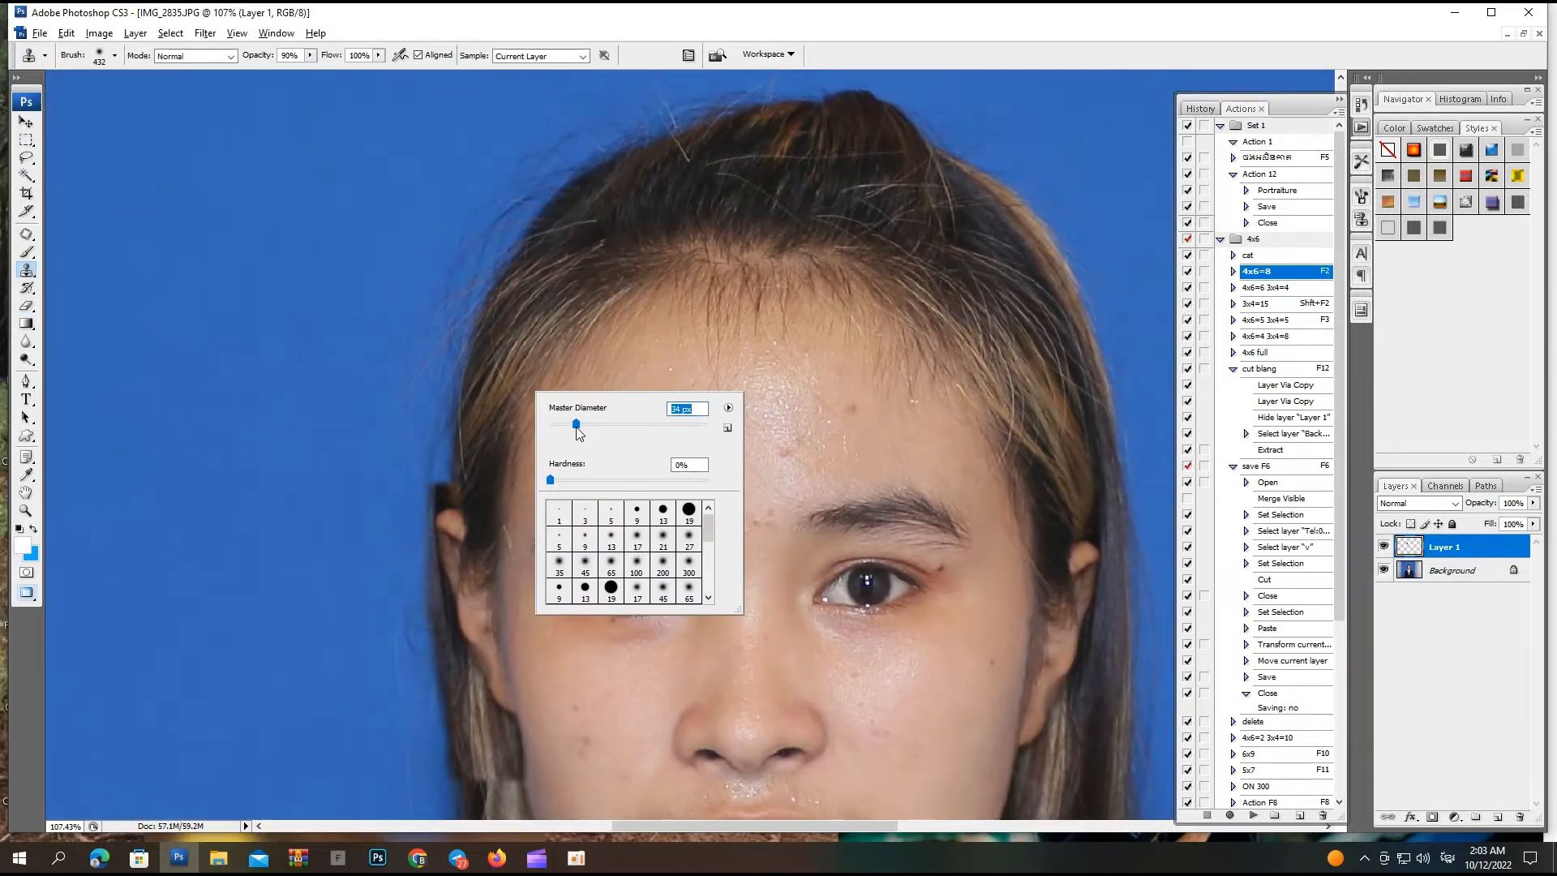
{"action": "left_click", "coordinate": [472, 397], "text": "alt"}
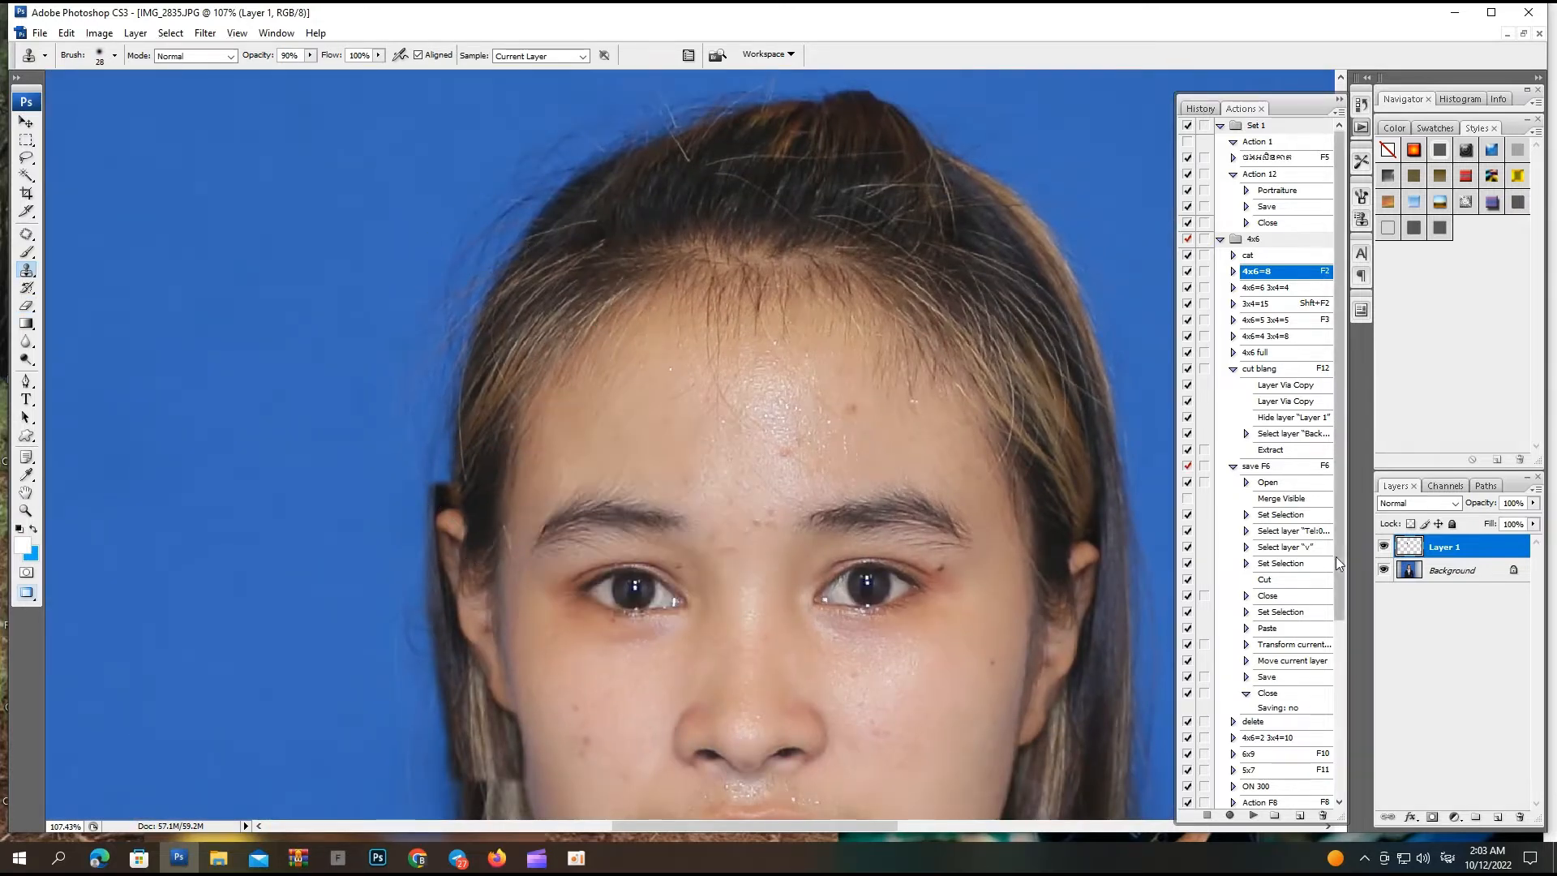
{"action": "key", "text": "alt+bracketleft"}
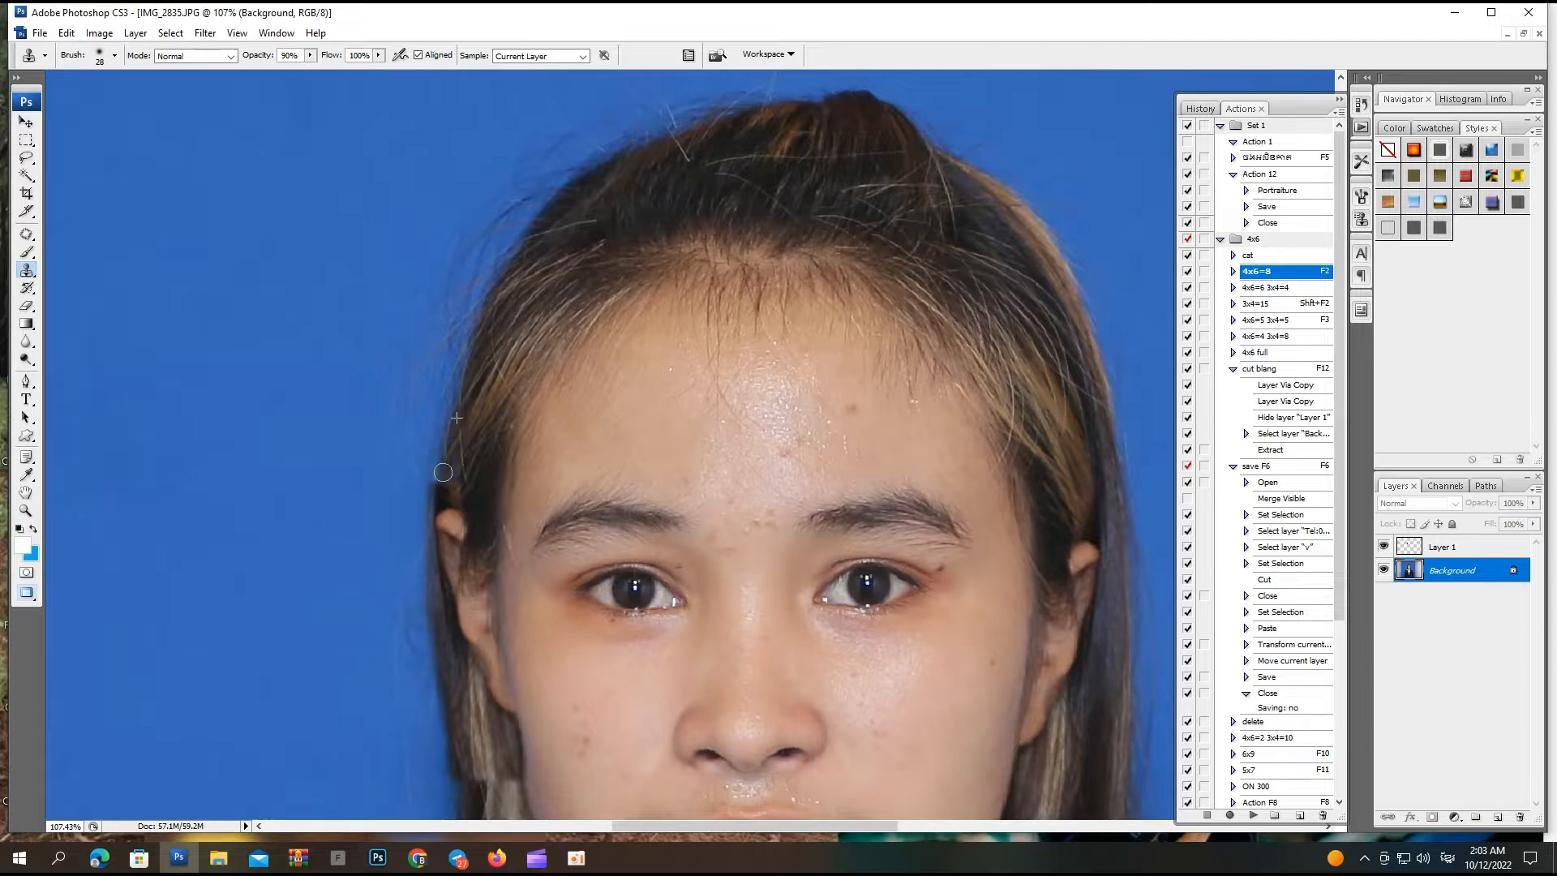
{"action": "key", "text": "ctrl+0"}
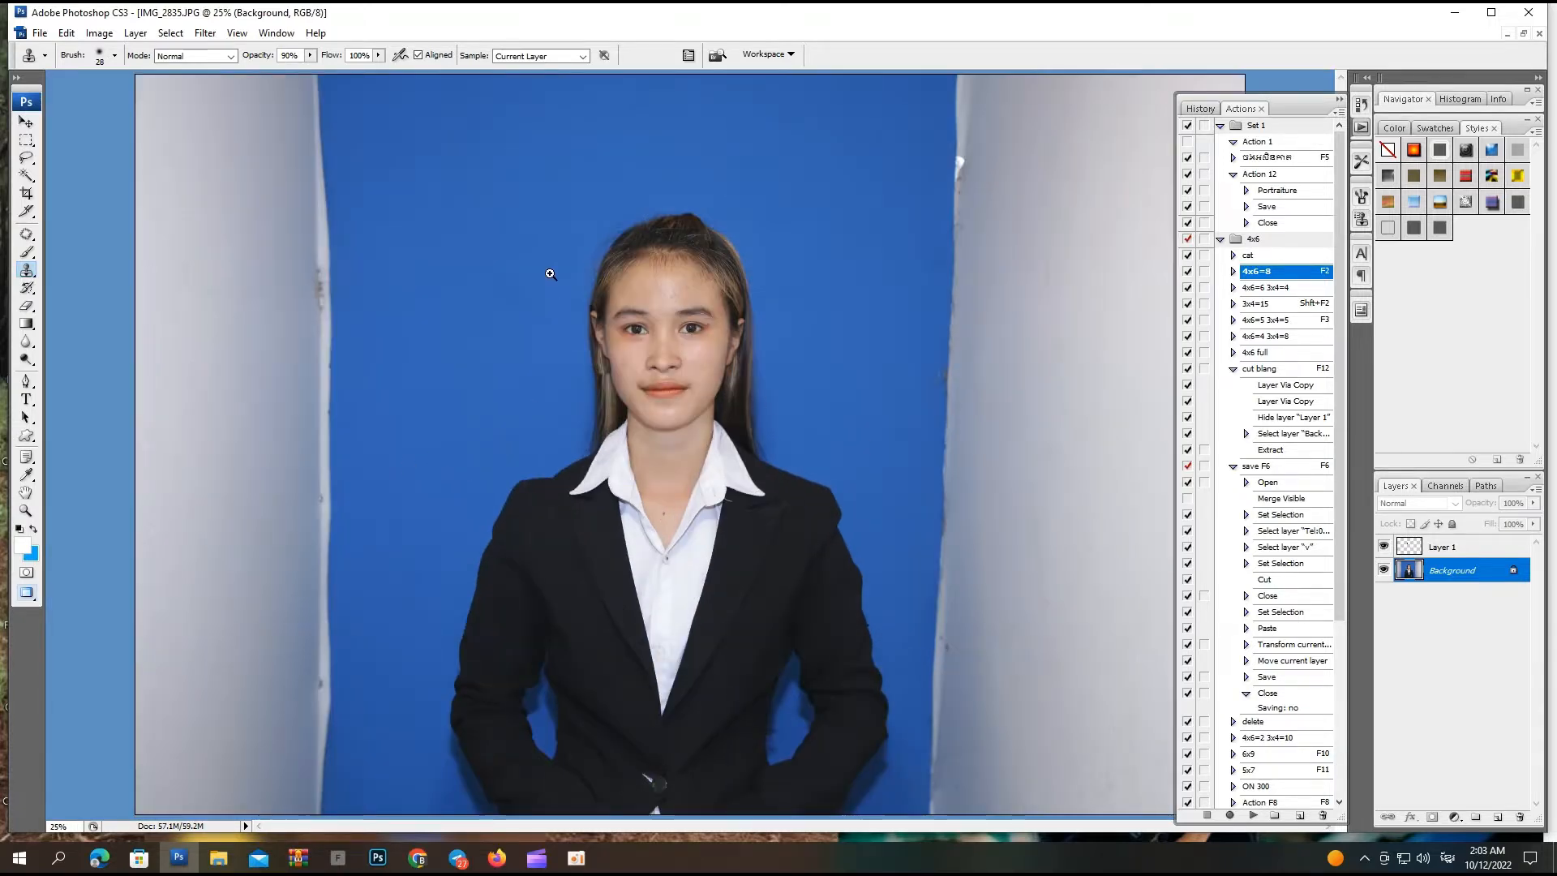
Erase the lower edge of the ear copy on Layer 1 to blend it into the hair, and merge it into the Background
{"action": "left_click_drag", "start_coordinate": [551, 274], "coordinate": [699, 495]}
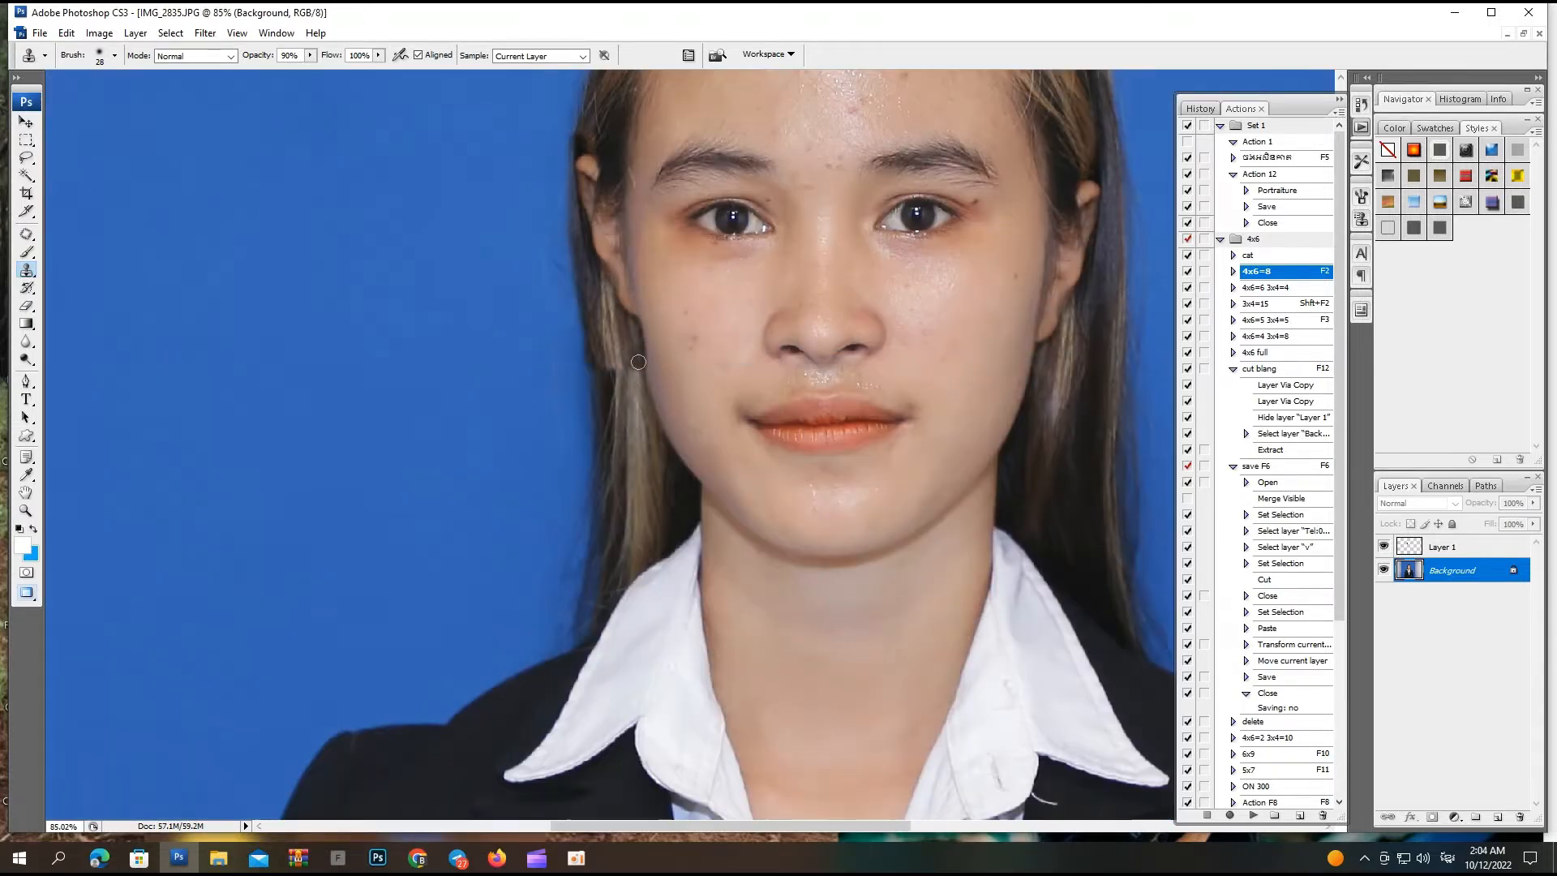
{"action": "key", "text": "e"}
{"action": "left_click", "coordinate": [1424, 545]}
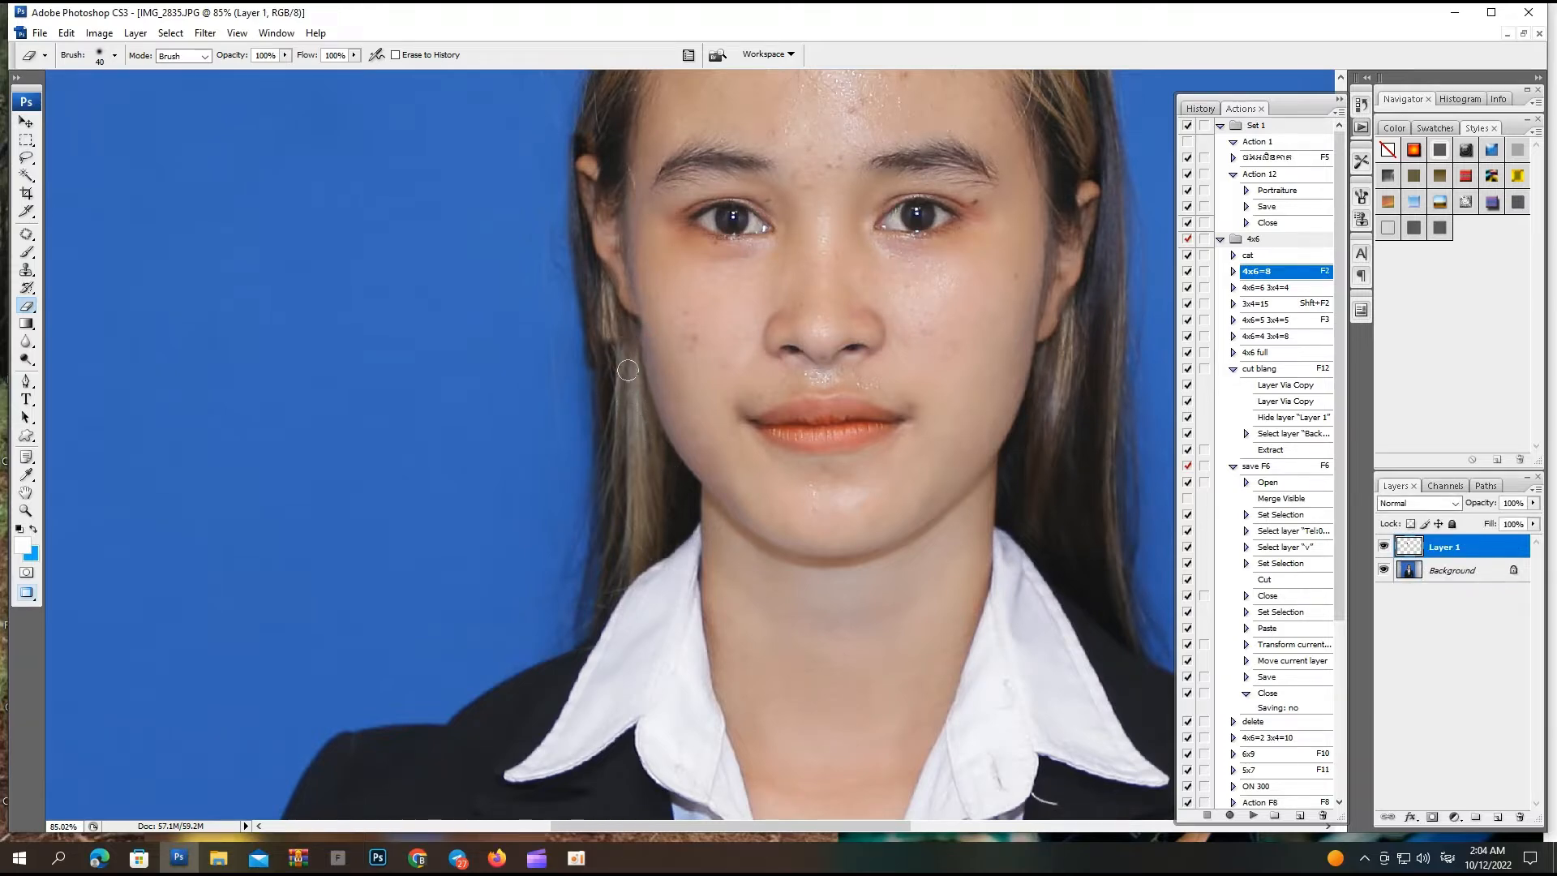
{"action": "key", "text": "ctrl+minus"}
{"action": "key", "text": "ctrl+minus"}
{"action": "key", "text": "ctrl+minus"}
{"action": "key", "text": "ctrl+minus"}
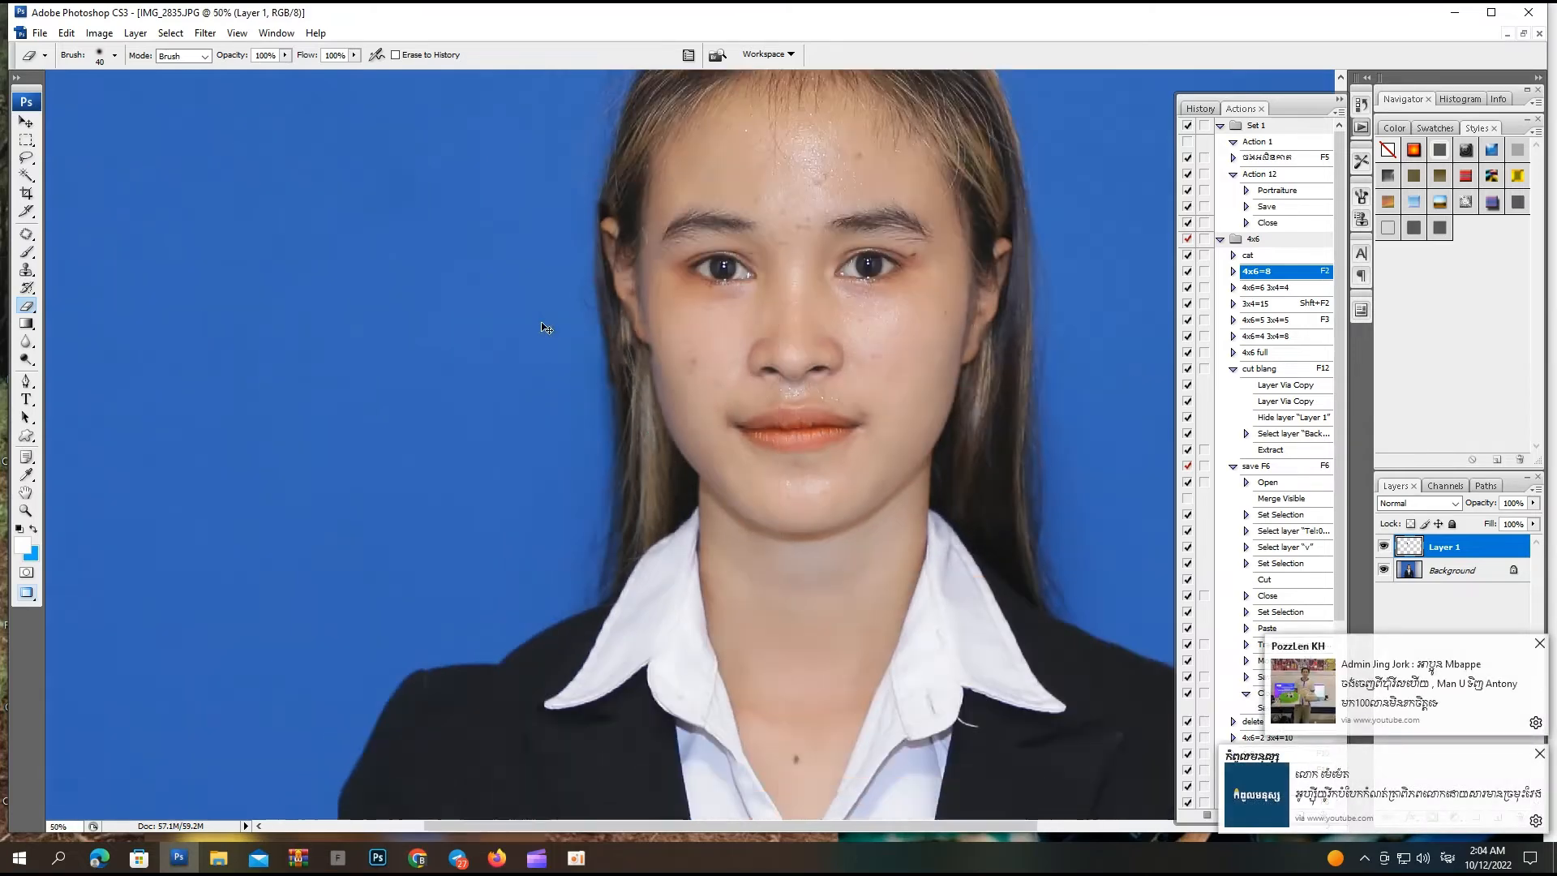
{"action": "key", "text": "ctrl+e"}
Brighten the whole photo with Curves, using an RGB point at input 102 and output 117
{"action": "key", "text": "ctrl+plus"}
{"action": "key", "text": "ctrl+plus"}
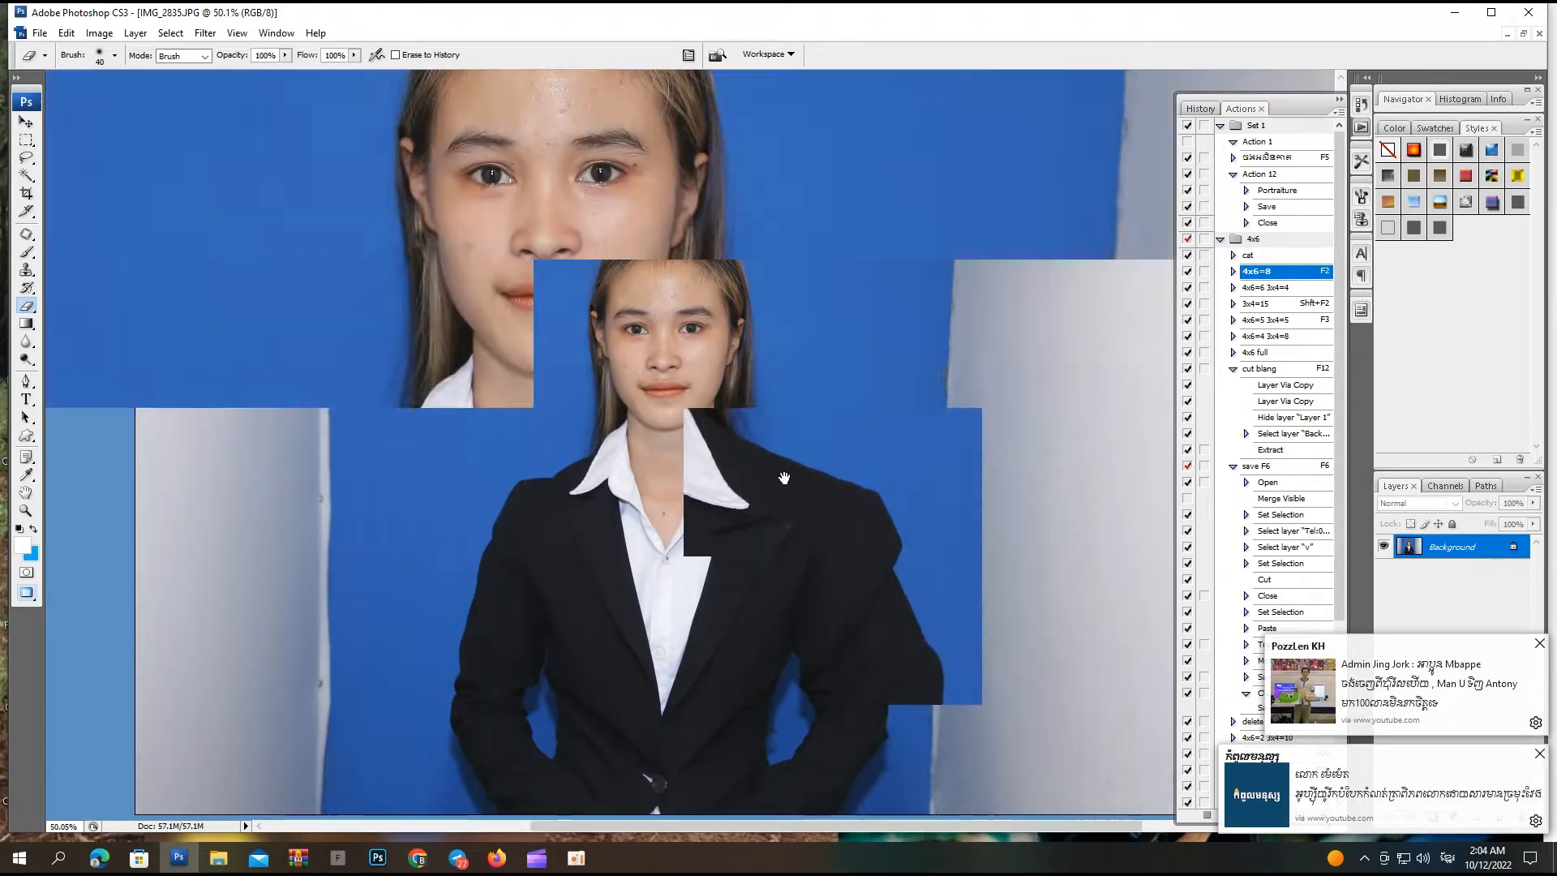
{"action": "key", "text": "ctrl+m"}
{"action": "left_click_drag", "start_coordinate": [1181, 494], "coordinate": [1183, 494]}
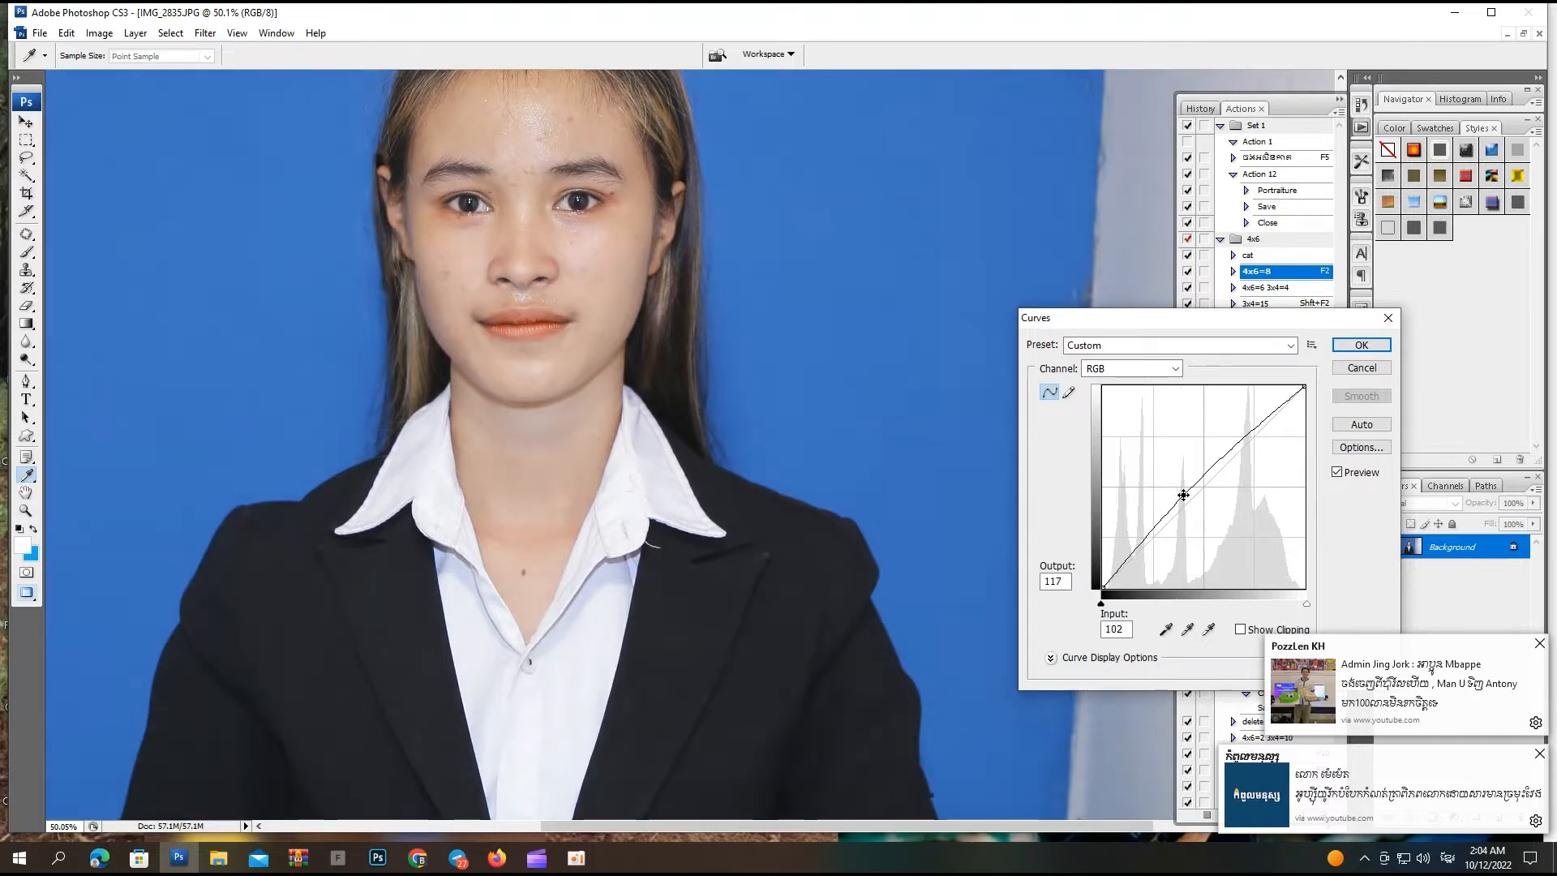
{"action": "key", "text": "Return"}
Remove the blemishes on the cheek and forehead with a 31 px Spot Healing Brush in Proximity Match mode
{"action": "scroll", "coordinate": [649, 454], "scroll_direction": "up", "scroll_amount": 8}
{"action": "scroll", "coordinate": [681, 462], "scroll_direction": "down", "scroll_amount": 2}
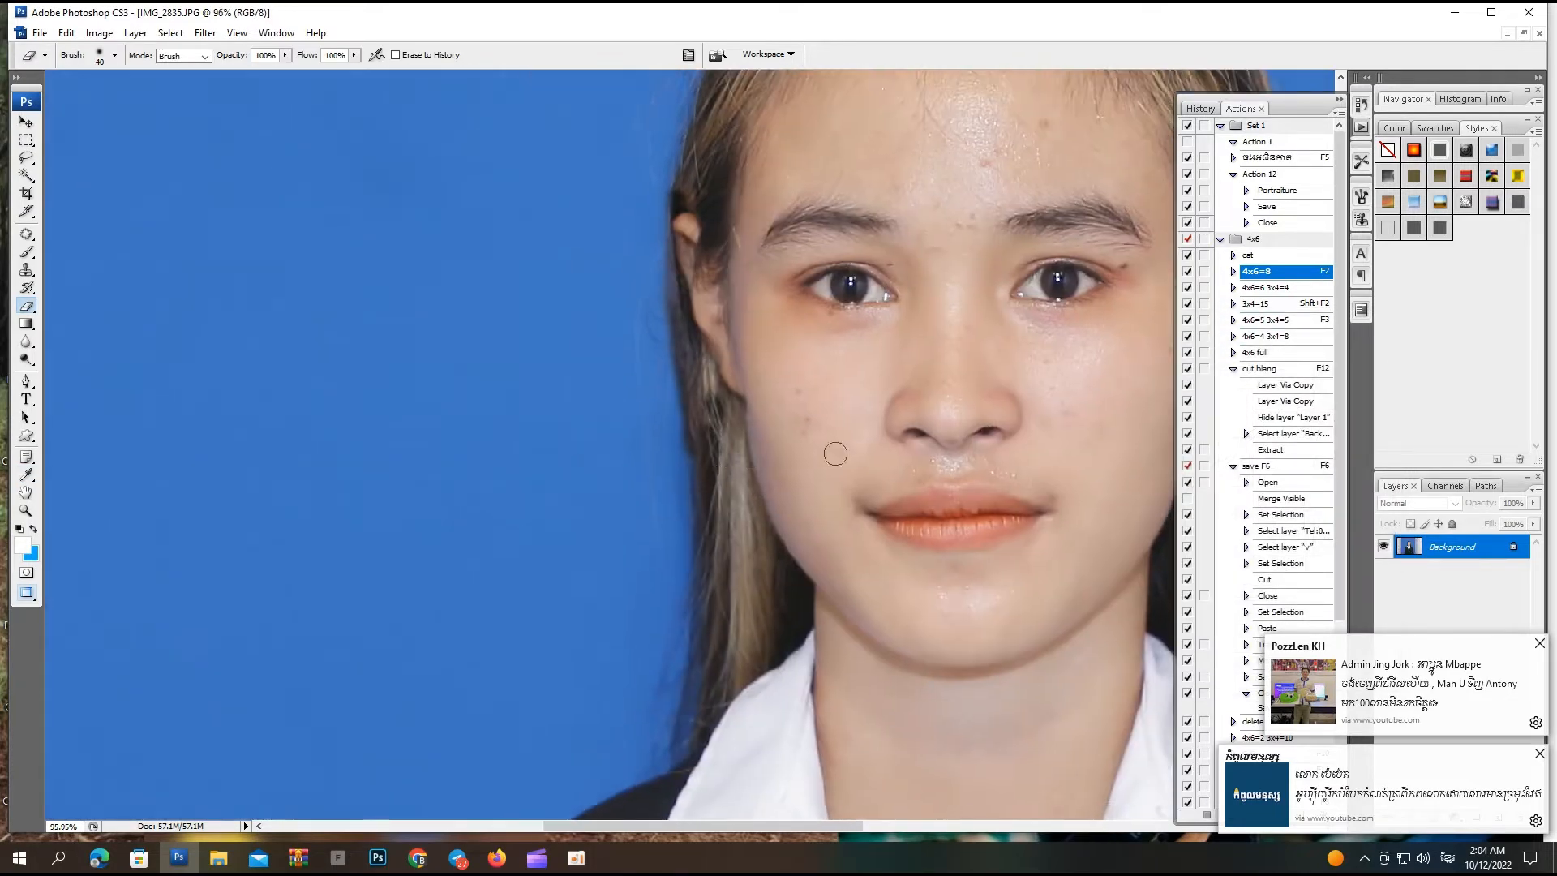
{"action": "key", "text": "l"}
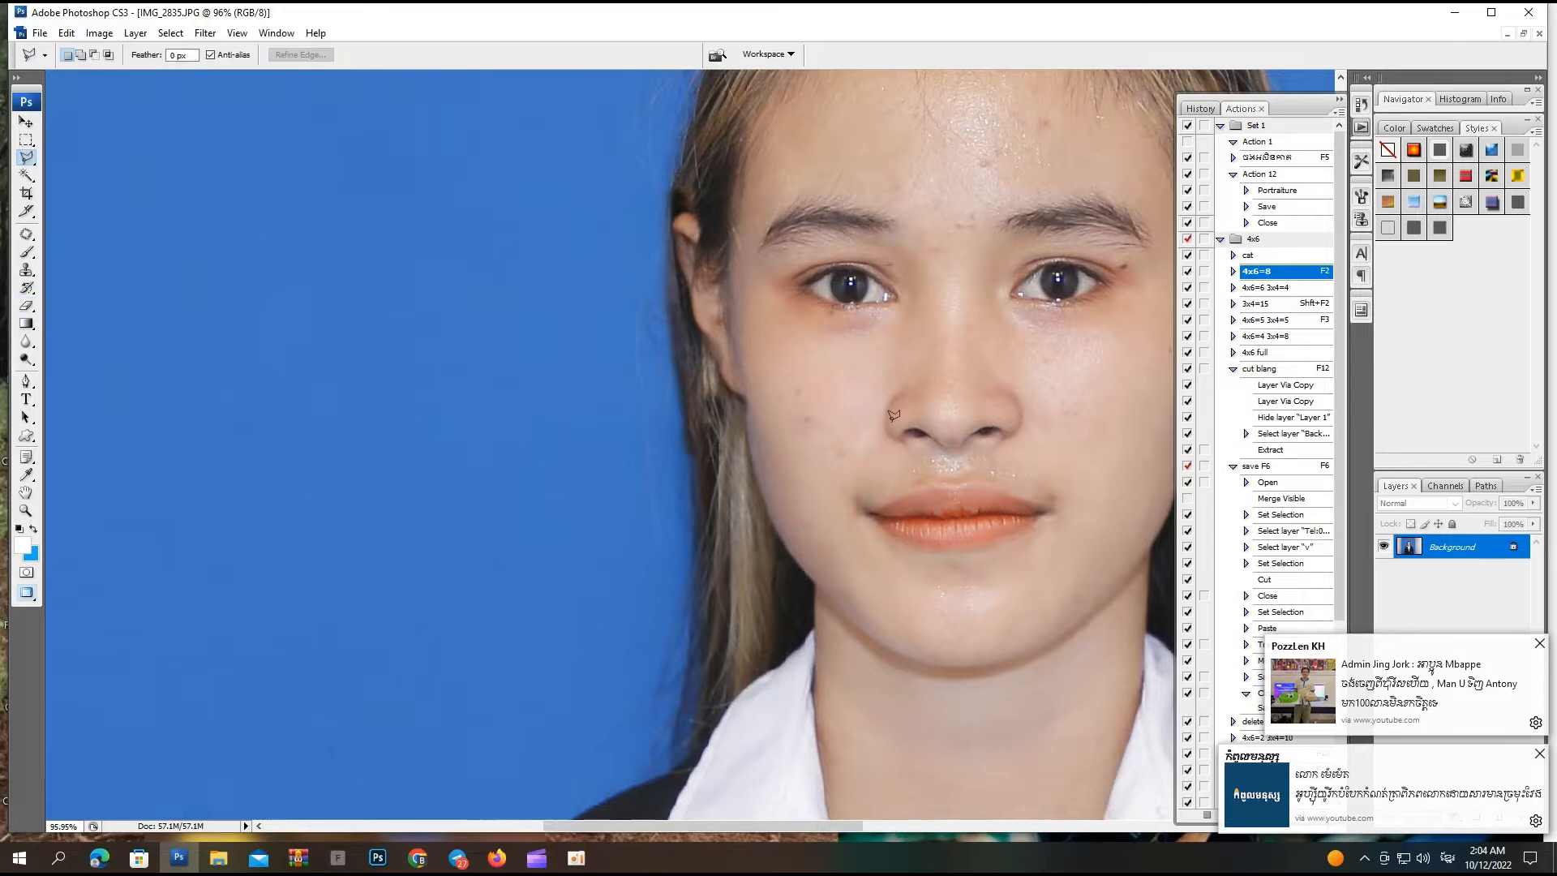
{"action": "key", "text": "j"}
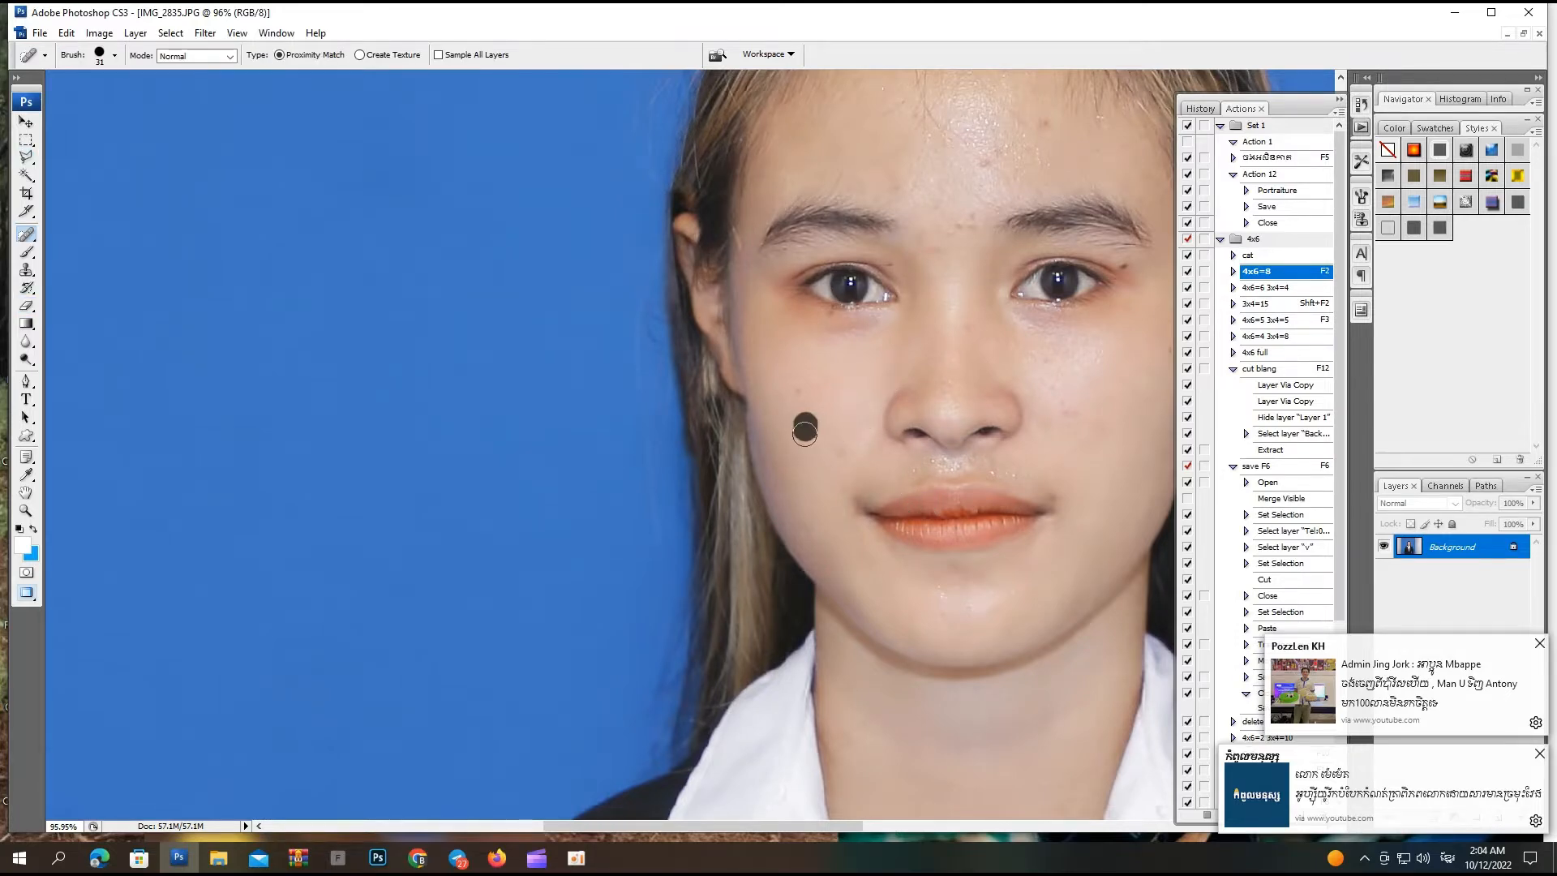
{"action": "left_click", "coordinate": [984, 153]}
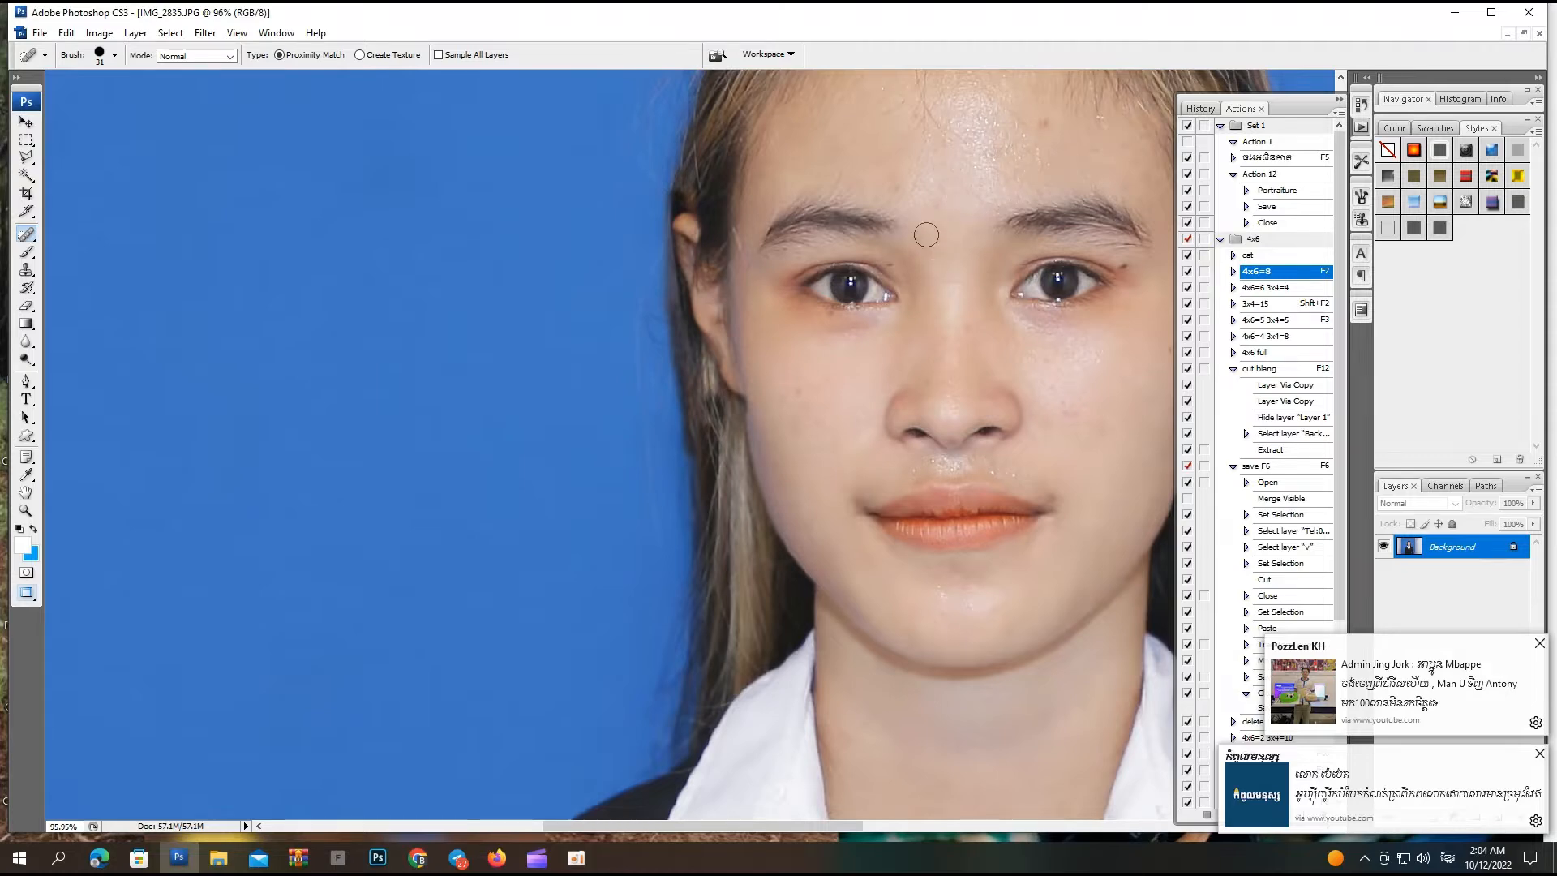
{"action": "mouse_move", "coordinate": [1014, 374]}
{"action": "left_mouse_down"}
{"action": "mouse_move", "coordinate": [925, 315]}
{"action": "mouse_move", "coordinate": [969, 374]}
{"action": "mouse_move", "coordinate": [943, 393]}
{"action": "left_mouse_up"}
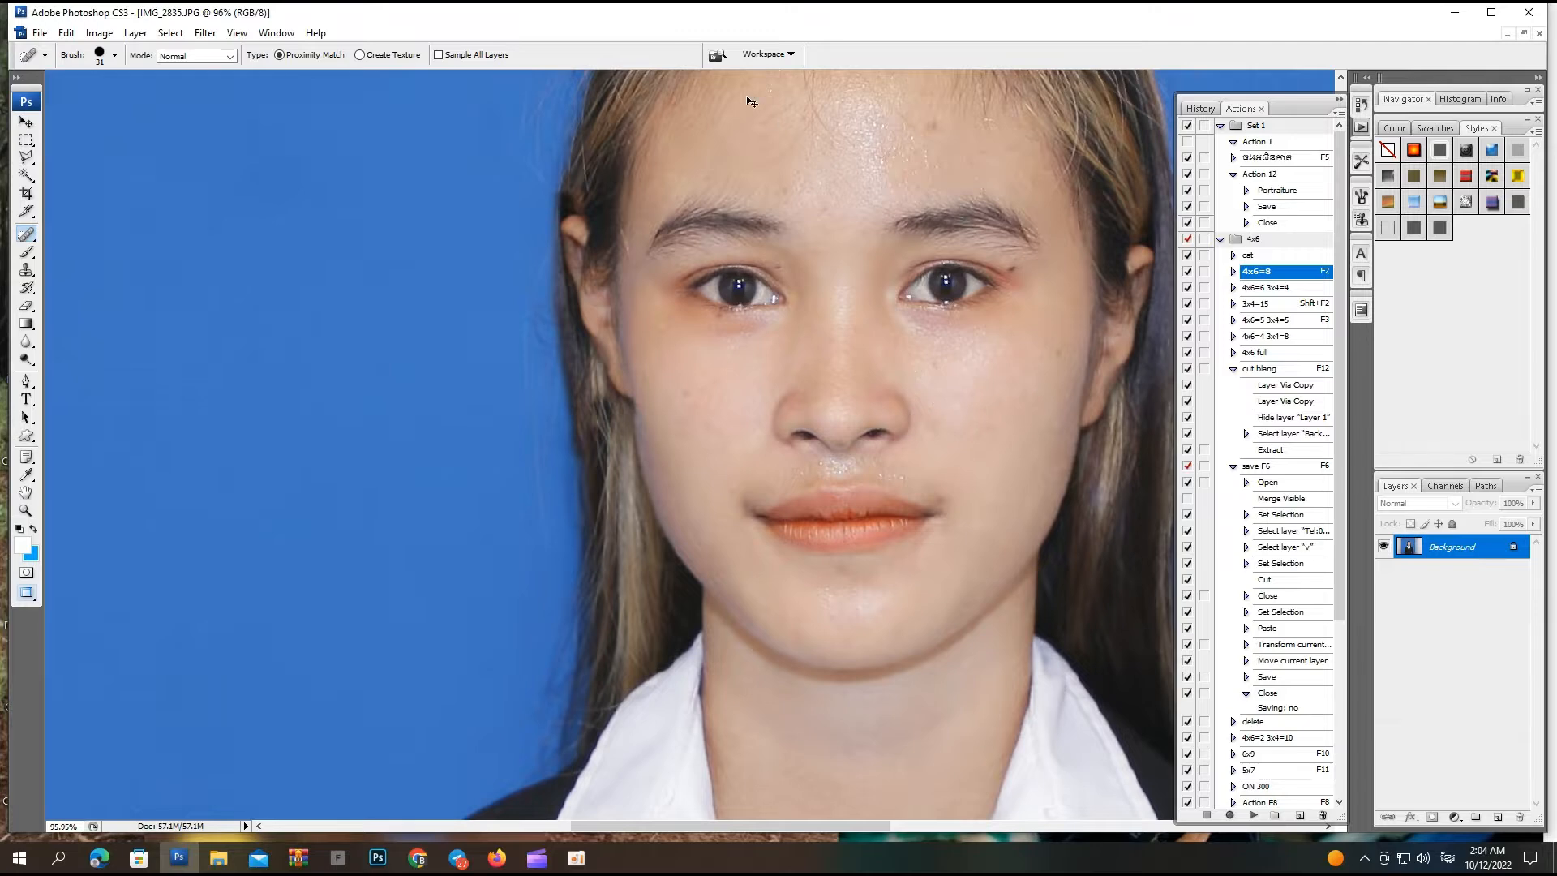
Smooth the skin around the mouth and chin with a 45 px Clone Stamp at 20% opacity
{"action": "key", "text": "ctrl+minus"}
{"action": "left_click_drag", "start_coordinate": [727, 423], "coordinate": [1008, 687]}
{"action": "key", "text": "s"}
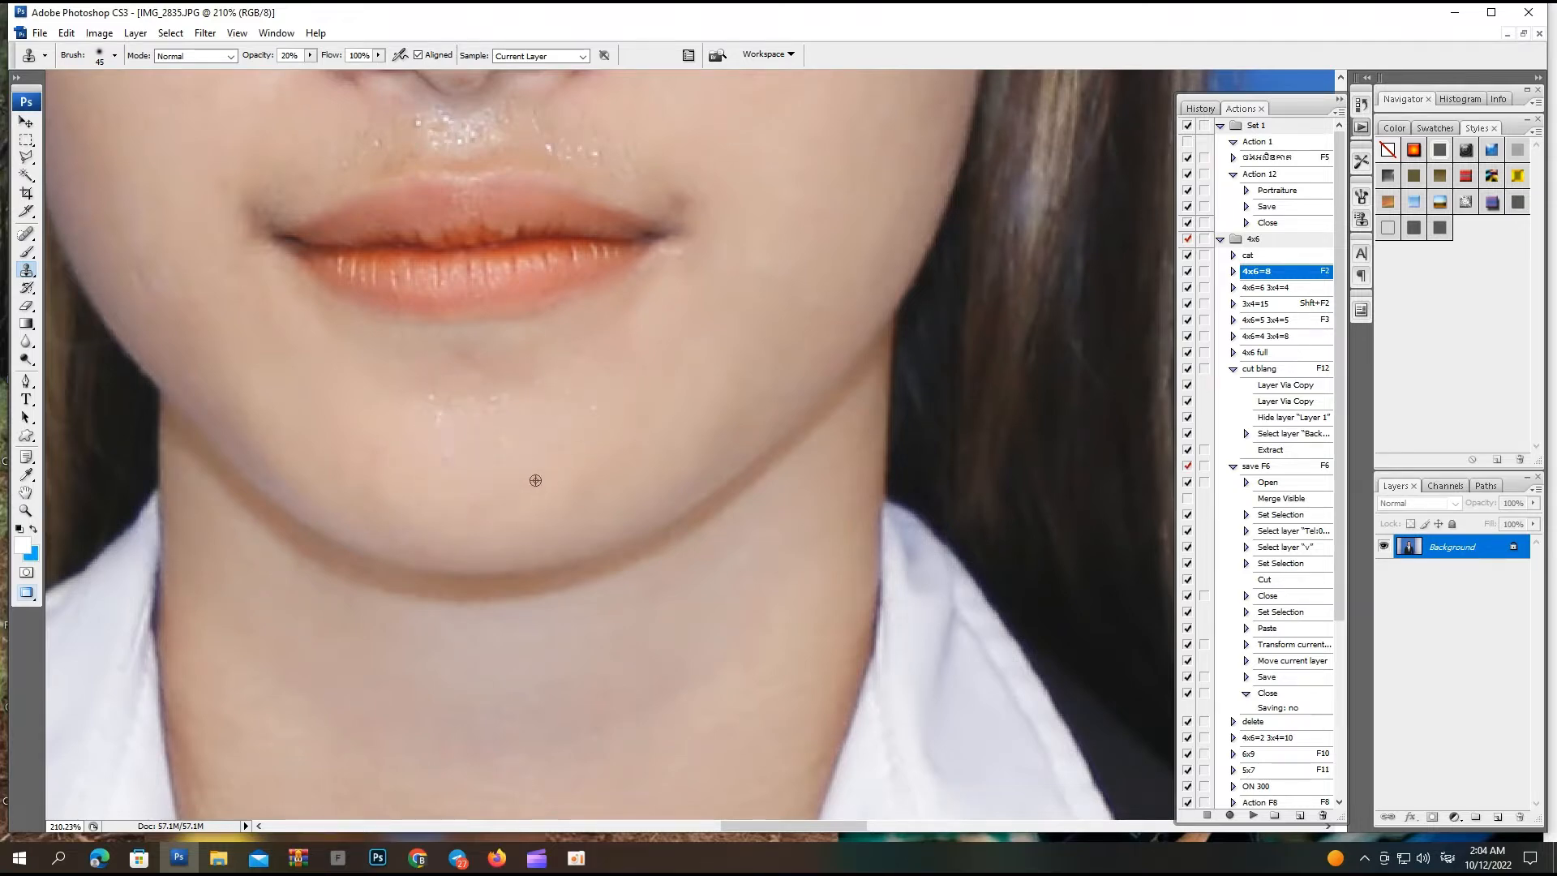
{"action": "mouse_move", "coordinate": [540, 173]}
{"action": "left_mouse_down"}
{"action": "mouse_move", "coordinate": [650, 369]}
{"action": "mouse_move", "coordinate": [647, 392]}
{"action": "left_mouse_up"}
{"action": "left_click", "coordinate": [764, 270], "text": "alt"}
{"action": "mouse_move", "coordinate": [556, 352]}
{"action": "left_mouse_down"}
{"action": "mouse_move", "coordinate": [589, 360]}
{"action": "mouse_move", "coordinate": [535, 349]}
{"action": "left_mouse_up"}
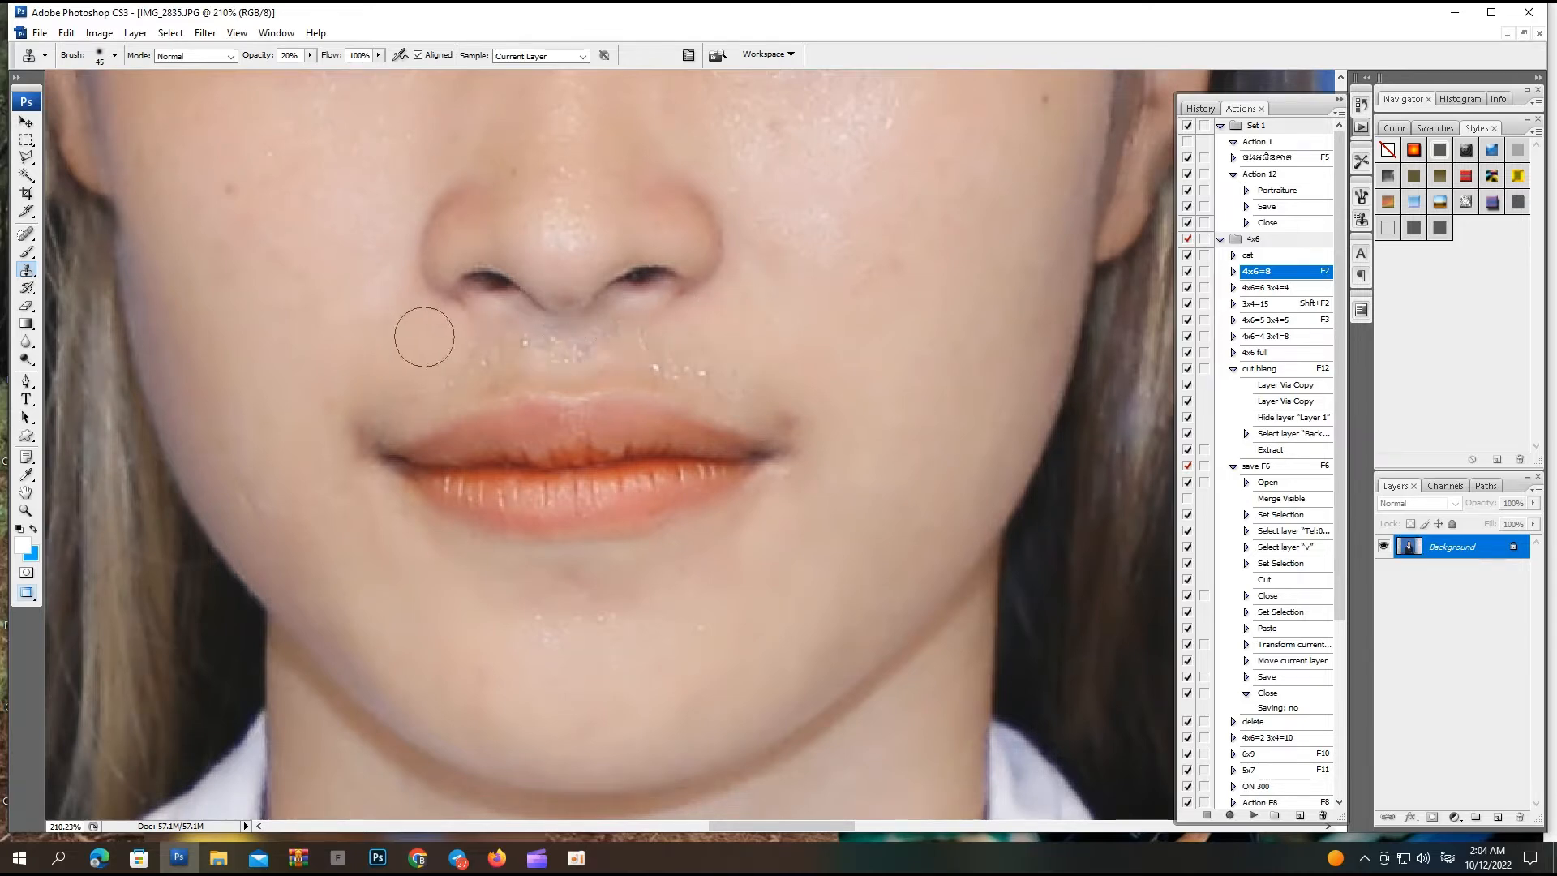
Select the blue backdrop around the woman with the Magic Wand and feather the selection by 2 pixels
{"action": "key", "text": "ctrl+0"}
{"action": "left_click_drag", "start_coordinate": [597, 375], "coordinate": [718, 462]}
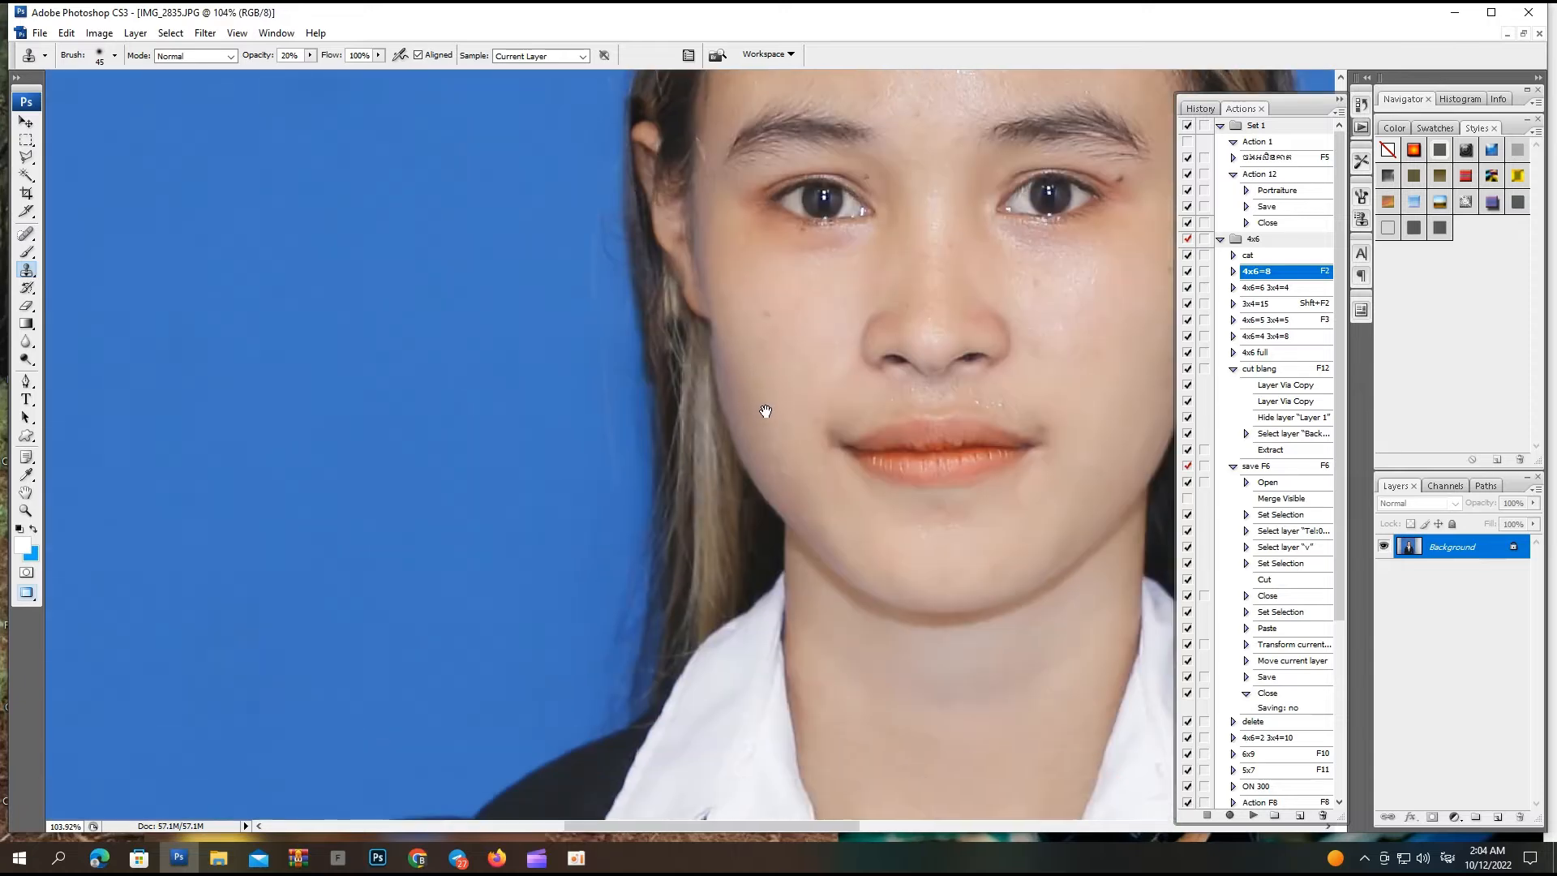
{"action": "left_click_drag", "start_coordinate": [762, 410], "coordinate": [685, 478]}
{"action": "key", "text": "ctrl+minus"}
{"action": "key", "text": "ctrl+minus"}
{"action": "key", "text": "ctrl+minus"}
{"action": "key", "text": "ctrl+minus"}
{"action": "key", "text": "w"}
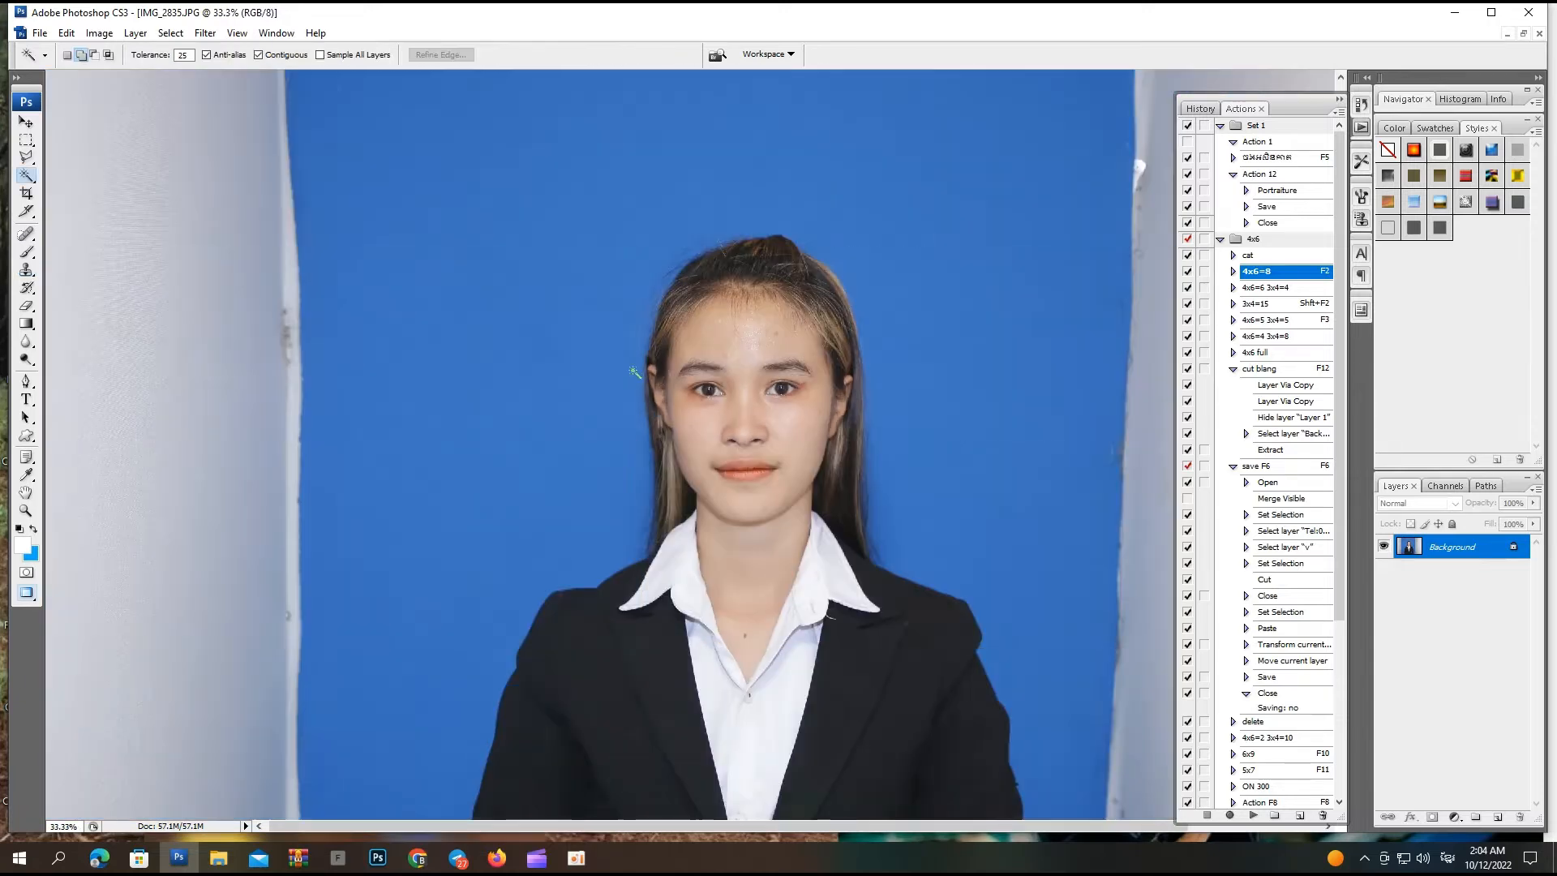
{"action": "left_click", "coordinate": [714, 157]}
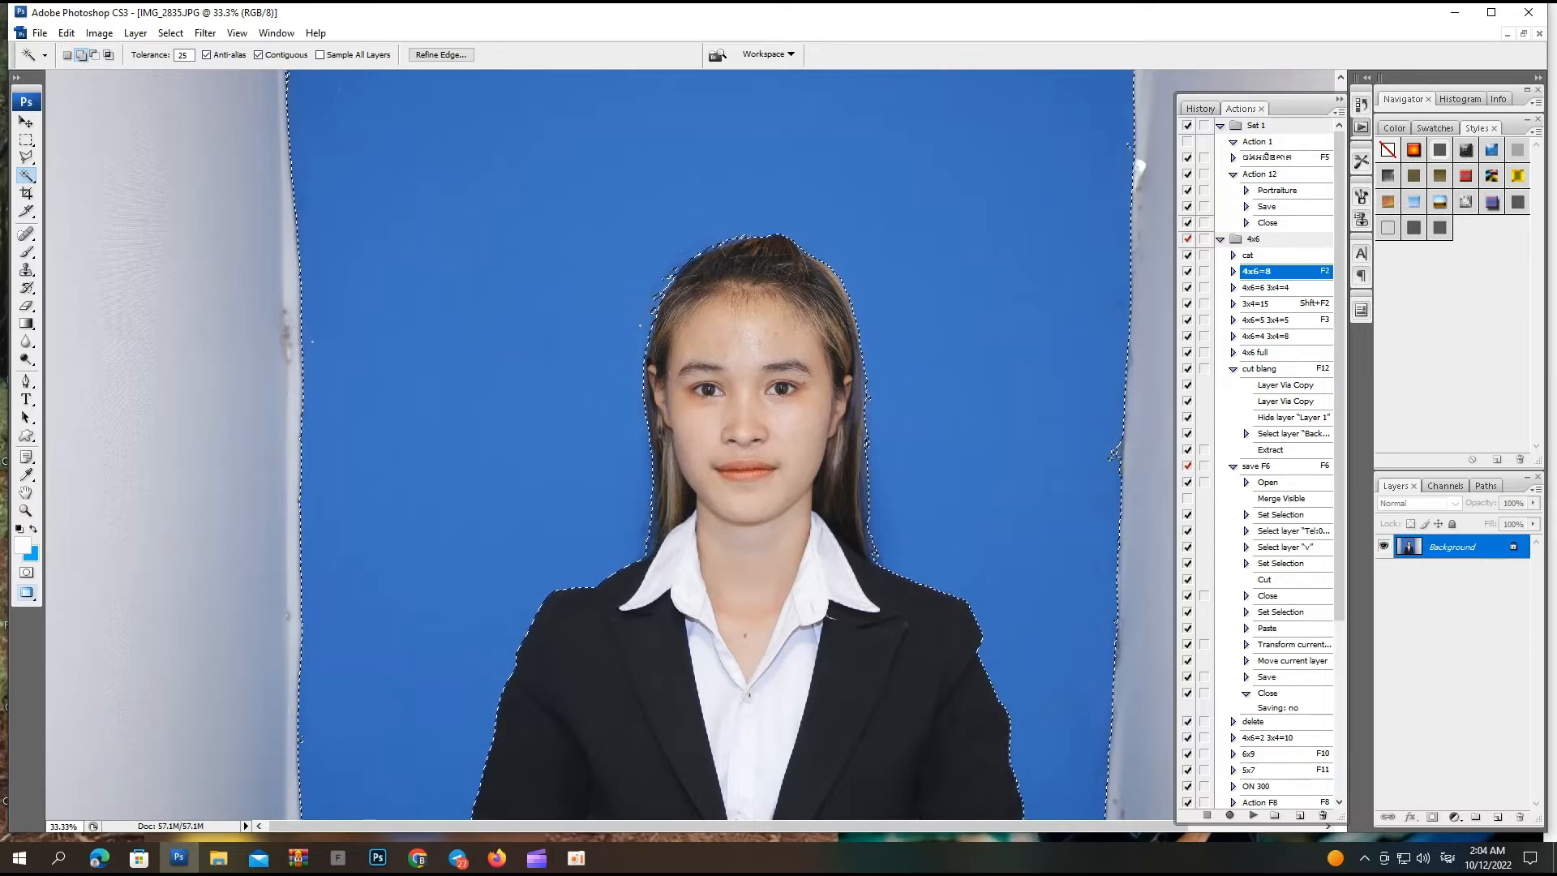
{"action": "key", "text": "ctrl+alt+d"}
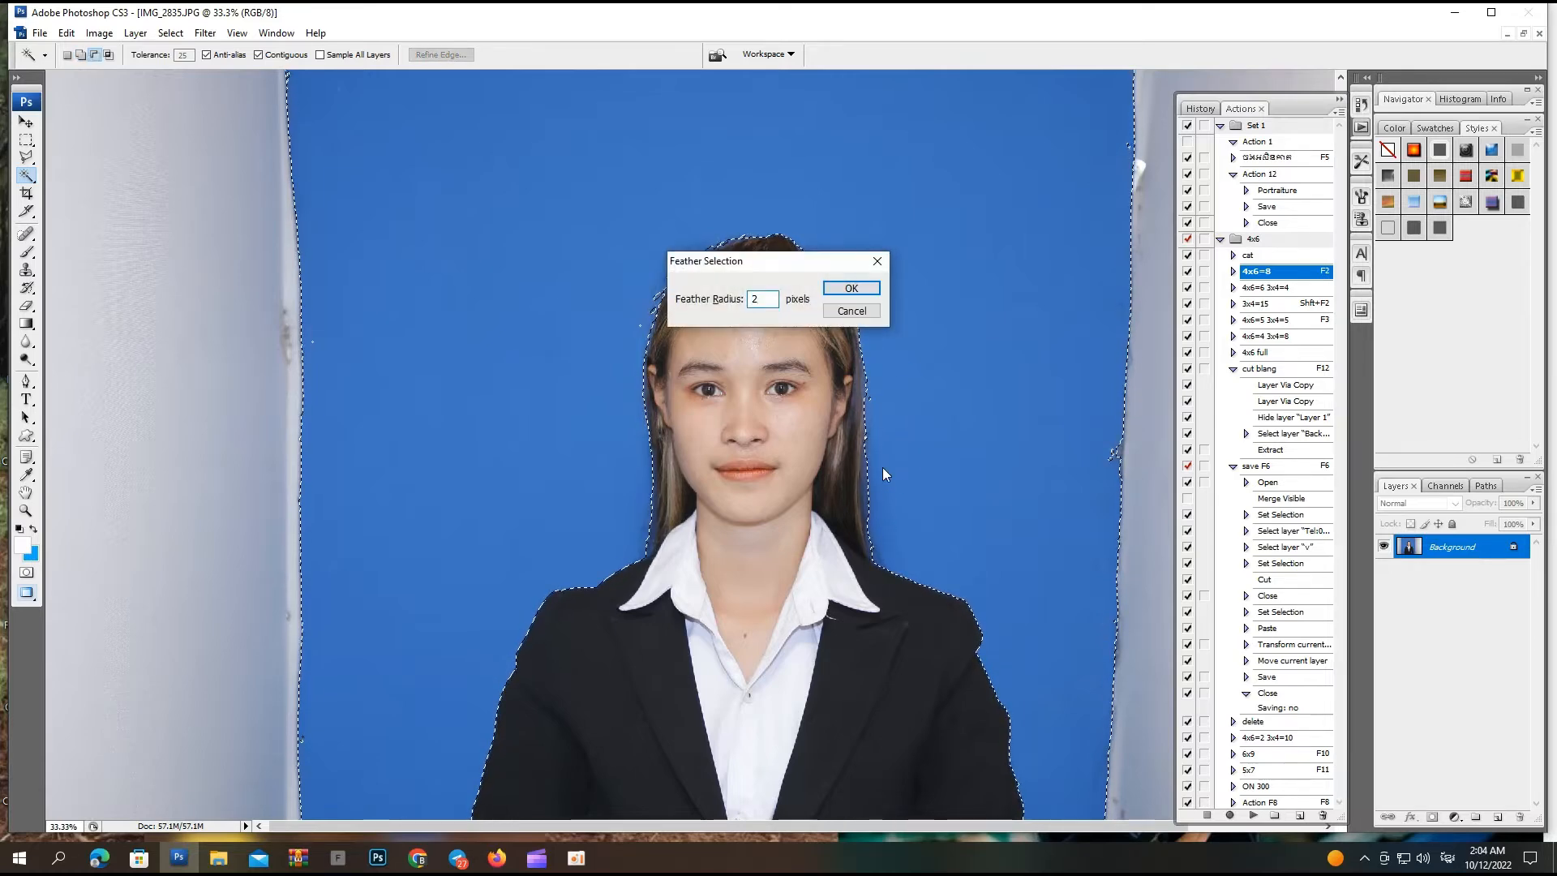
{"action": "key", "text": "Return"}
Apply a cooling Photo Filter to the selected backdrop to make its blue more vivid
{"action": "key", "text": "p"}
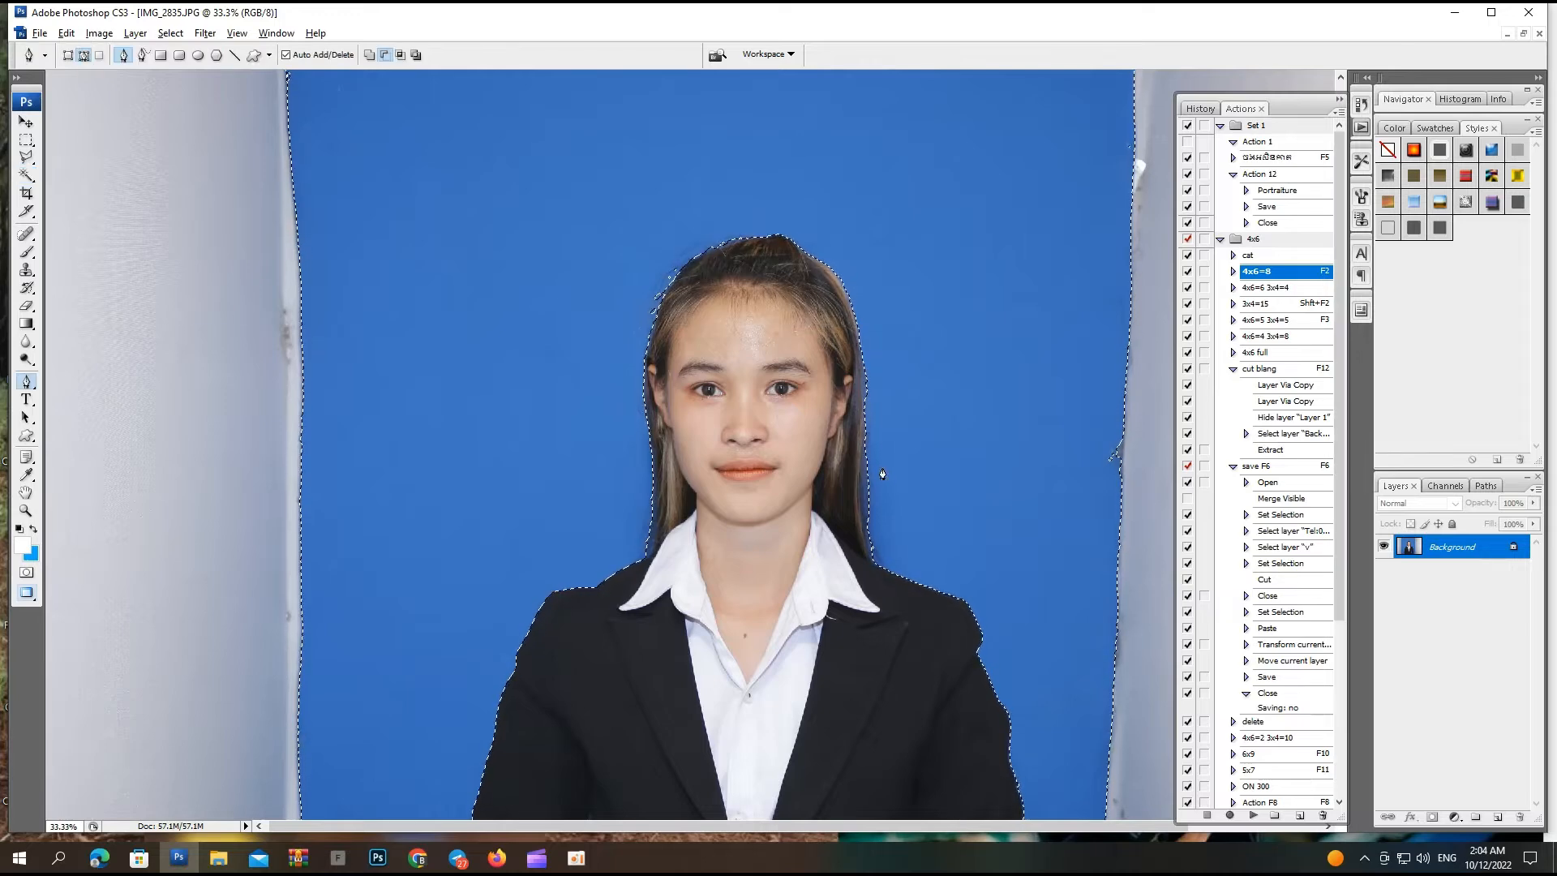
{"action": "key", "text": "alt+i"}
{"action": "key", "text": "a"}
{"action": "key", "text": "f"}
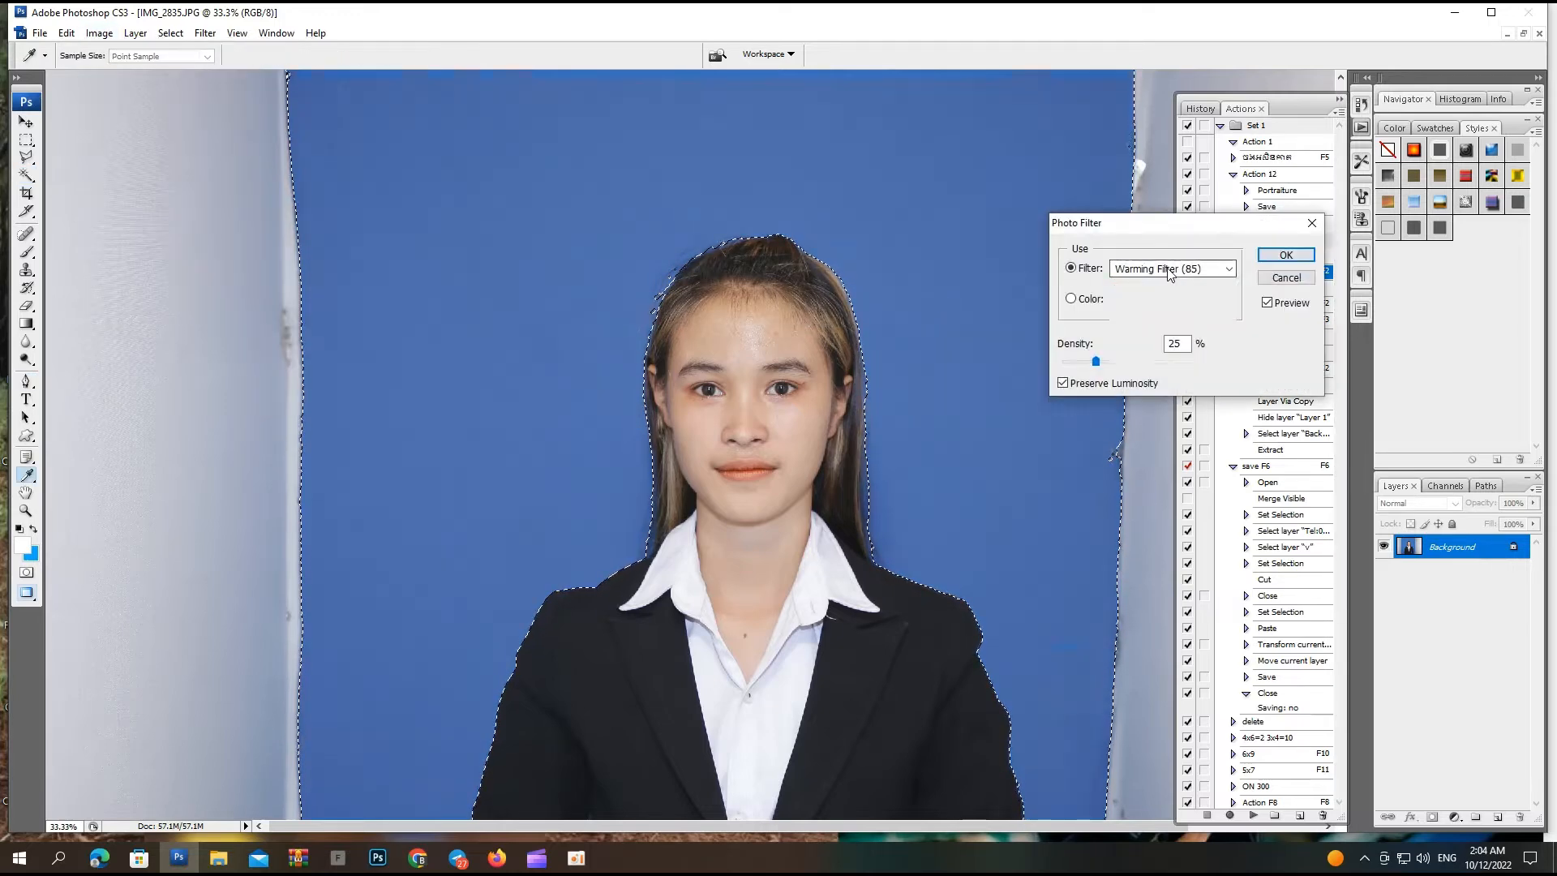
{"action": "left_click", "coordinate": [1172, 269]}
{"action": "left_click", "coordinate": [1175, 347]}
{"action": "key", "text": "Return"}
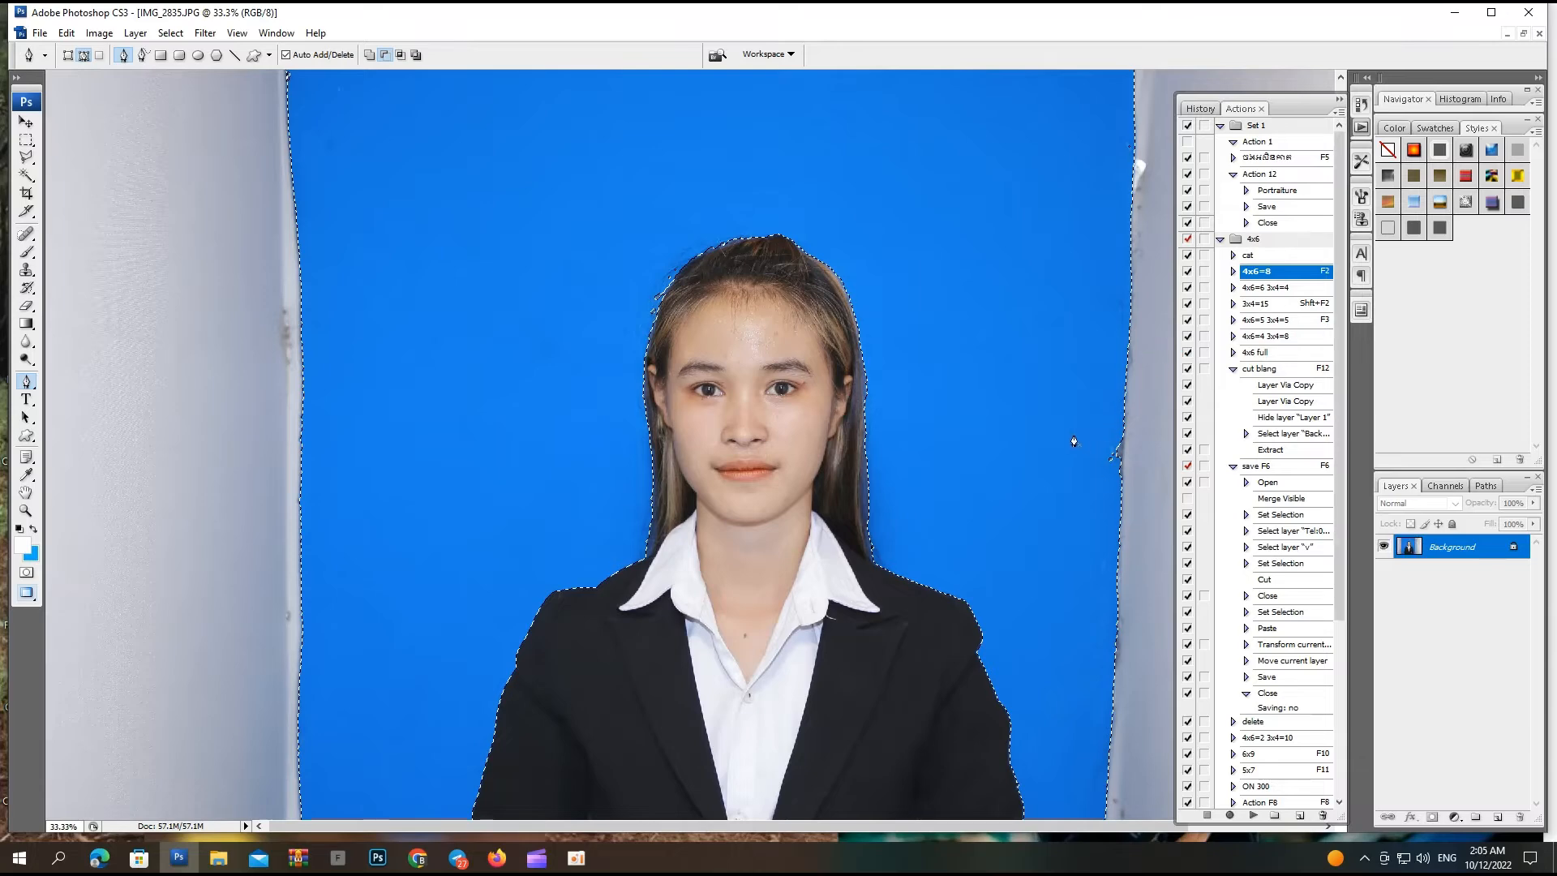
Brighten the selected backdrop with Curves, setting a point at input 113 and output 125, and clear the selection
{"action": "key", "text": "ctrl+m"}
{"action": "left_click", "coordinate": [1189, 487]}
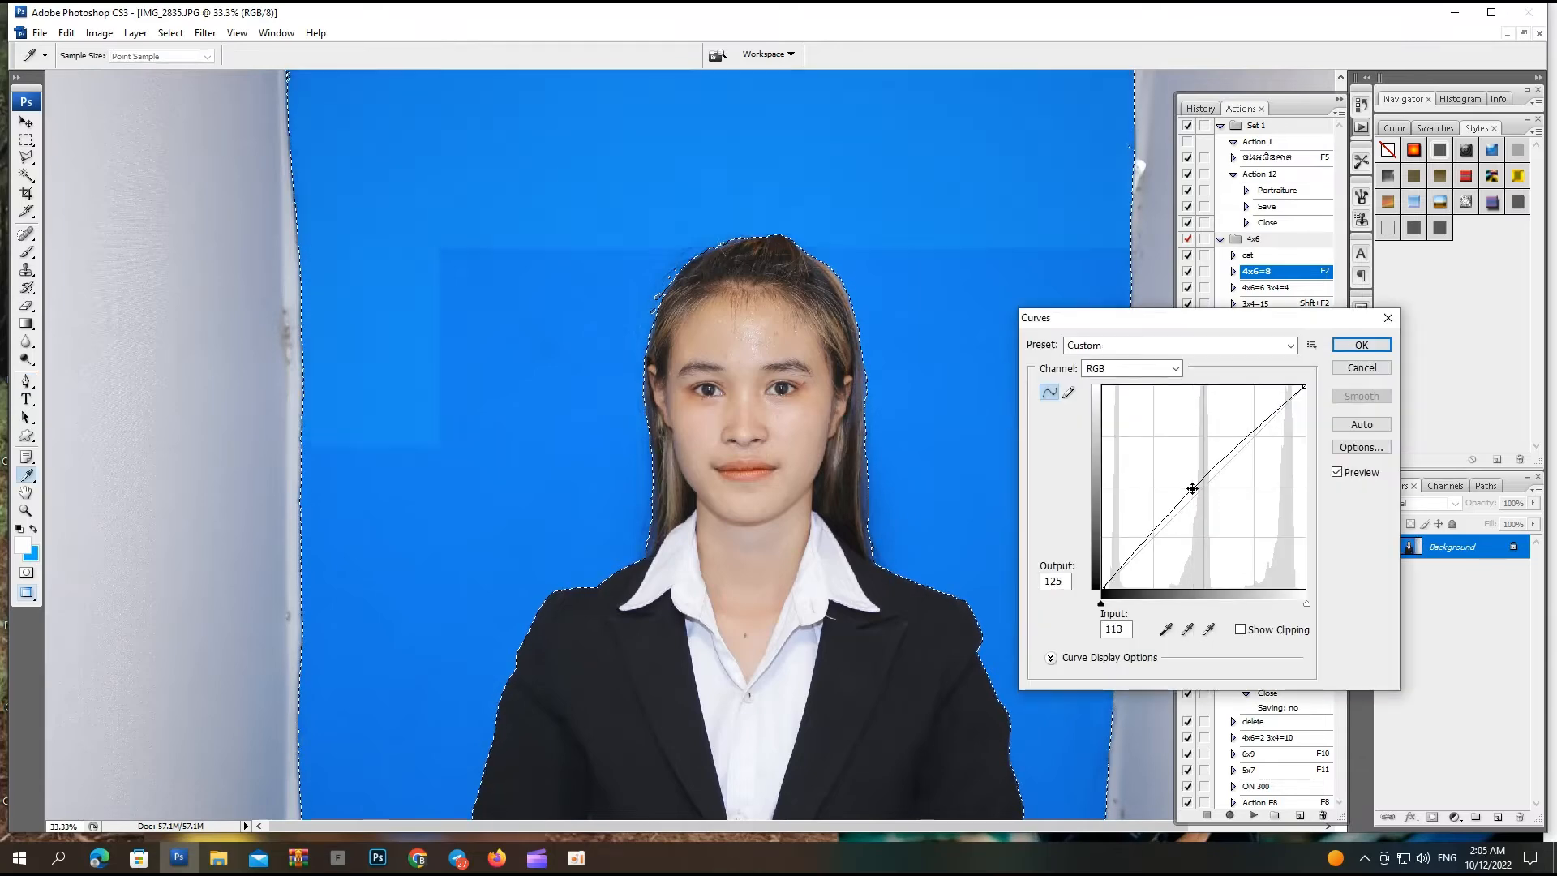
{"action": "key", "text": "Return"}
{"action": "key", "text": "ctrl+d"}
Inspect the face close up and the whole portrait for remaining flaws
{"action": "key", "text": "ctrl+plus"}
{"action": "key", "text": "ctrl+plus"}
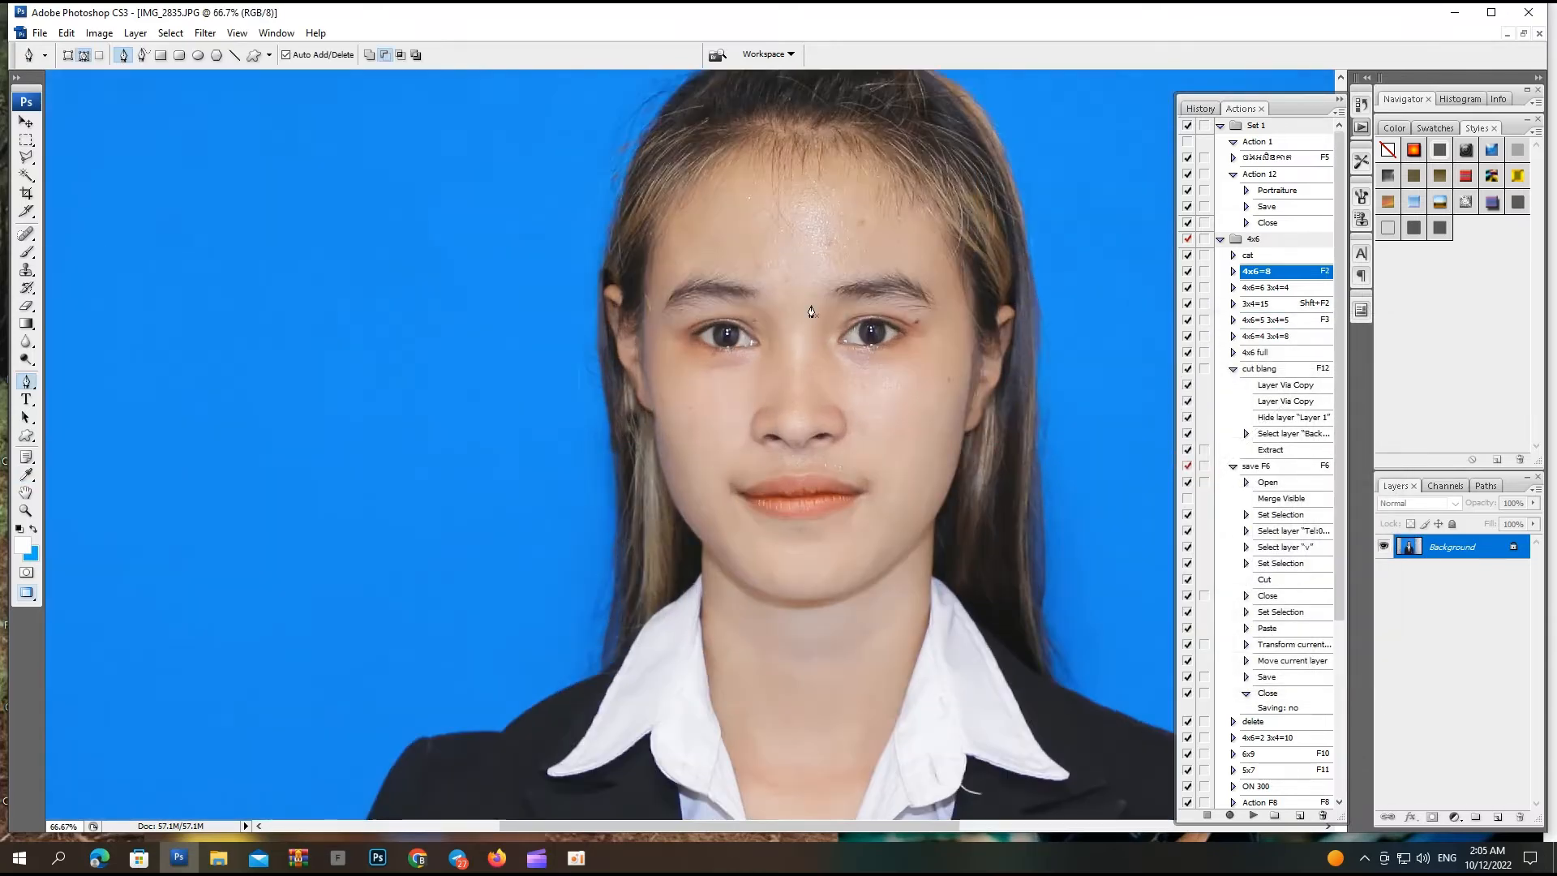
{"action": "key", "text": "ctrl+minus"}
{"action": "key", "text": "ctrl+minus"}
{"action": "left_click_drag", "start_coordinate": [635, 316], "coordinate": [859, 442]}
{"action": "left_click_drag", "start_coordinate": [730, 499], "coordinate": [901, 454]}
{"action": "key", "text": "s"}
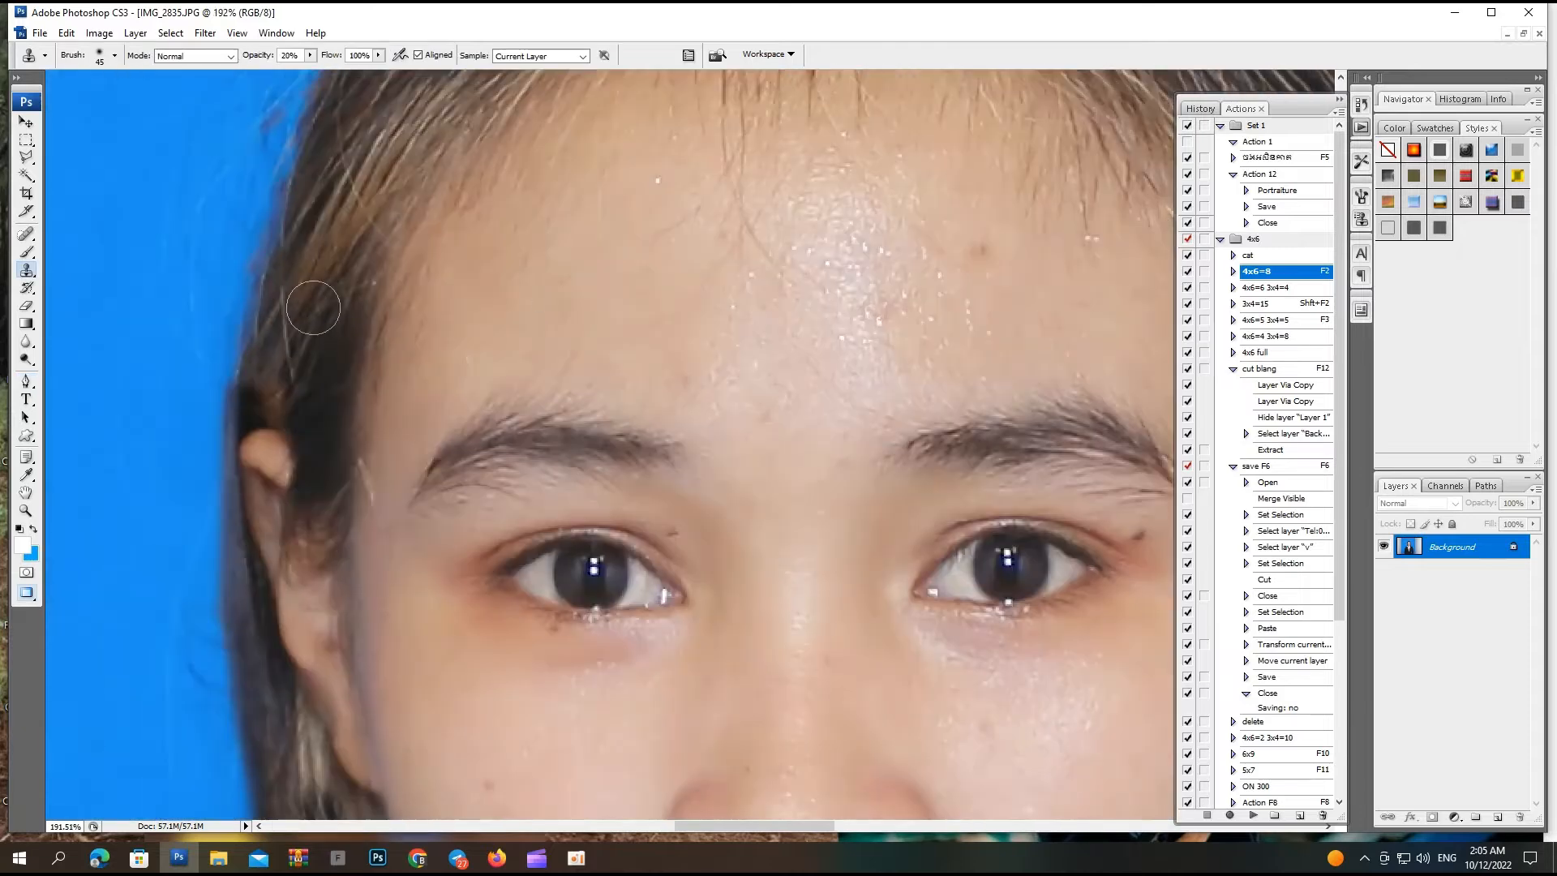
{"action": "key", "text": "ctrl+0"}
{"action": "key", "text": "ctrl+minus"}
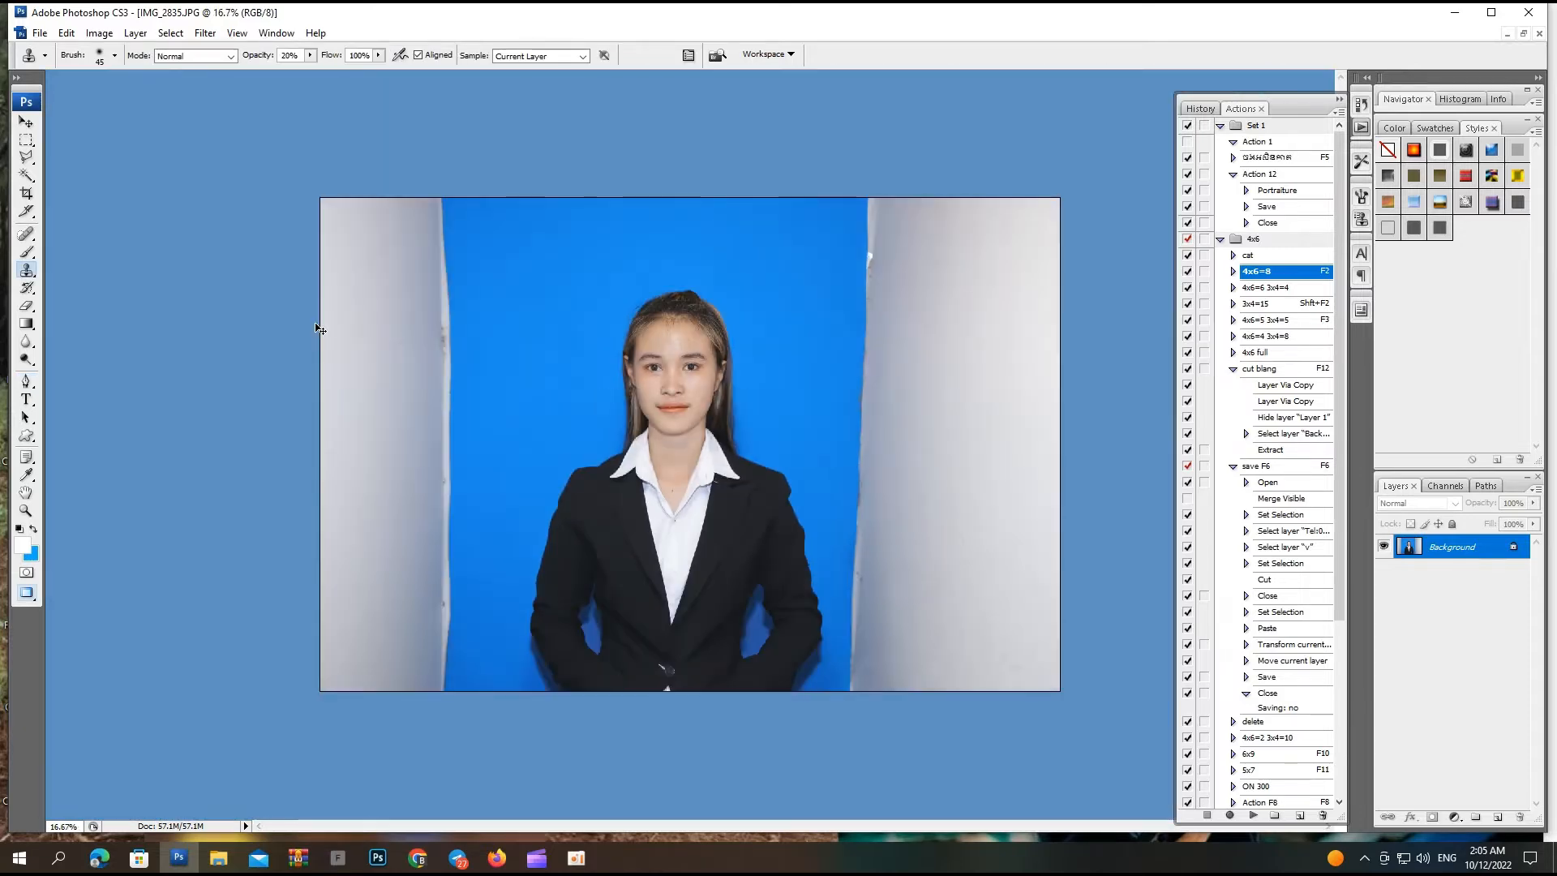
Heal the remaining spots on the forehead with the 31 px Spot Healing Brush
{"action": "left_click_drag", "start_coordinate": [587, 370], "coordinate": [902, 421]}
{"action": "left_click_drag", "start_coordinate": [654, 292], "coordinate": [1009, 502]}
{"action": "left_click_drag", "start_coordinate": [646, 388], "coordinate": [870, 717]}
{"action": "left_click_drag", "start_coordinate": [838, 541], "coordinate": [812, 551]}
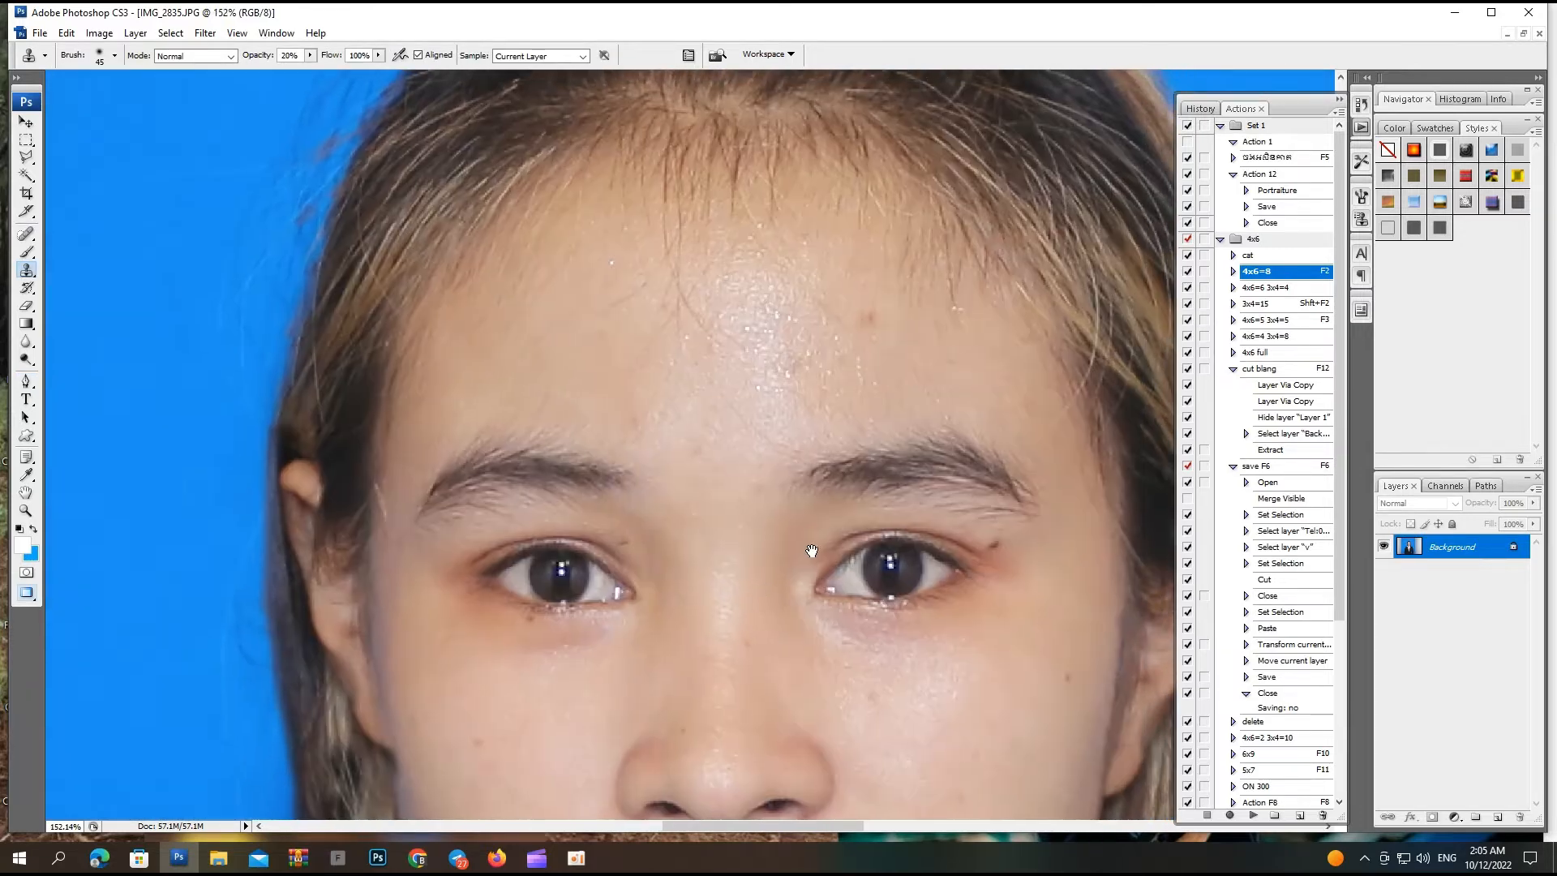
{"action": "key", "text": "j"}
{"action": "left_click", "coordinate": [865, 330]}
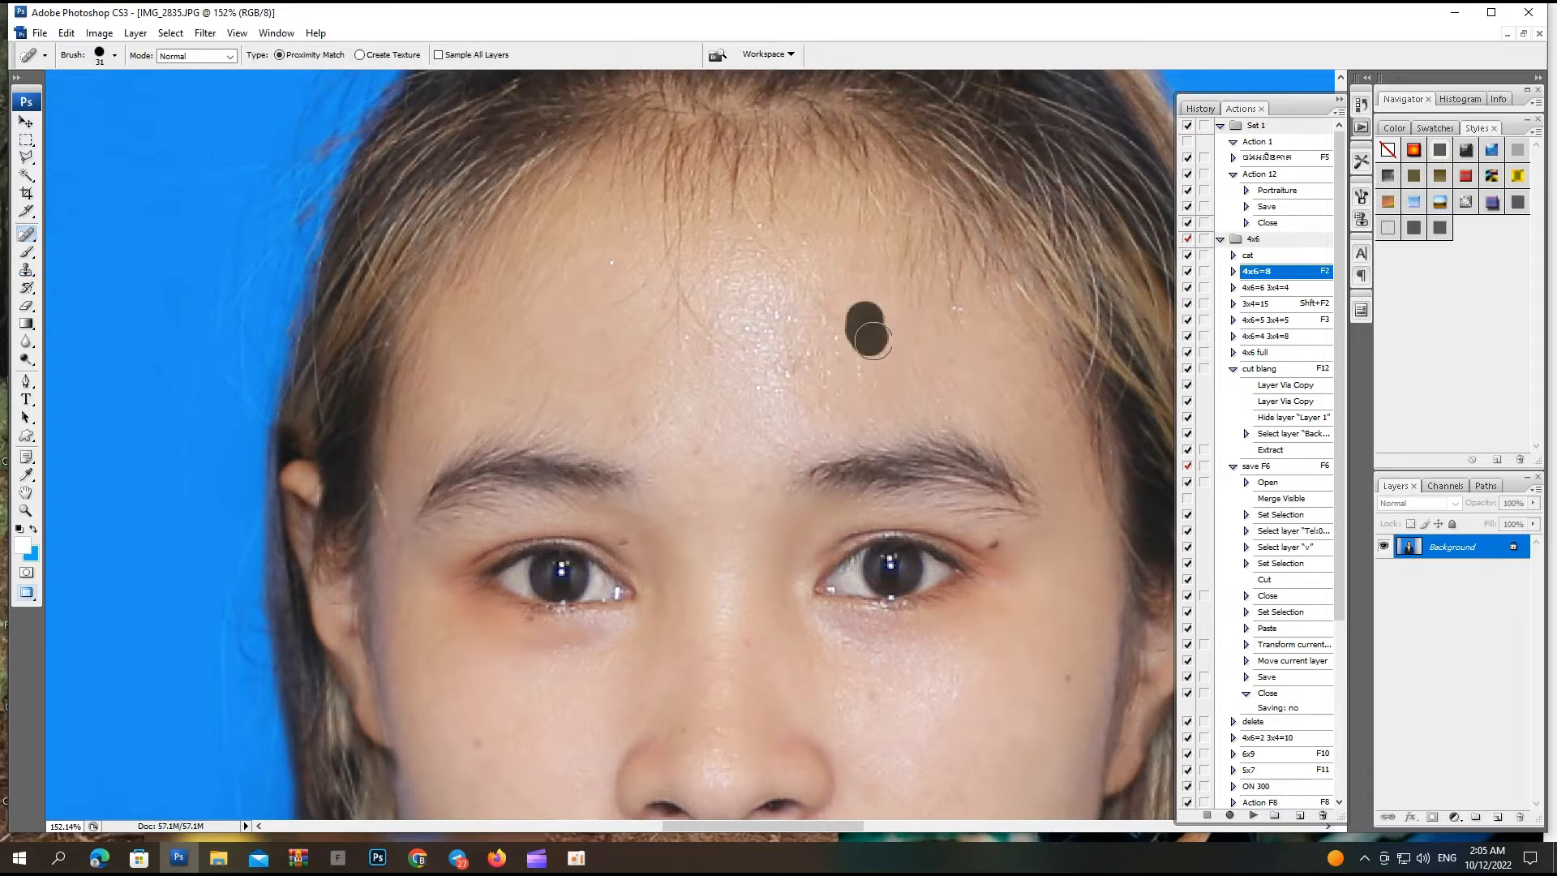
{"action": "mouse_move", "coordinate": [841, 330]}
{"action": "left_mouse_down"}
{"action": "mouse_move", "coordinate": [792, 260]}
{"action": "mouse_move", "coordinate": [772, 311]}
{"action": "left_mouse_up"}
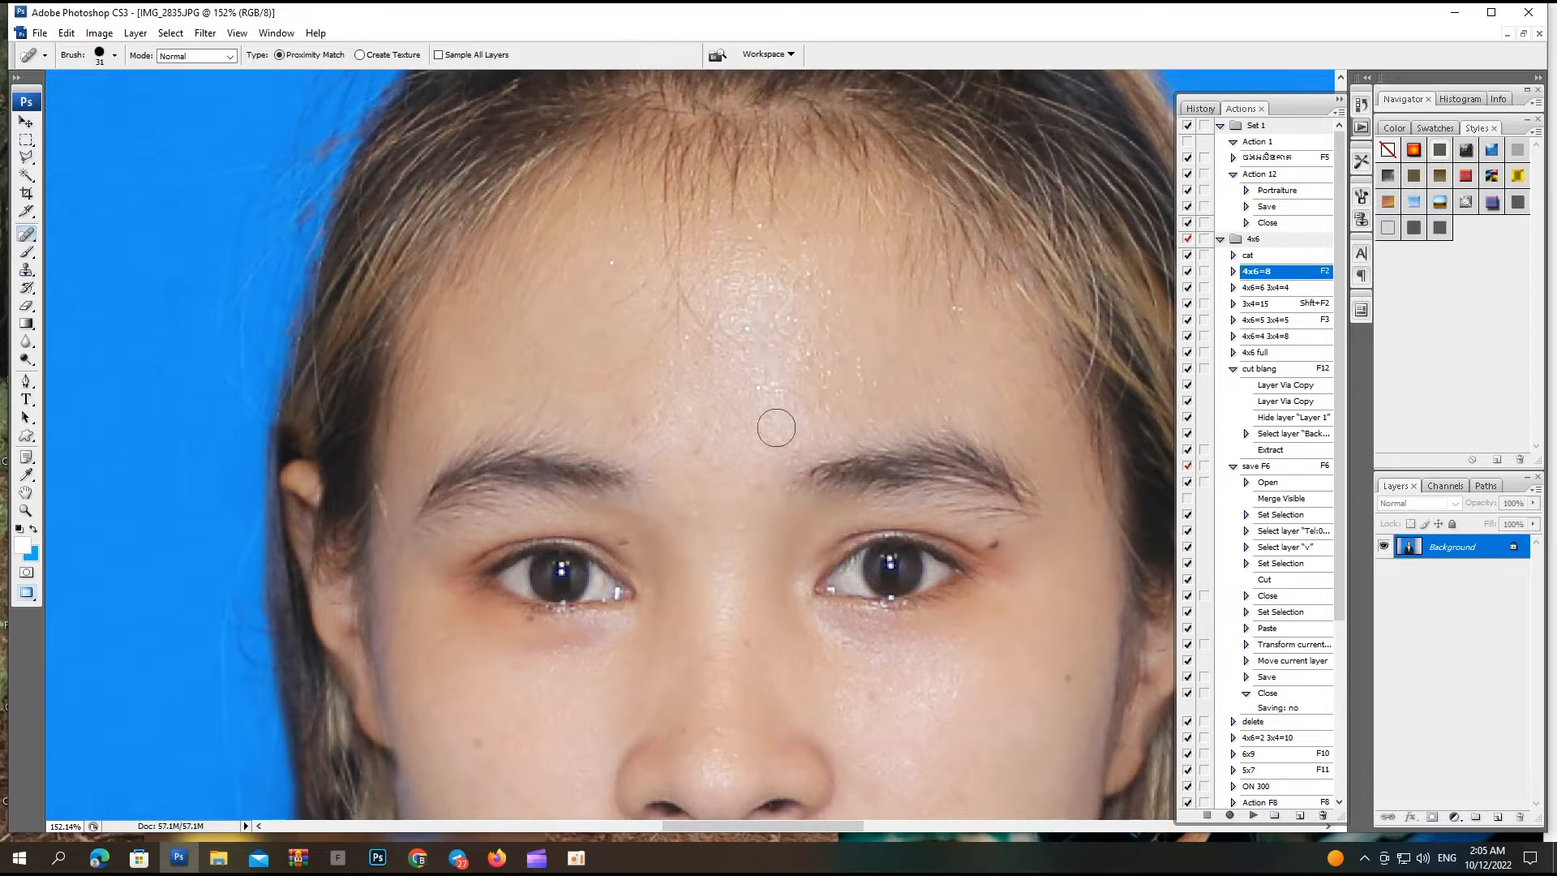
{"action": "left_click_drag", "start_coordinate": [616, 278], "coordinate": [610, 257]}
Trace a smoother jacket line with the Pen tool from the collar out over the woman's right shoulder
{"action": "key", "text": "ctrl+0"}
{"action": "key", "text": "ctrl+minus"}
{"action": "key", "text": "ctrl+minus"}
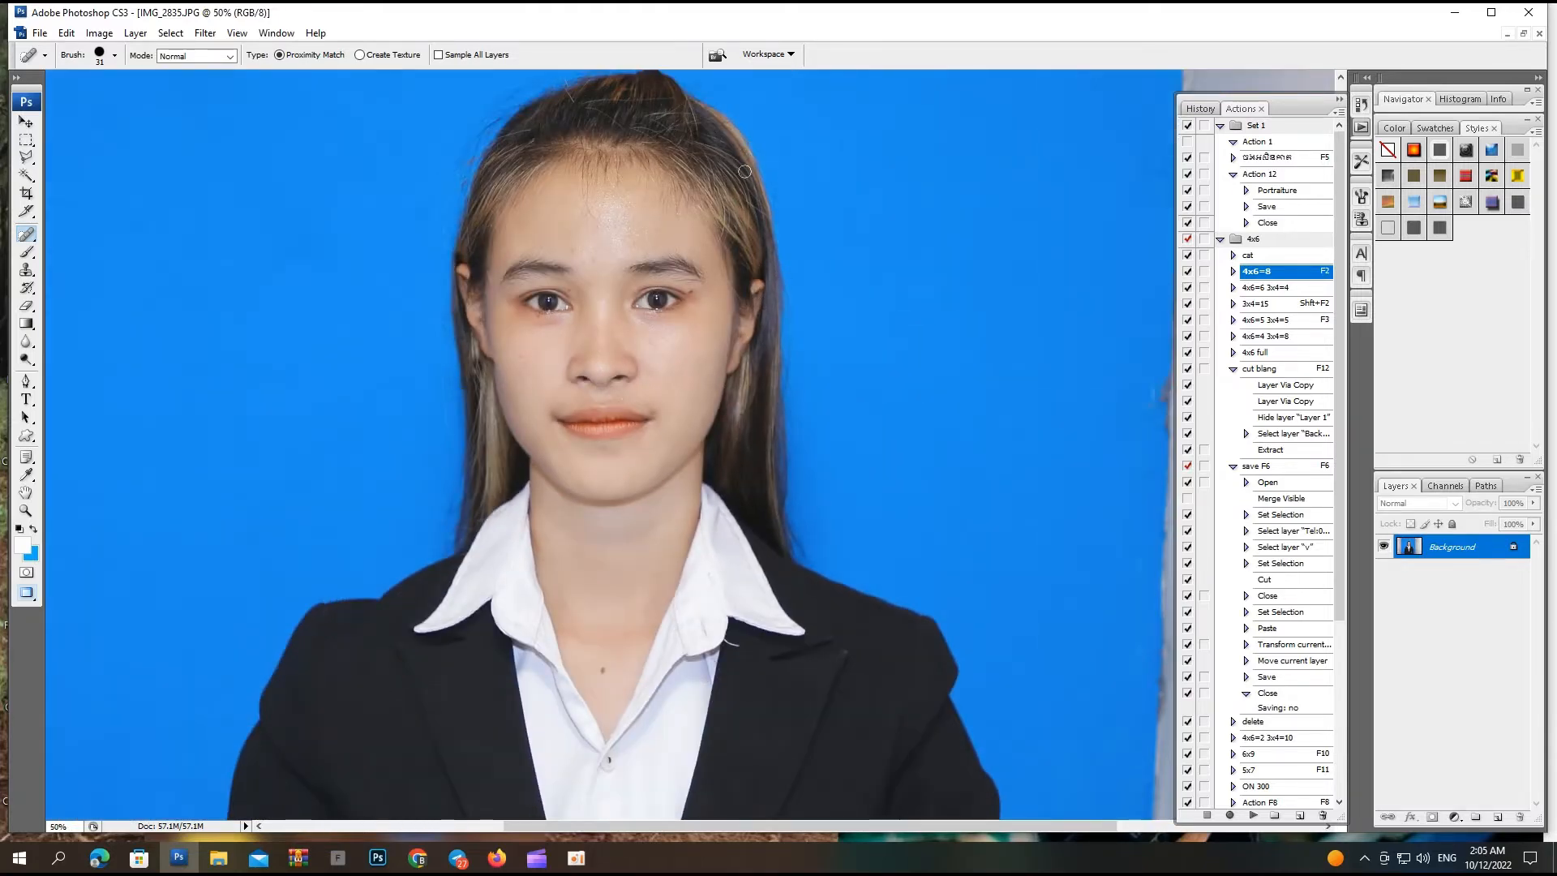
{"action": "key", "text": "ctrl+minus"}
{"action": "key", "text": "ctrl+minus"}
{"action": "left_click_drag", "start_coordinate": [647, 279], "coordinate": [577, 554]}
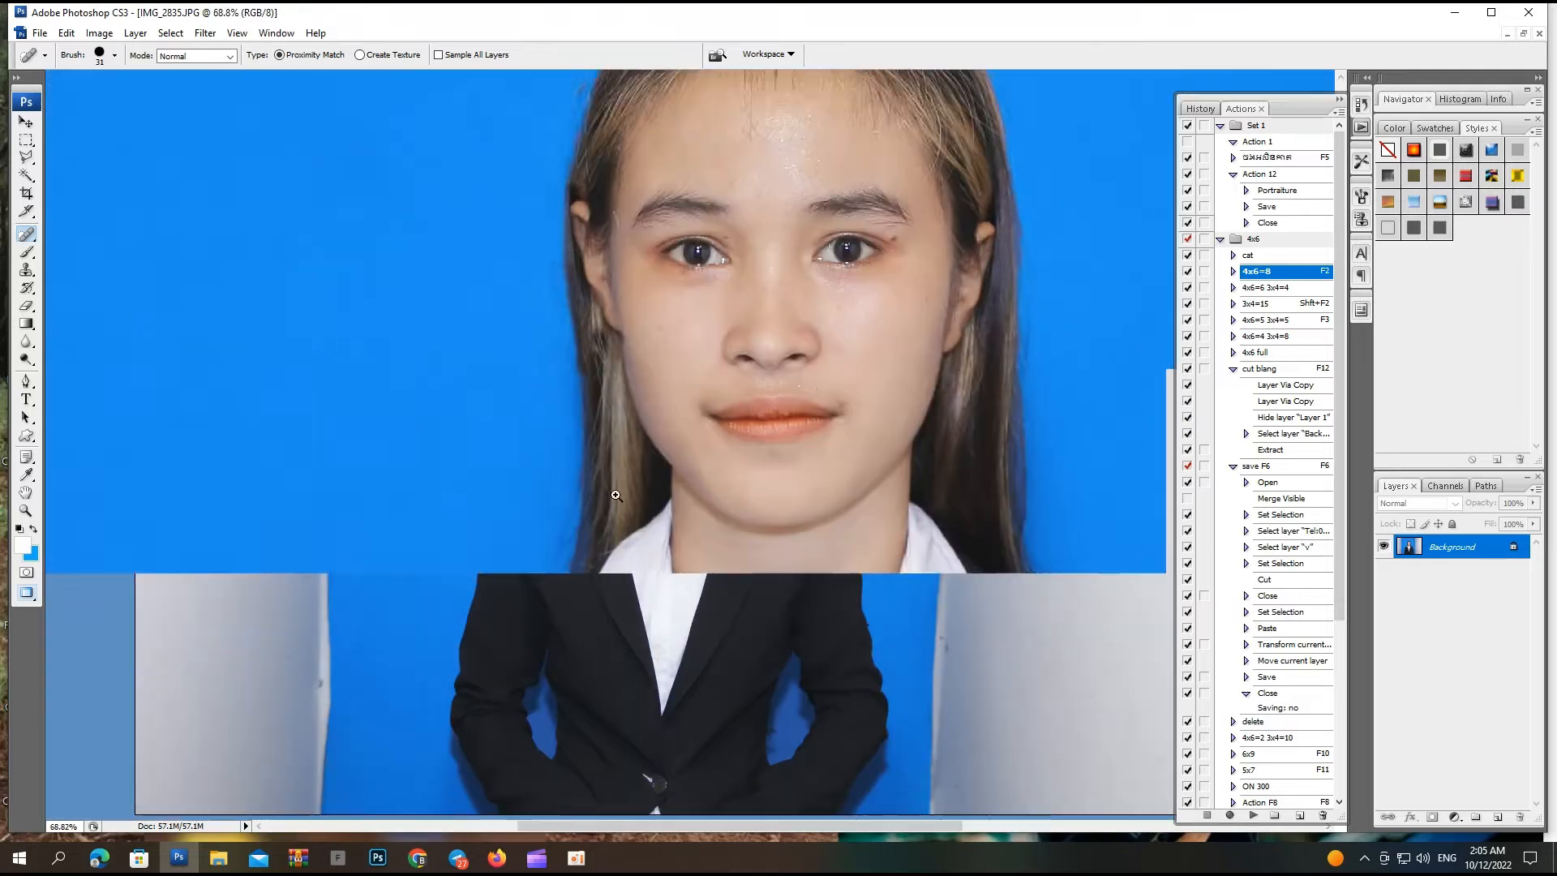
{"action": "left_click_drag", "start_coordinate": [558, 473], "coordinate": [745, 657]}
{"action": "key", "text": "p"}
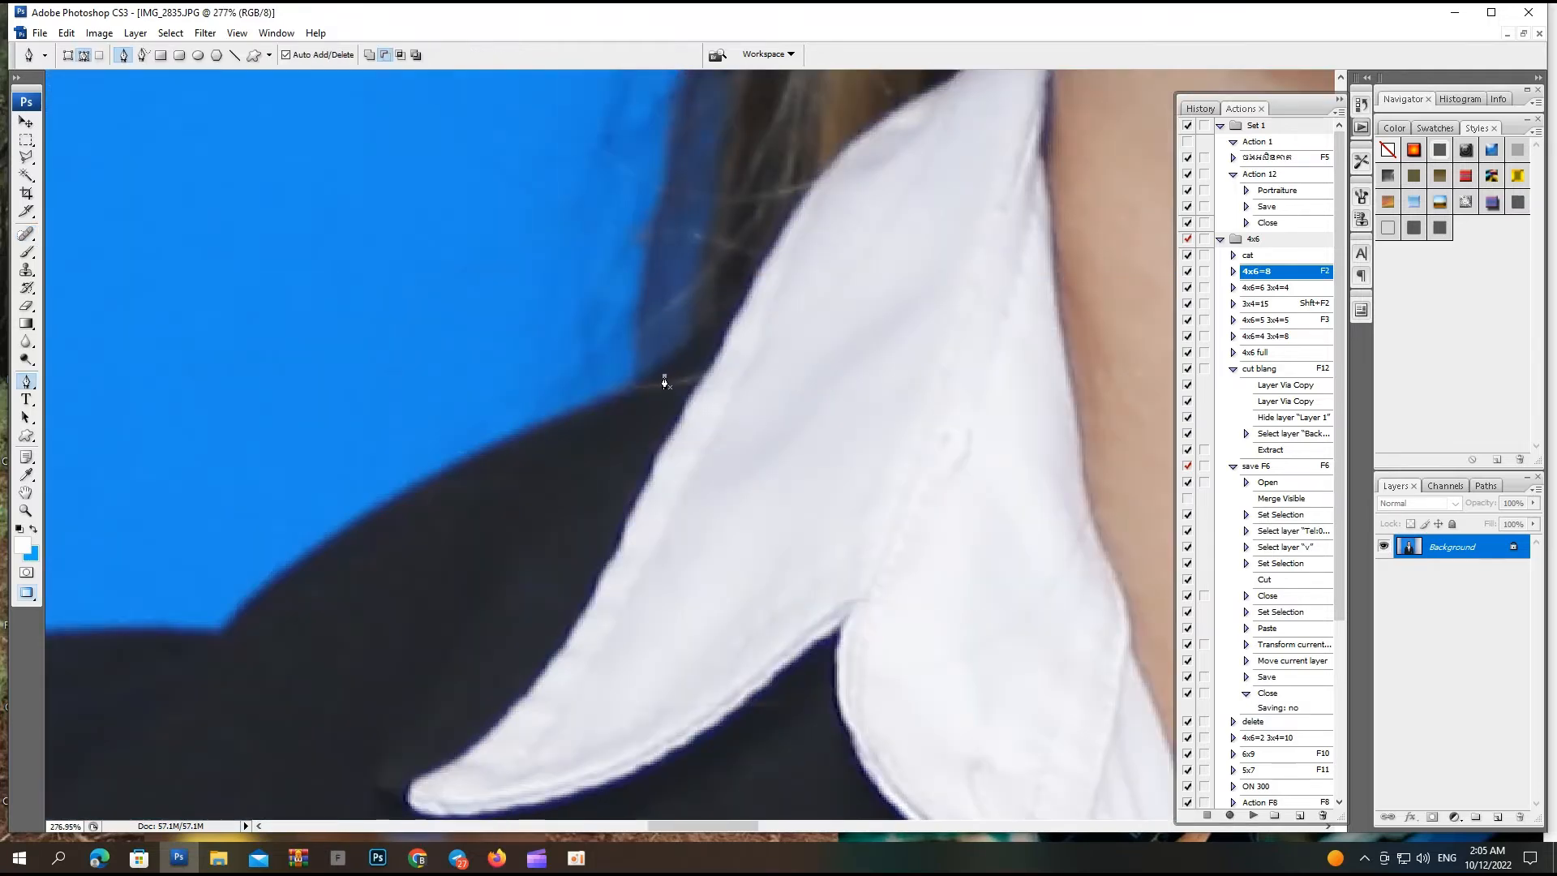
{"action": "left_click_drag", "start_coordinate": [222, 569], "coordinate": [949, 351]}
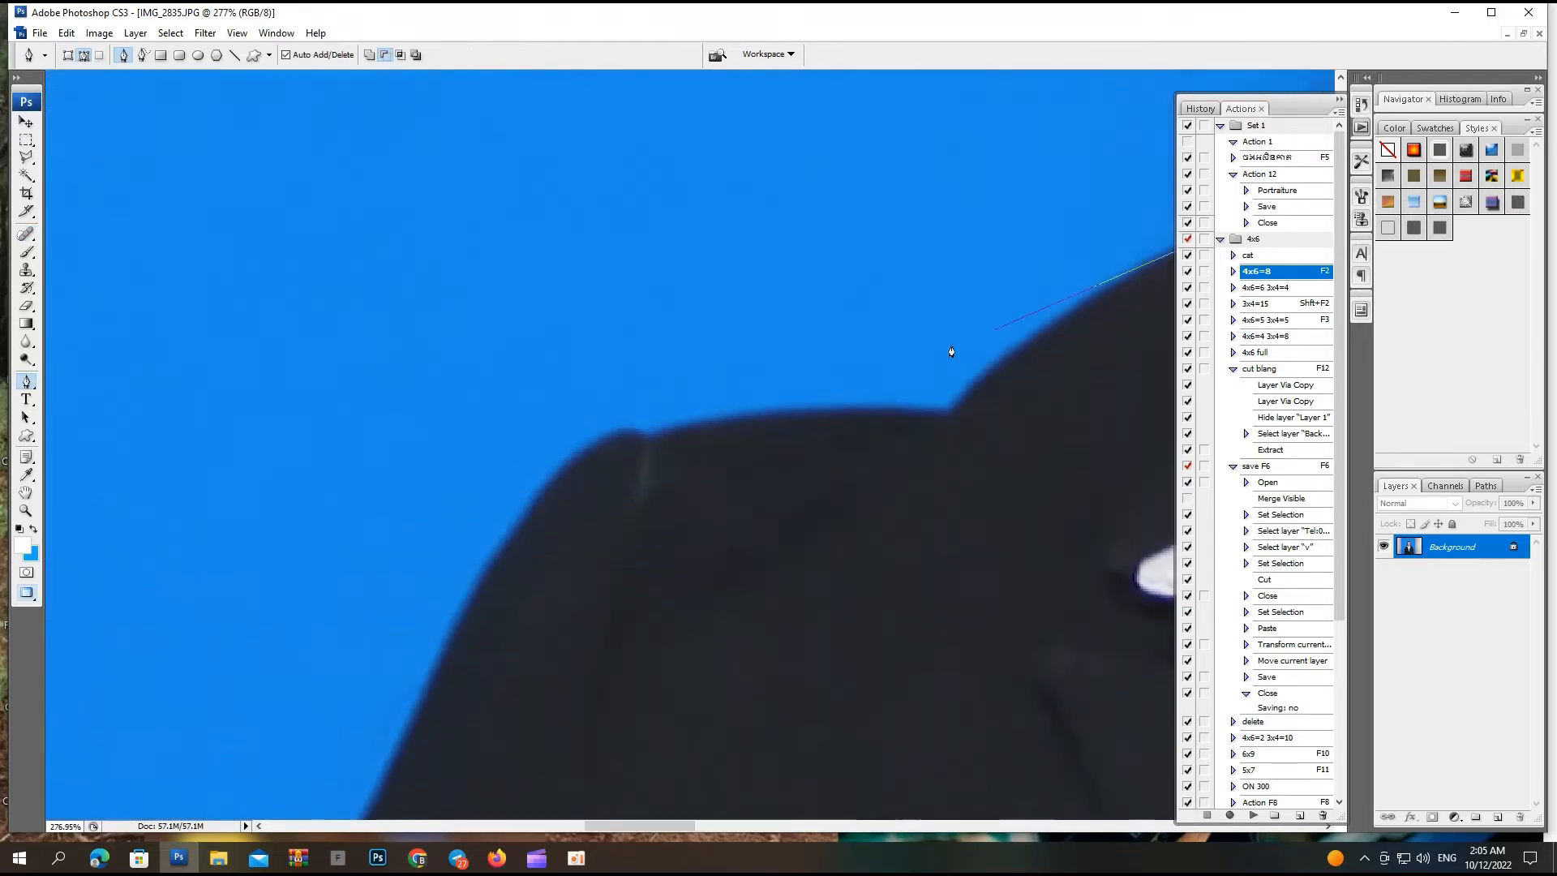
{"action": "left_click", "coordinate": [625, 424]}
{"action": "left_click_drag", "start_coordinate": [511, 673], "coordinate": [546, 426]}
{"action": "left_click_drag", "start_coordinate": [529, 526], "coordinate": [545, 707]}
Close the shoulder path through the jacket and along the collar, and turn it into a selection feathered by 2 pixels
{"action": "key", "text": "ctrl+0"}
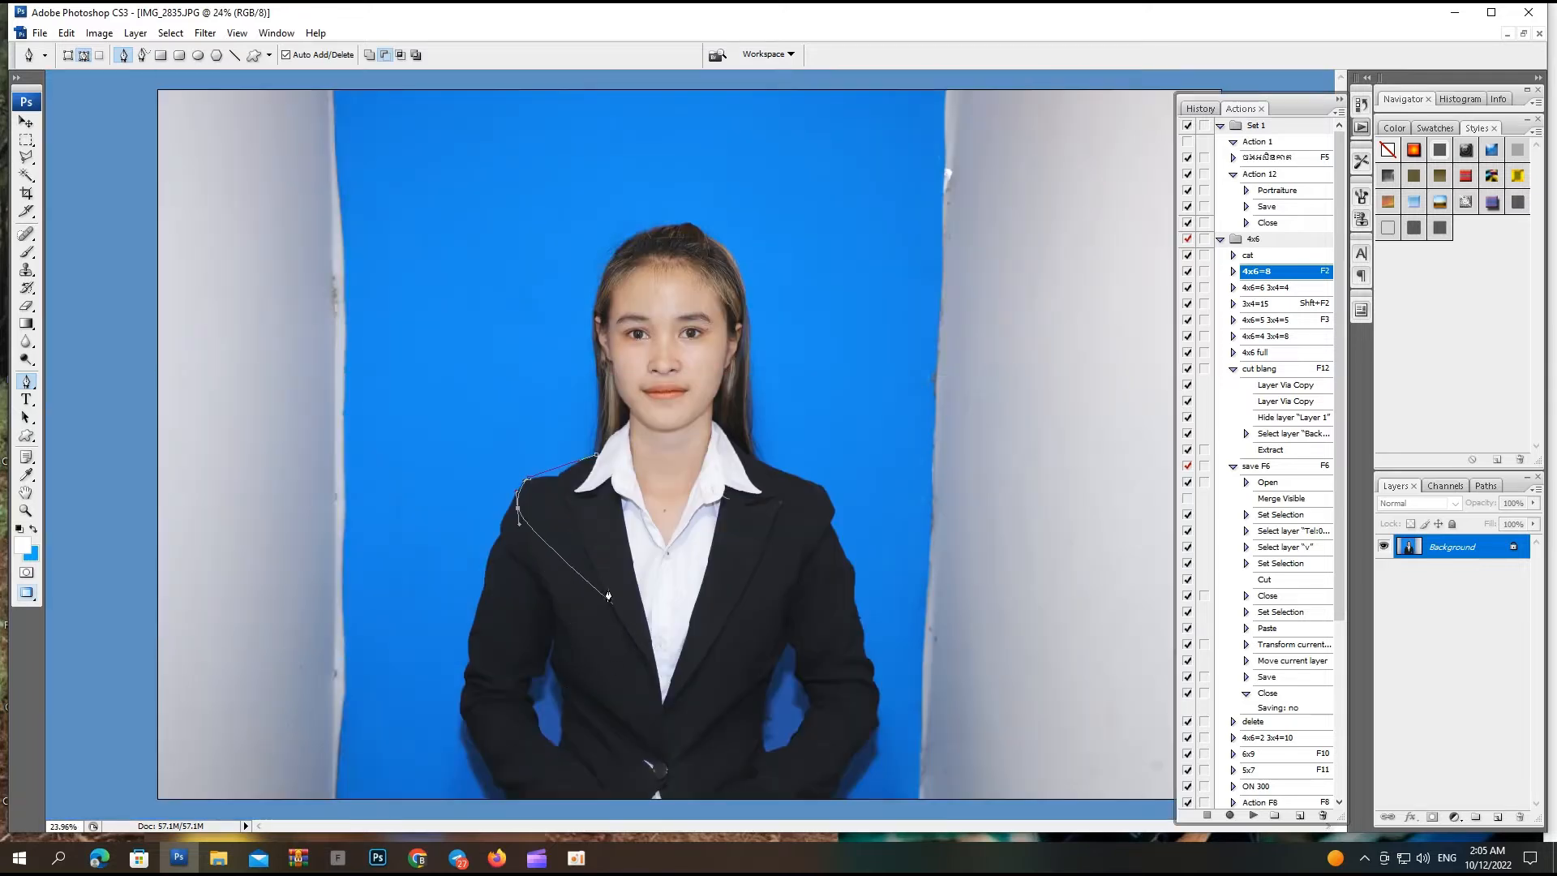
{"action": "left_click_drag", "start_coordinate": [595, 438], "coordinate": [621, 601]}
{"action": "left_click_drag", "start_coordinate": [619, 420], "coordinate": [665, 297]}
{"action": "left_click", "coordinate": [669, 243]}
{"action": "key", "text": "ctrl+Return"}
{"action": "key", "text": "ctrl+alt+d"}
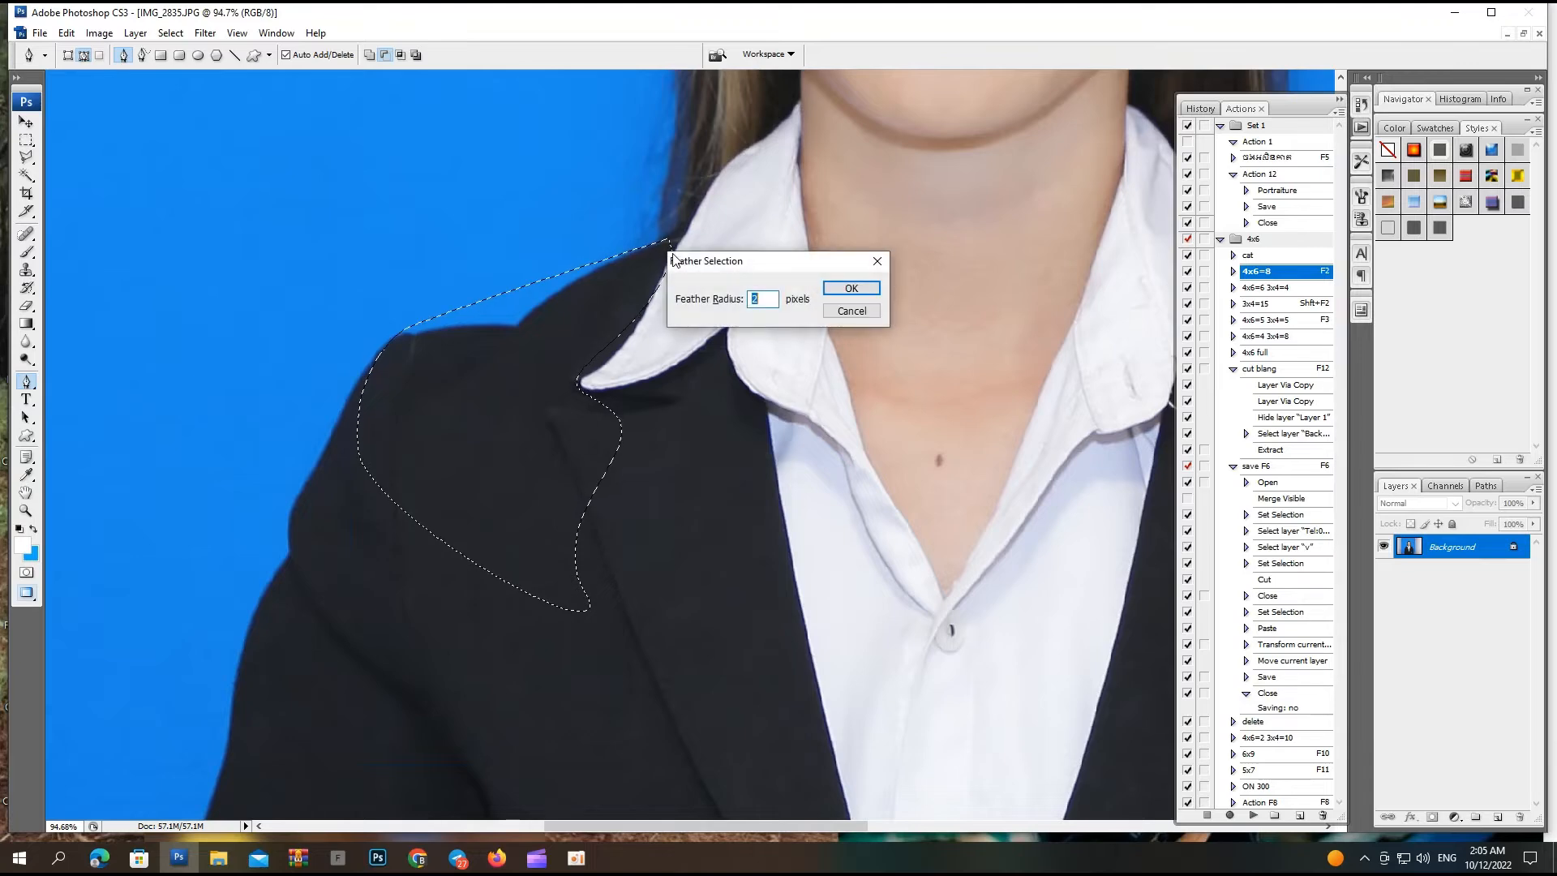
{"action": "key", "text": "Return"}
Fill the shoulder dip with jacket fabric using a 149 px Clone Stamp at 90% opacity, and clear the selection
{"action": "key", "text": "s"}
{"action": "right_click", "coordinate": [495, 395]}
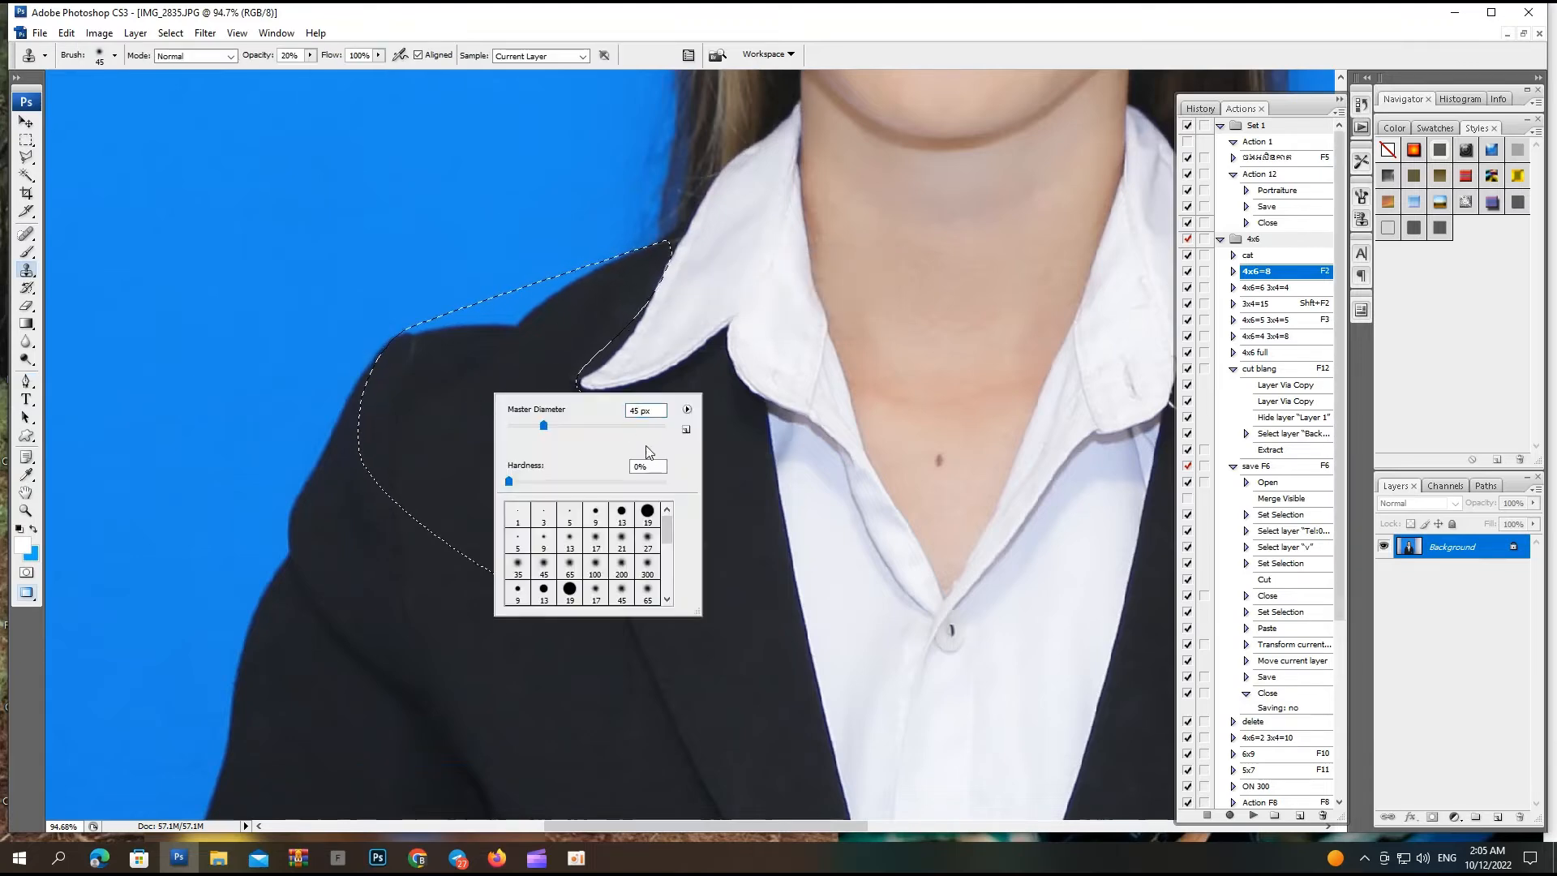
{"action": "key", "text": "Return"}
{"action": "key", "text": "9"}
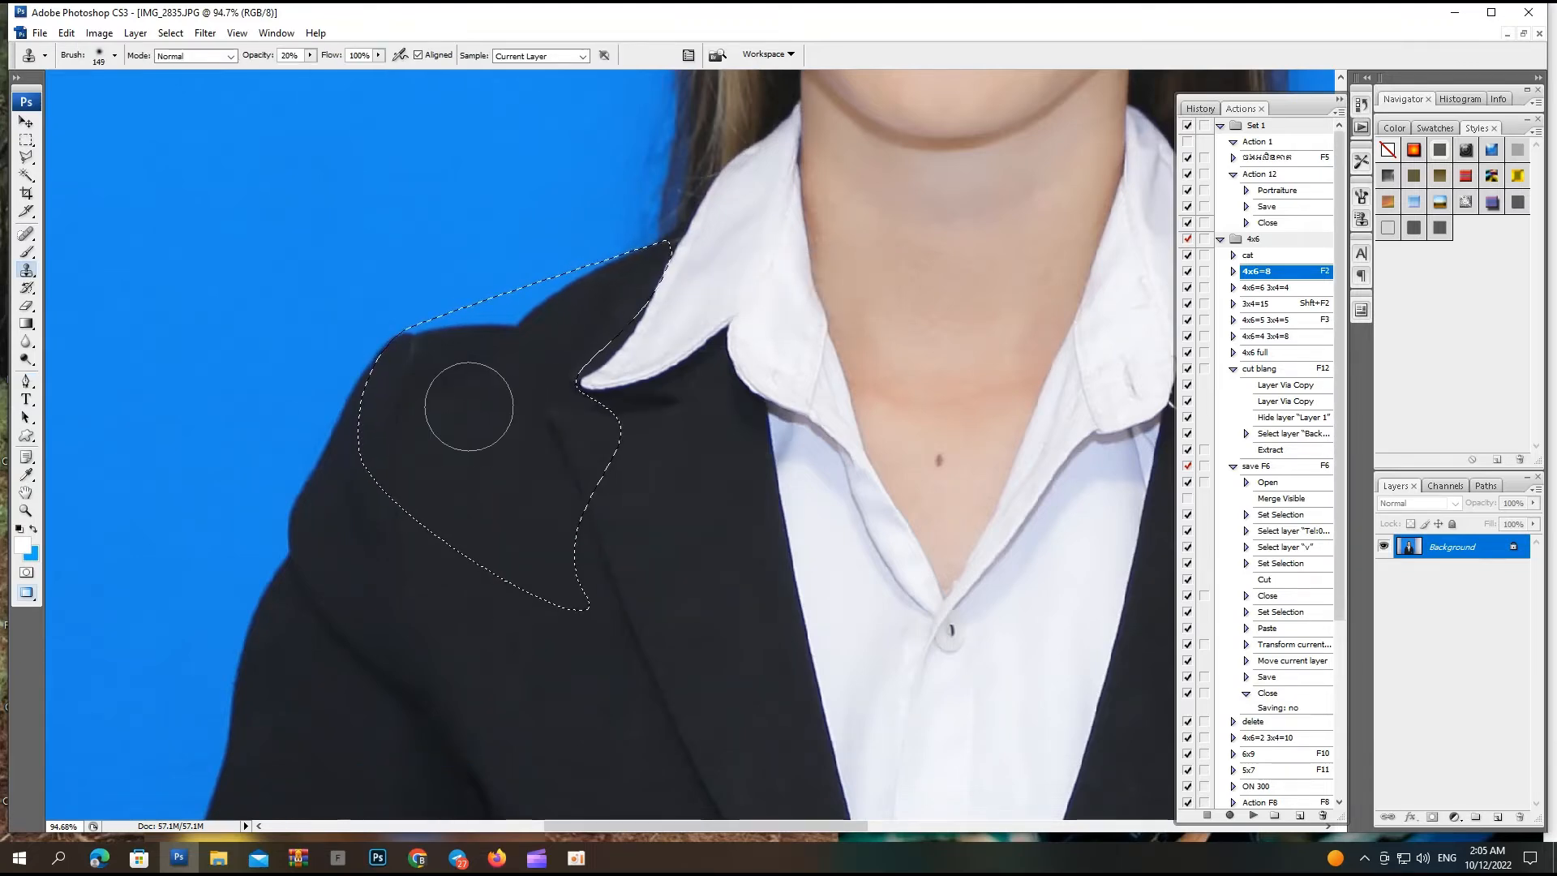
{"action": "mouse_move", "coordinate": [487, 322]}
{"action": "left_mouse_down"}
{"action": "mouse_move", "coordinate": [526, 266]}
{"action": "mouse_move", "coordinate": [584, 237]}
{"action": "left_mouse_up"}
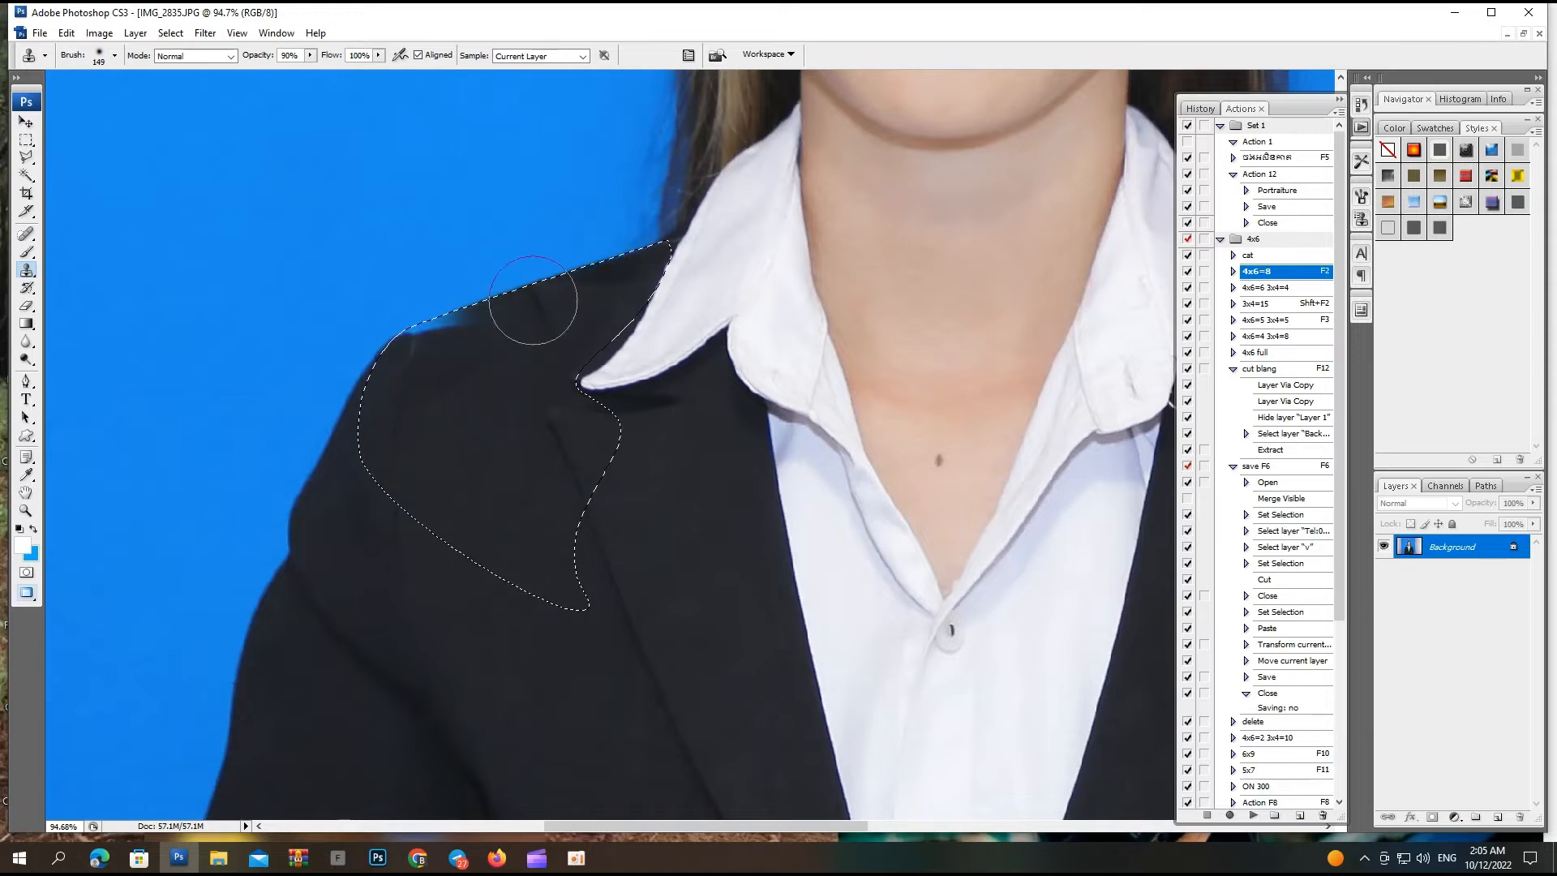
{"action": "mouse_move", "coordinate": [533, 300]}
{"action": "left_mouse_down"}
{"action": "mouse_move", "coordinate": [474, 377]}
{"action": "mouse_move", "coordinate": [566, 298]}
{"action": "mouse_move", "coordinate": [540, 350]}
{"action": "mouse_move", "coordinate": [499, 360]}
{"action": "mouse_move", "coordinate": [449, 338]}
{"action": "mouse_move", "coordinate": [417, 333]}
{"action": "left_mouse_up"}
{"action": "key", "text": "ctrl+d"}
Draw a closed Pen path along the outer edge of the hair on the woman's left side and around the adjoining backdrop
{"action": "key", "text": "ctrl+minus"}
{"action": "key", "text": "ctrl+minus"}
{"action": "left_click_drag", "start_coordinate": [802, 435], "coordinate": [515, 471]}
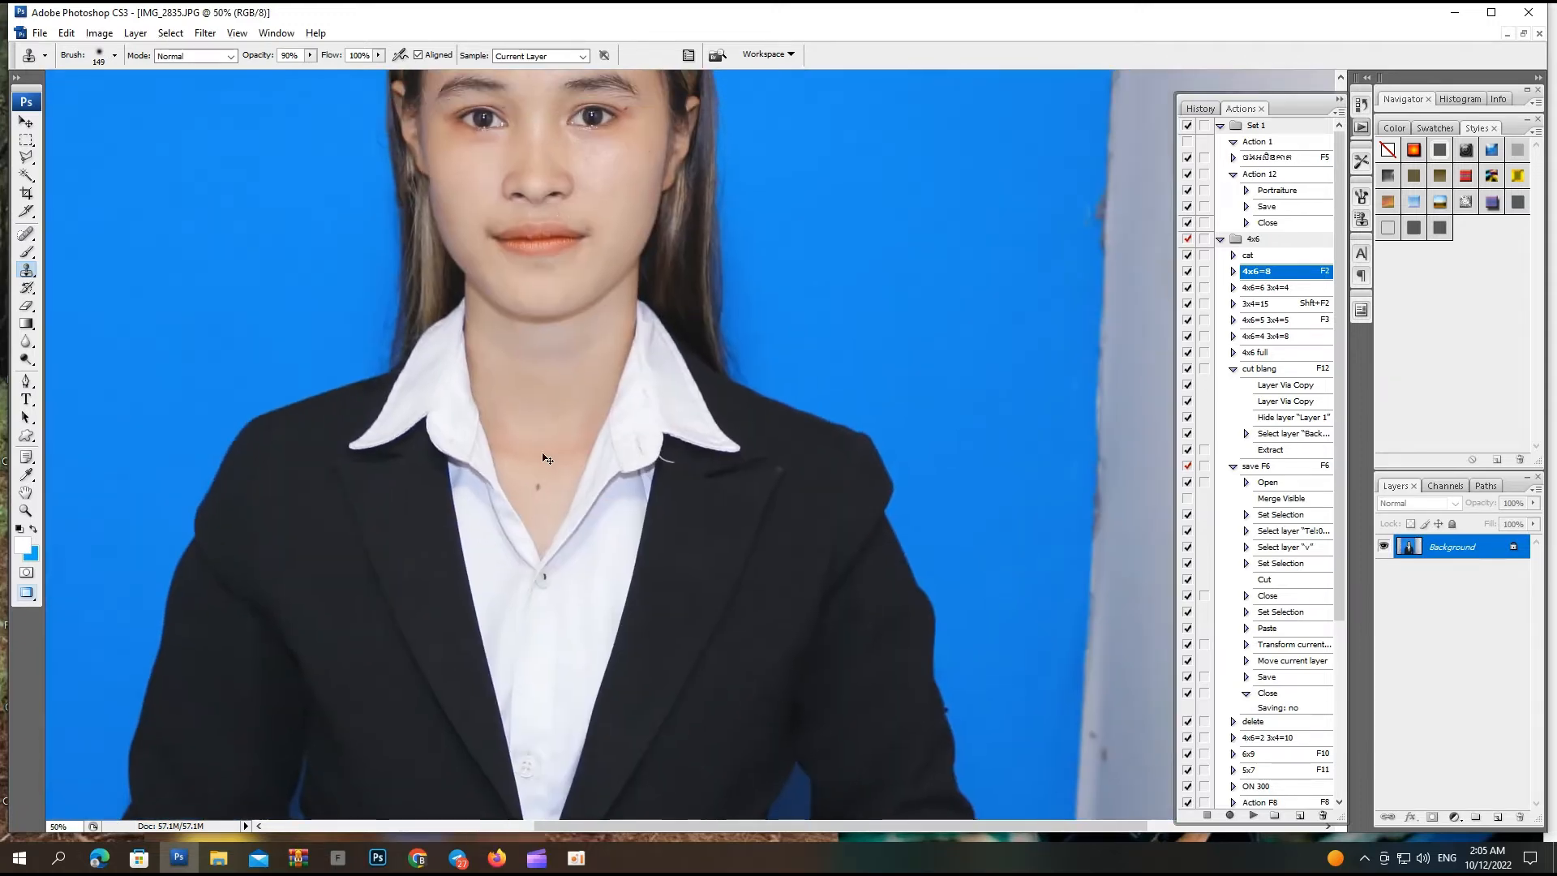
{"action": "key", "text": "ctrl+minus"}
{"action": "left_click_drag", "start_coordinate": [764, 189], "coordinate": [723, 609]}
{"action": "left_click_drag", "start_coordinate": [715, 438], "coordinate": [769, 730]}
{"action": "key", "text": "p"}
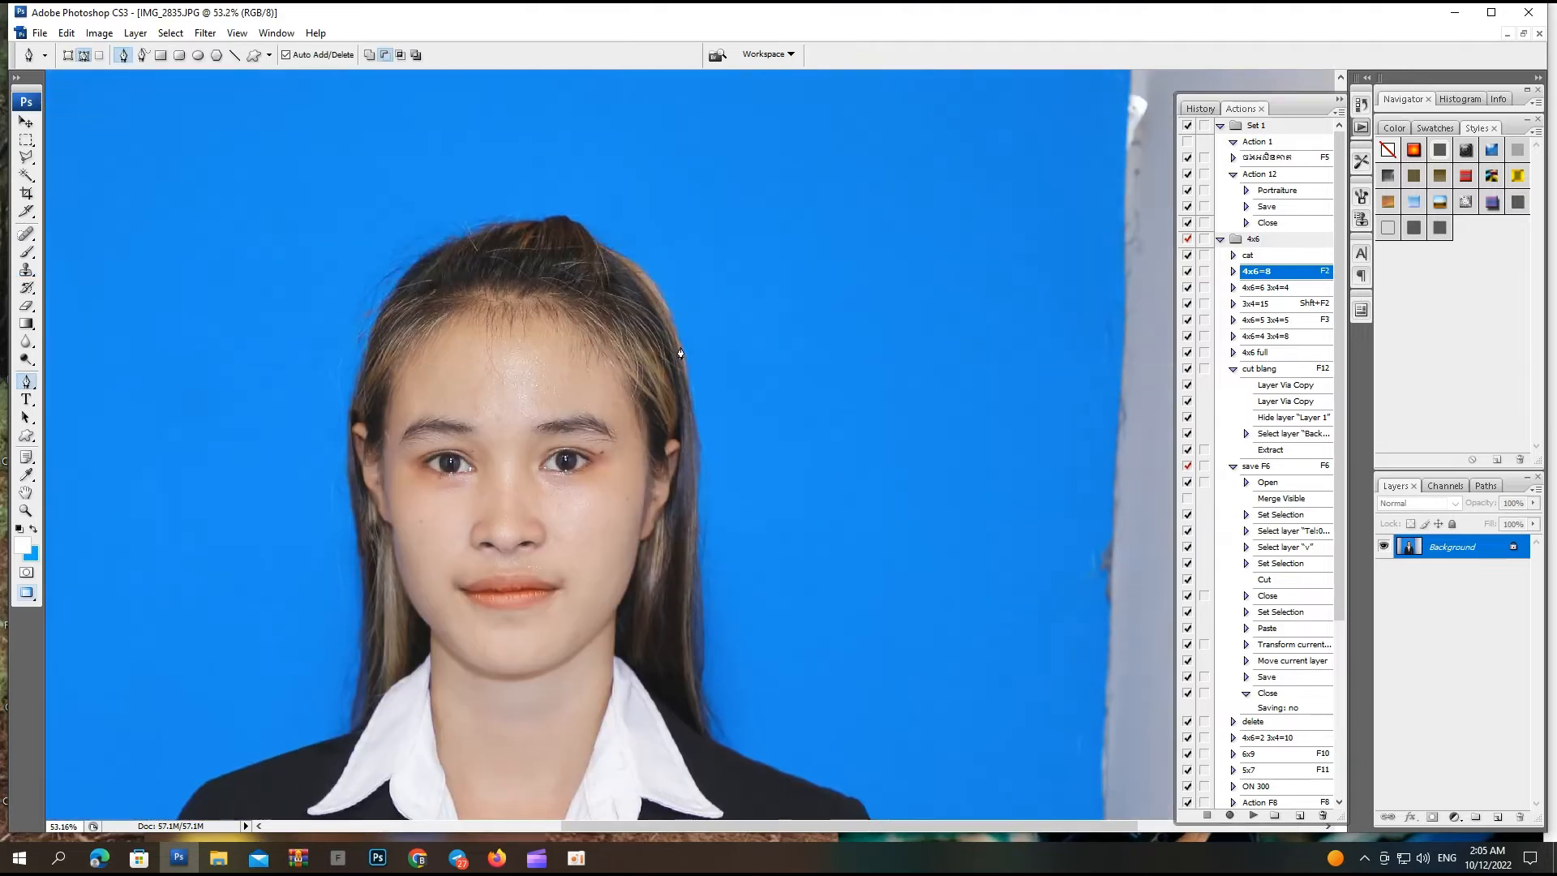
{"action": "key", "text": "ctrl+z"}
{"action": "left_click_drag", "start_coordinate": [691, 521], "coordinate": [686, 616]}
{"action": "left_click_drag", "start_coordinate": [697, 707], "coordinate": [715, 747]}
{"action": "left_click_drag", "start_coordinate": [926, 754], "coordinate": [1019, 601]}
{"action": "left_click_drag", "start_coordinate": [1005, 186], "coordinate": [932, 157]}
Convert the path to a selection feathered by 3 pixels and clone backdrop over the uneven hair edge with a 201 px brush
{"action": "key", "text": "ctrl+Return"}
{"action": "key", "text": "ctrl+alt+d"}
{"action": "type", "text": "3"}
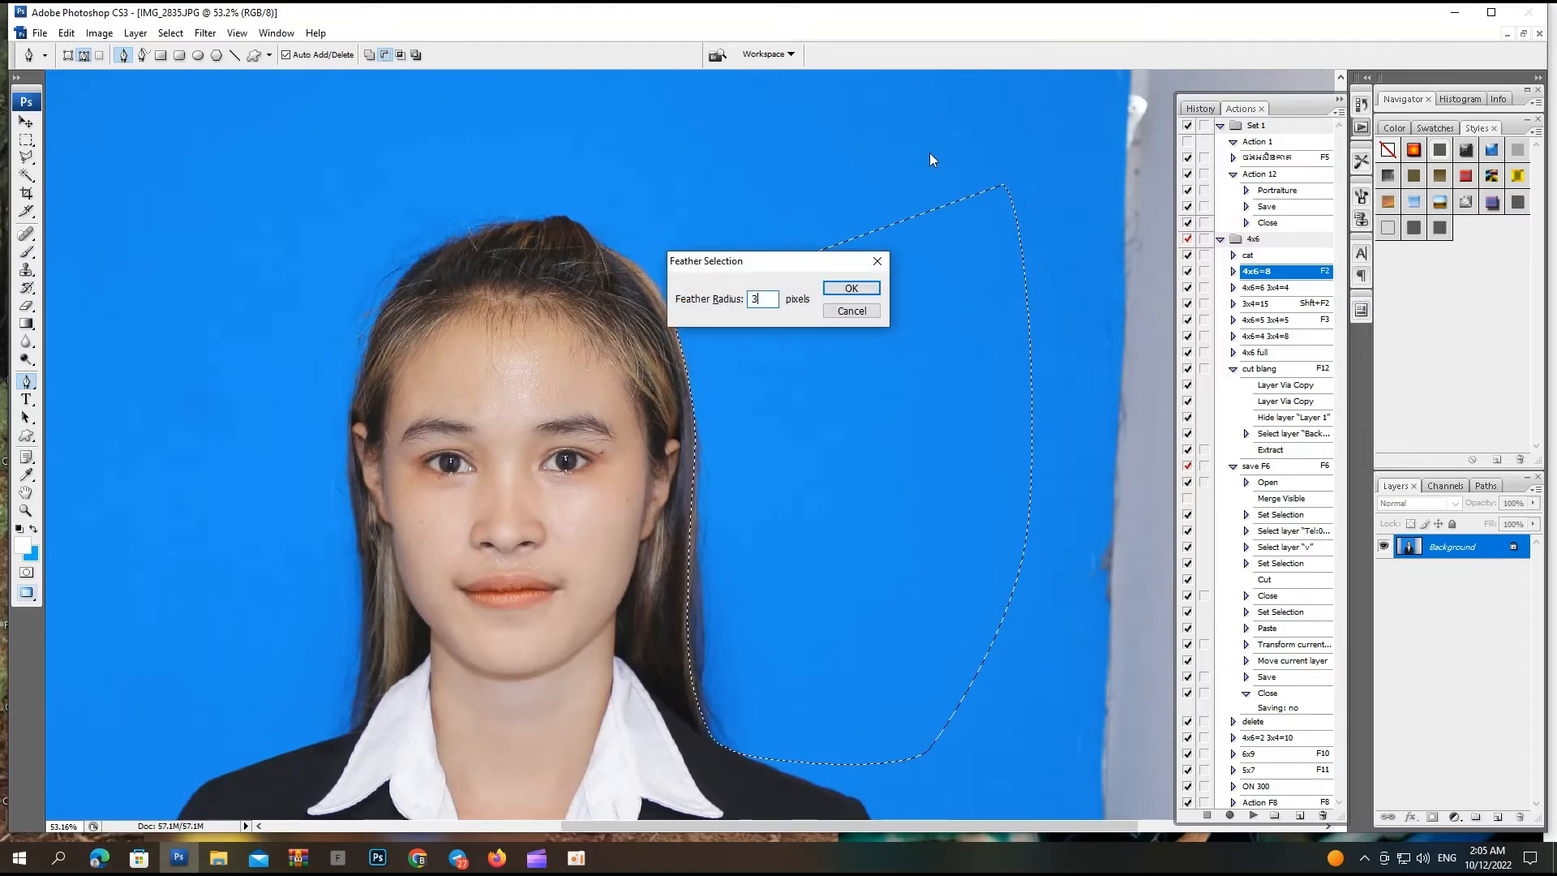
{"action": "key", "text": "Return"}
{"action": "key", "text": "s"}
{"action": "right_click", "coordinate": [935, 368]}
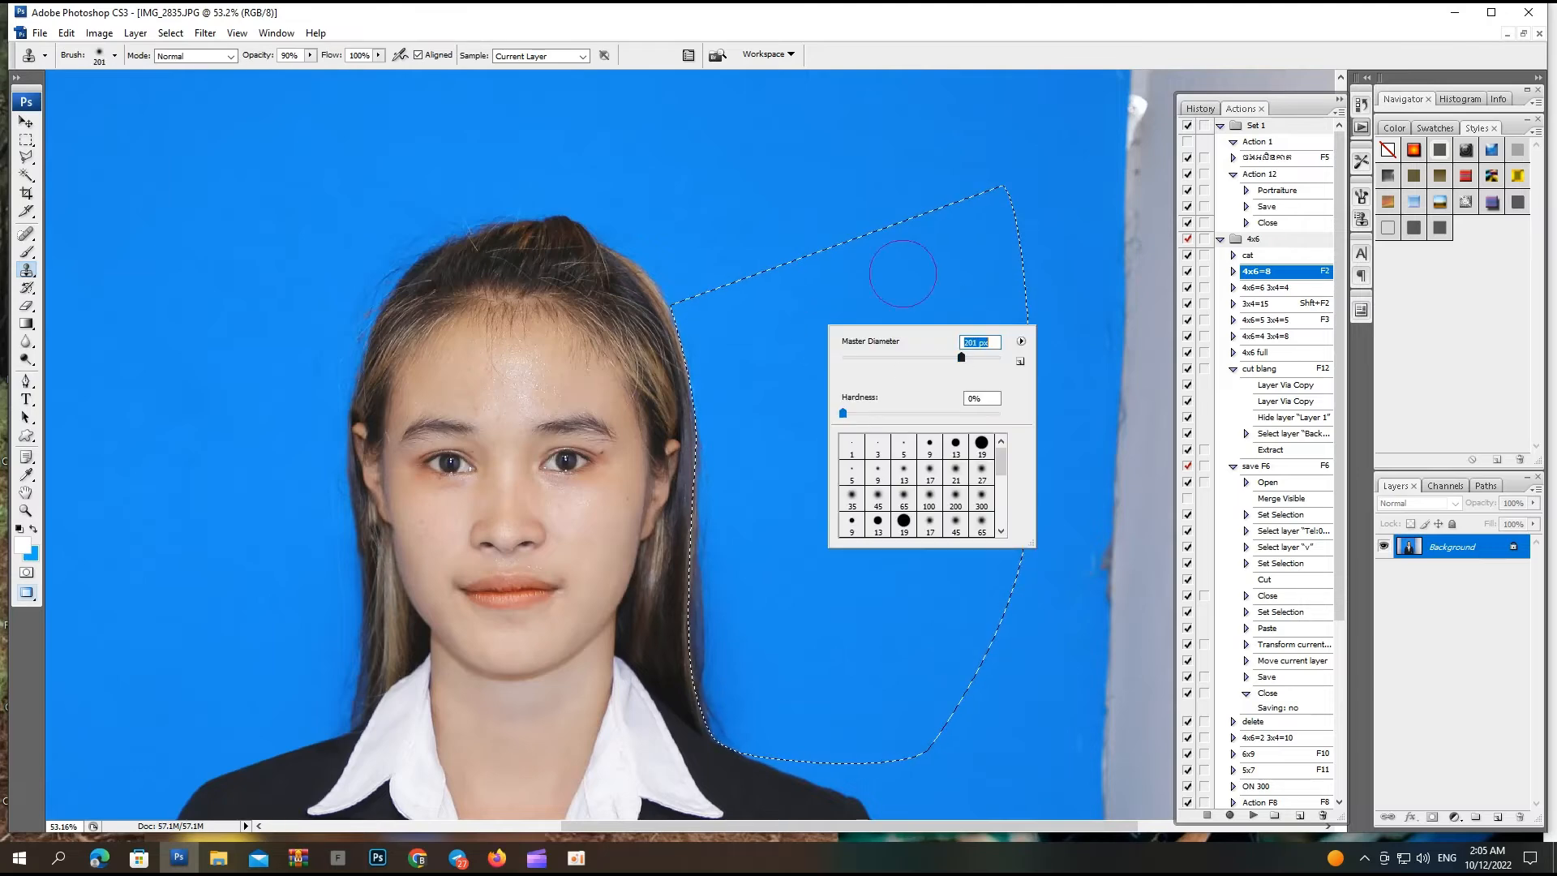
{"action": "key", "text": "Return"}
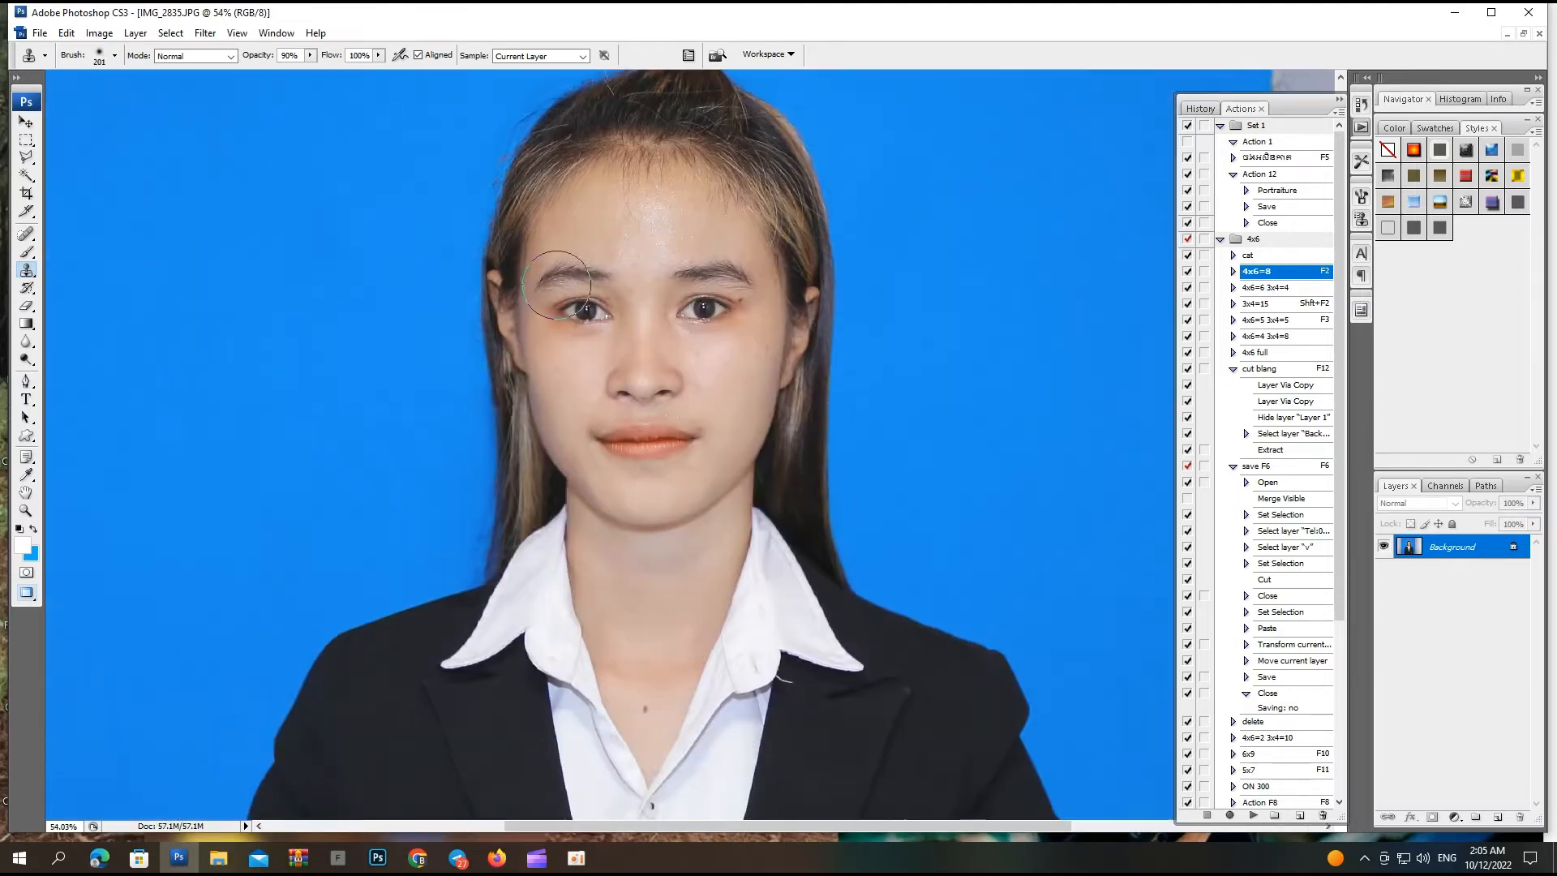
Outline the backdrop beside the hair on the woman's right side with the Pen tool and convert the path to a selection
{"action": "key", "text": "p"}
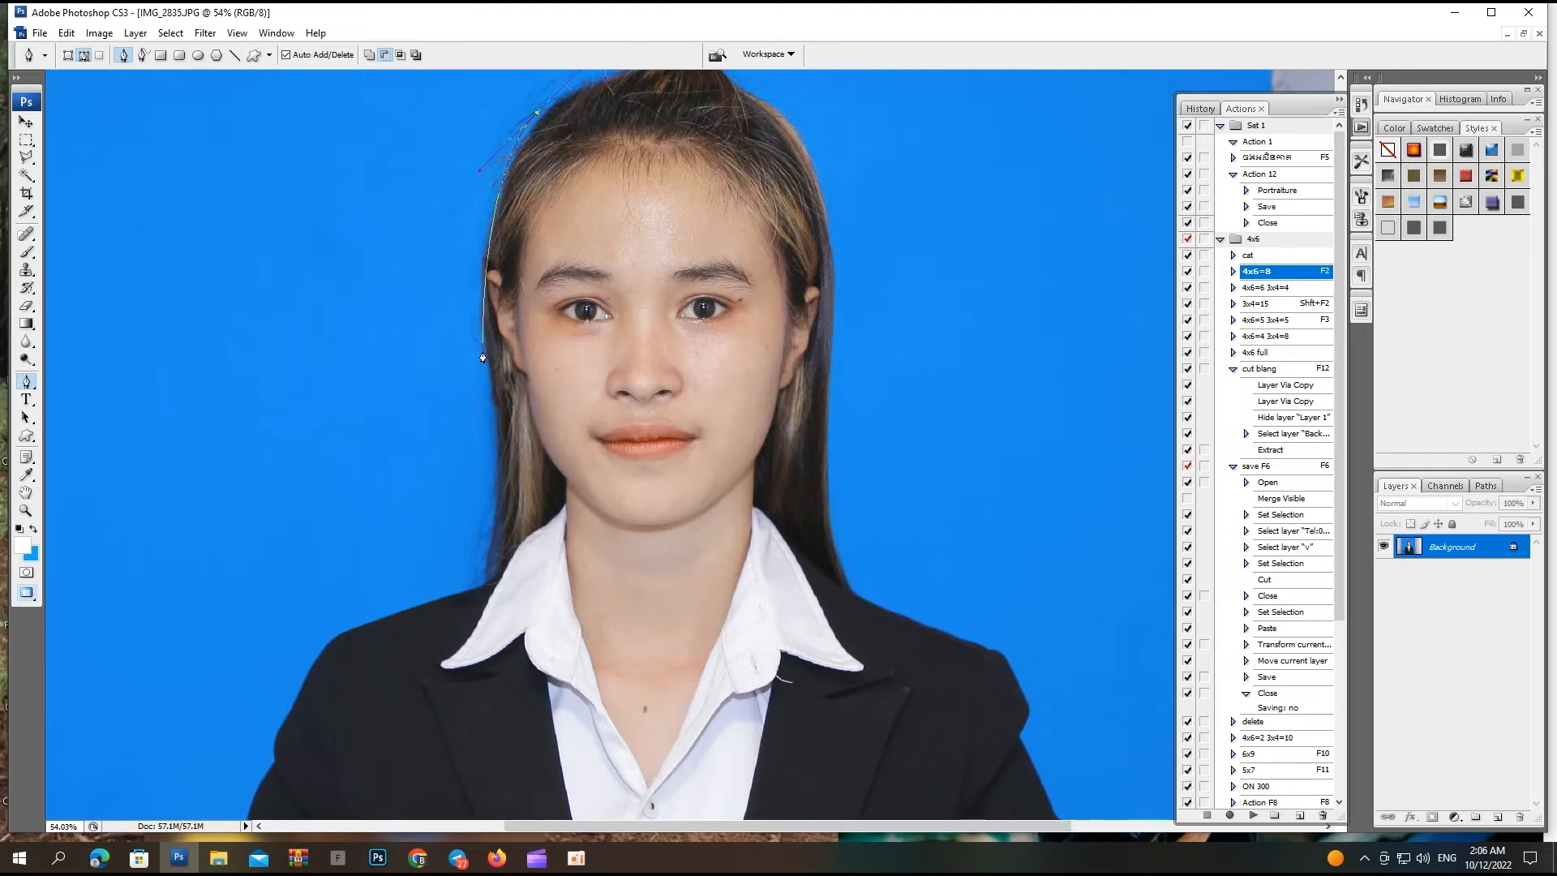
{"action": "left_click_drag", "start_coordinate": [483, 355], "coordinate": [514, 463]}
{"action": "left_click", "coordinate": [288, 646]}
{"action": "left_click_drag", "start_coordinate": [190, 281], "coordinate": [253, 212]}
{"action": "key", "text": "ctrl+Return"}
Clone clean blue backdrop over the stray hairs inside the selection with the 201 px Clone Stamp at 90% opacity, and deselect
{"action": "key", "text": "s"}
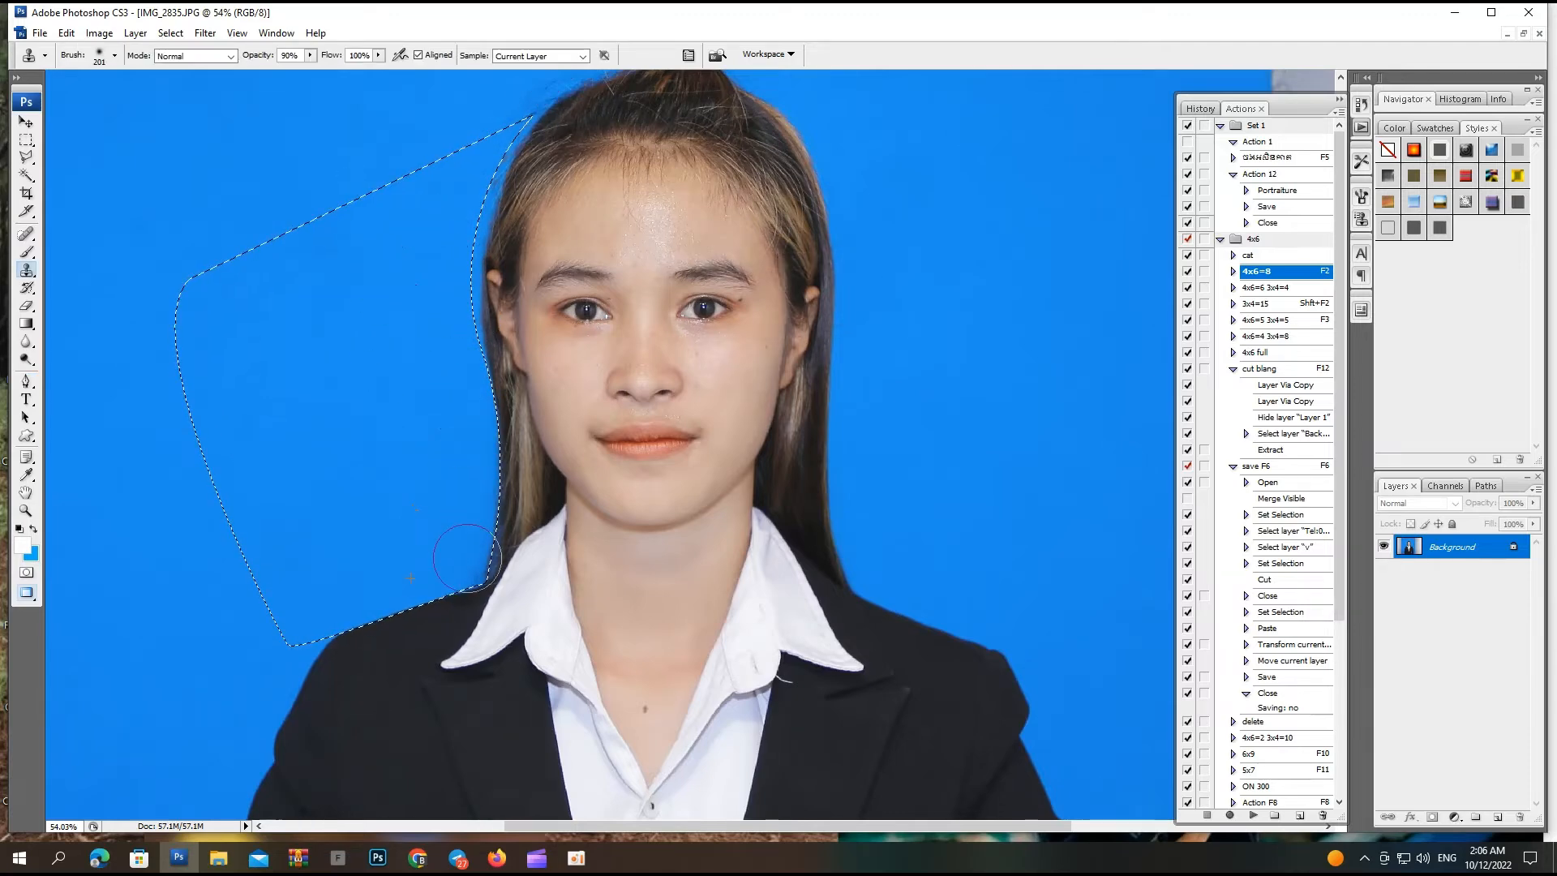
{"action": "key", "text": "ctrl+d"}
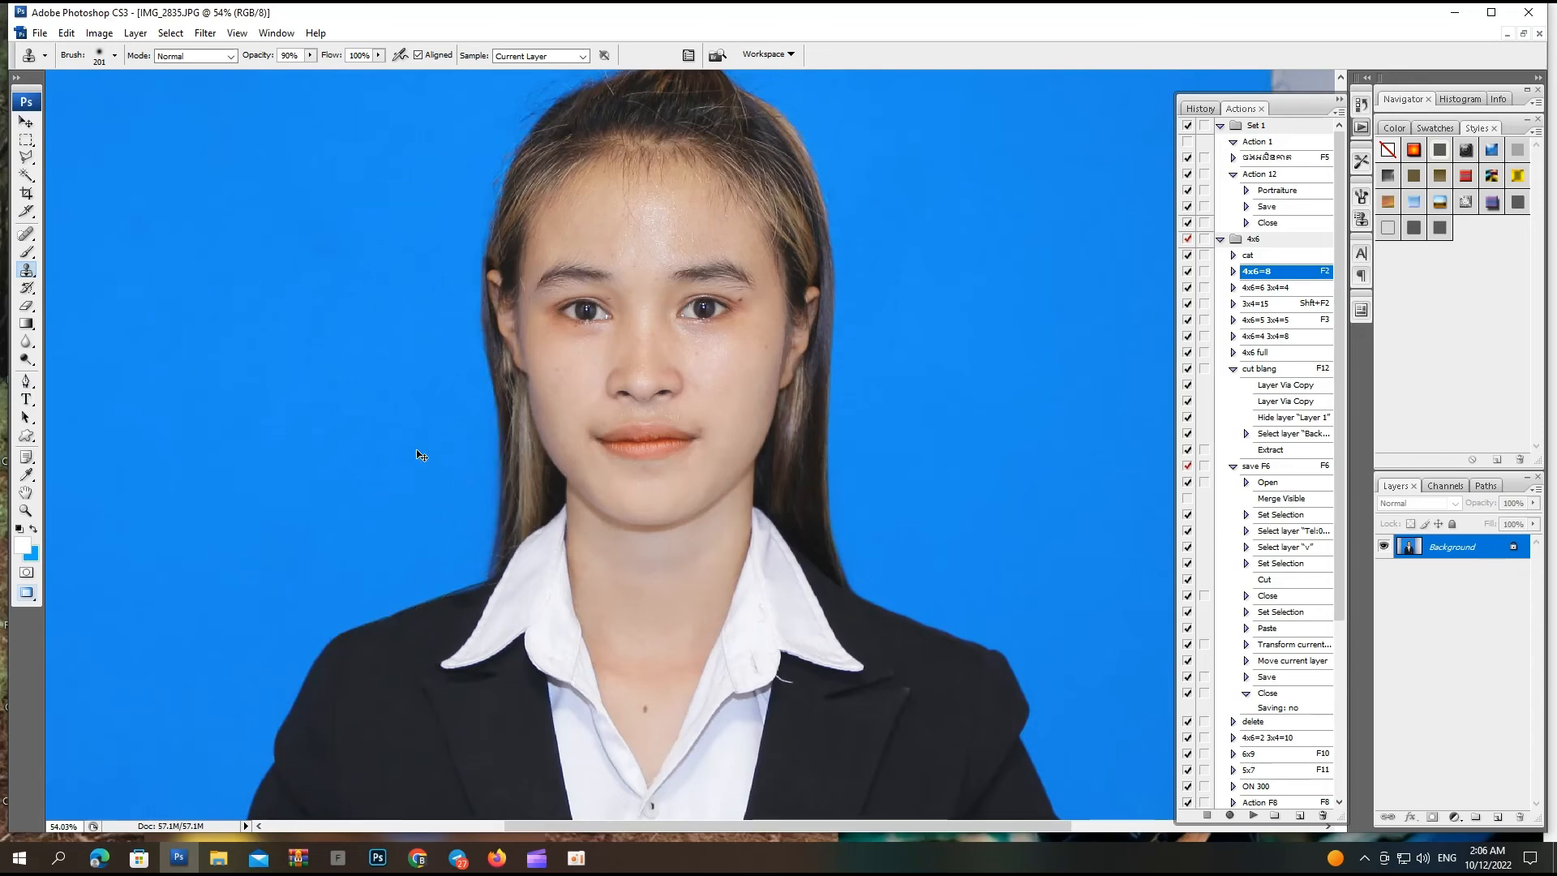
Review the portrait at several magnifications, checking the hair edges, shoulders and backdrop
{"action": "key", "text": "ctrl+minus"}
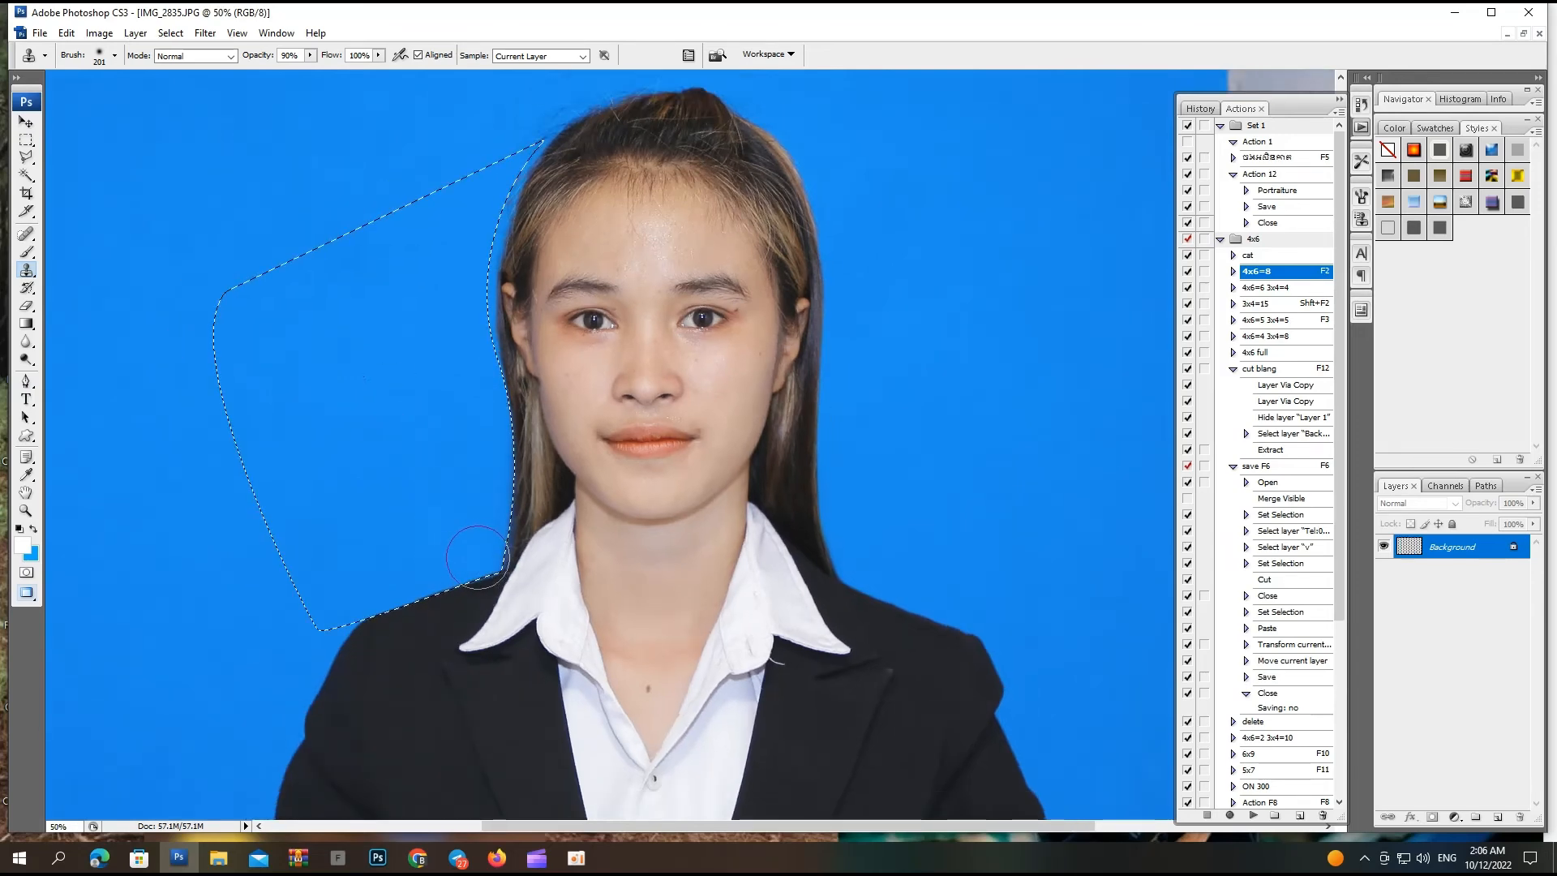
{"action": "key", "text": "ctrl+minus"}
{"action": "key", "text": "ctrl+minus"}
{"action": "key", "text": "ctrl+minus"}
{"action": "key", "text": "ctrl+plus"}
{"action": "key", "text": "ctrl+plus"}
{"action": "key", "text": "ctrl+plus"}
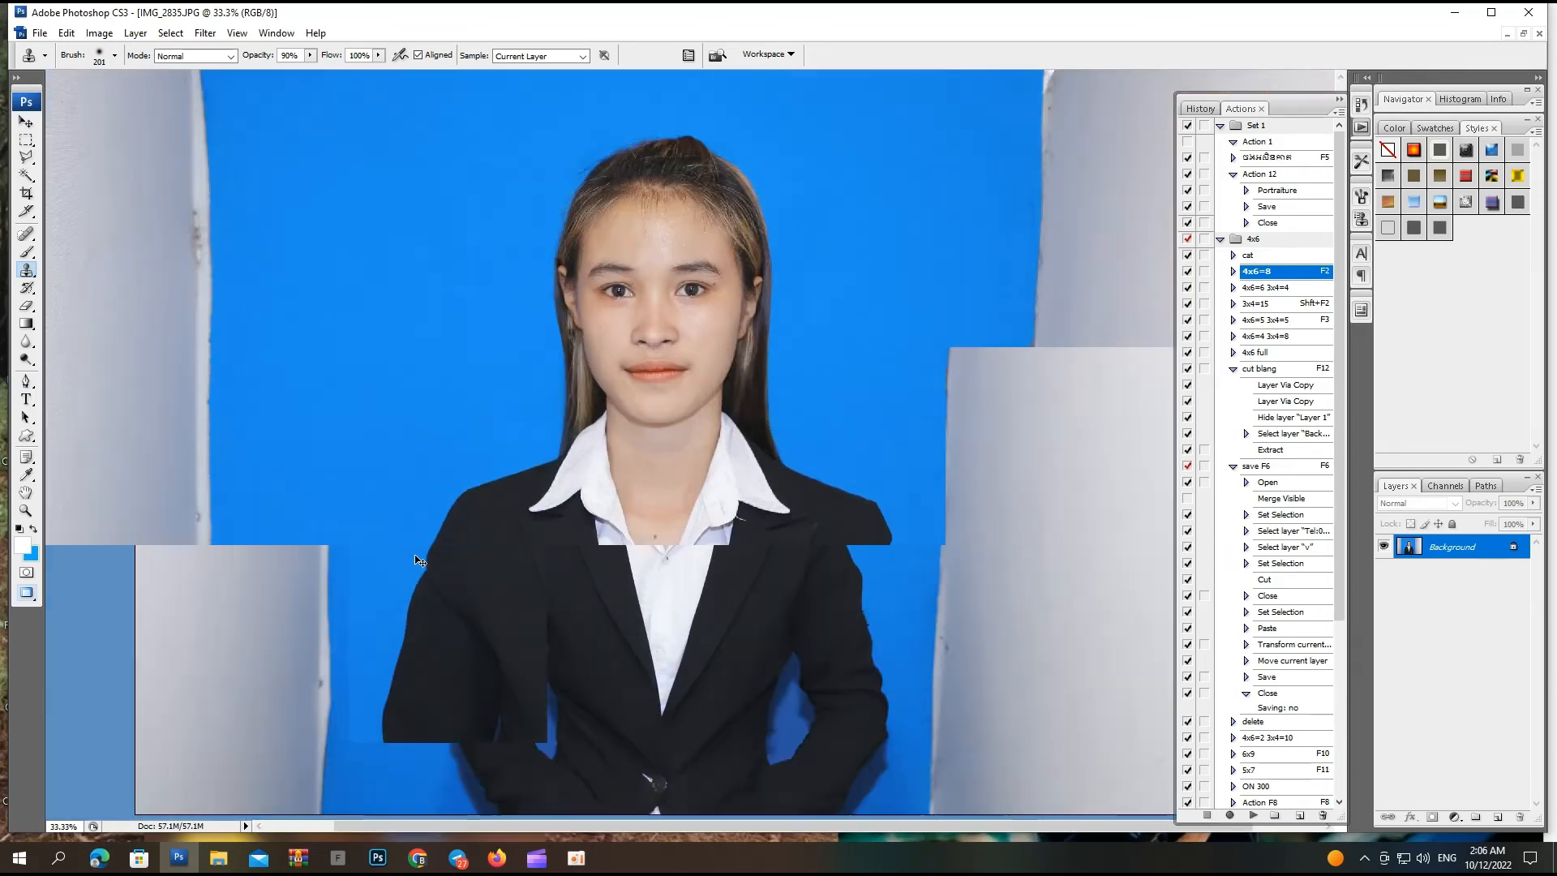
{"action": "key", "text": "ctrl+minus"}
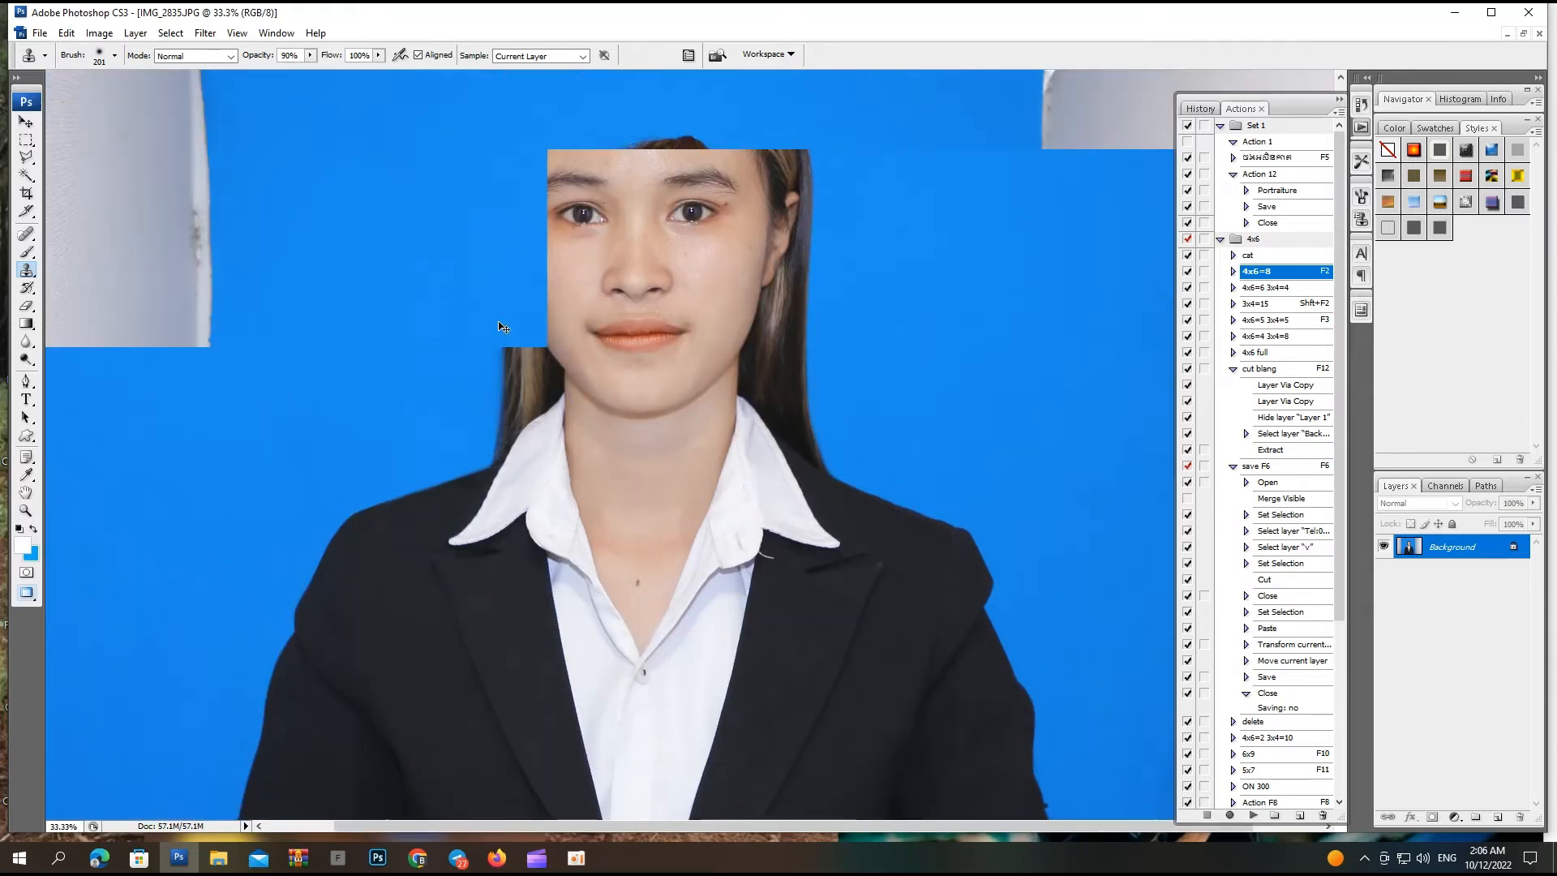
{"action": "key", "text": "ctrl+plus"}
{"action": "key", "text": "ctrl+plus"}
{"action": "left_click_drag", "start_coordinate": [576, 481], "coordinate": [615, 669]}
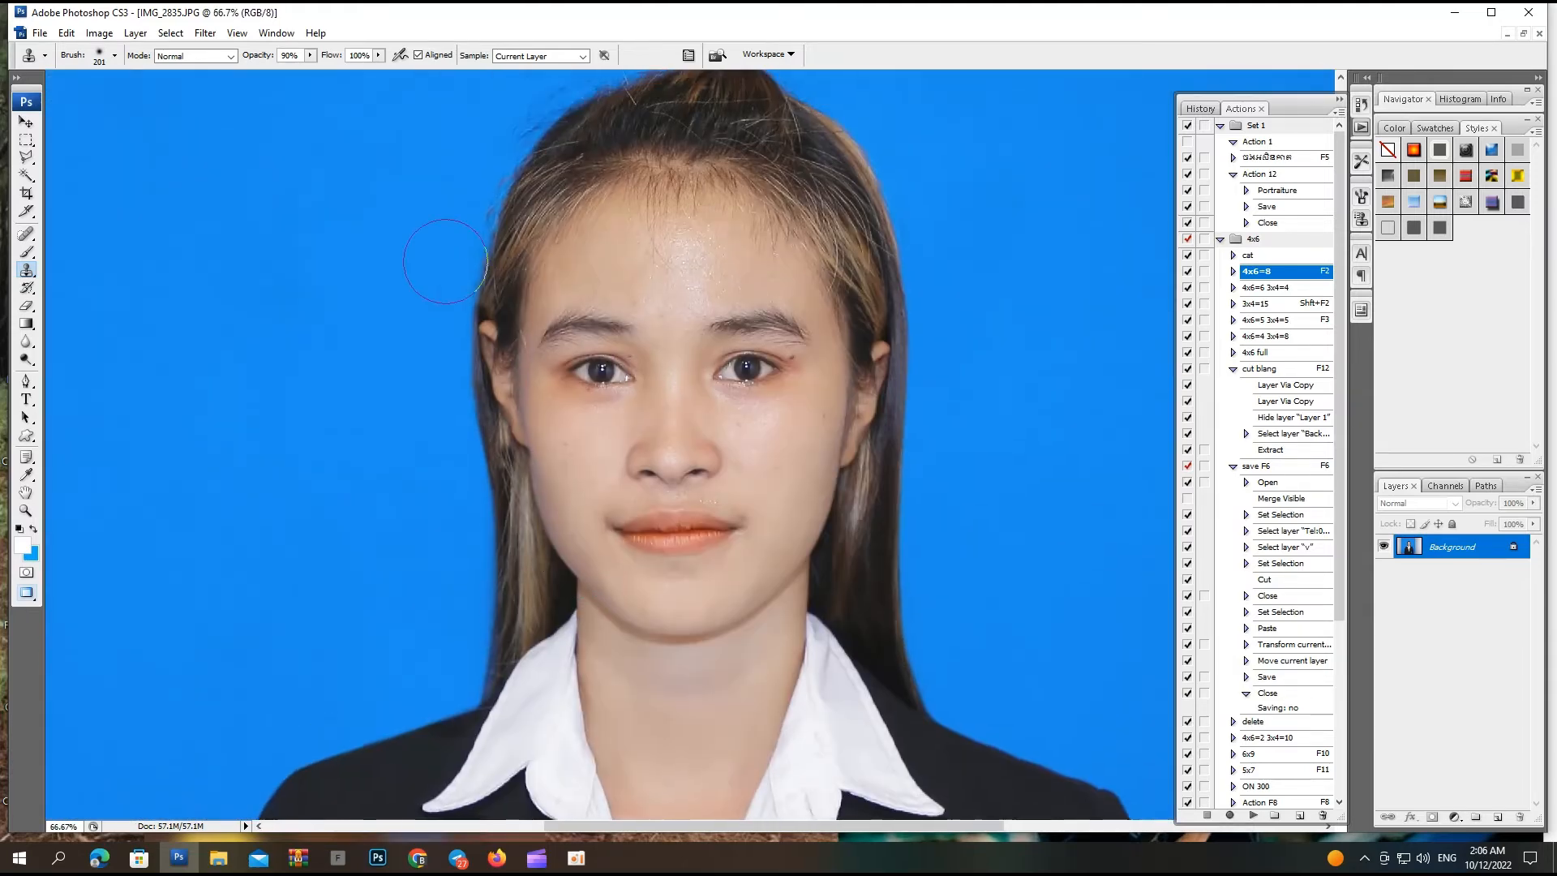
Smooth the woman's skin with the Imagenomic Portraiture filter using the Smoothing: Medium preset, with Warmth +1 and Brightness +1
{"action": "left_click", "coordinate": [206, 33]}
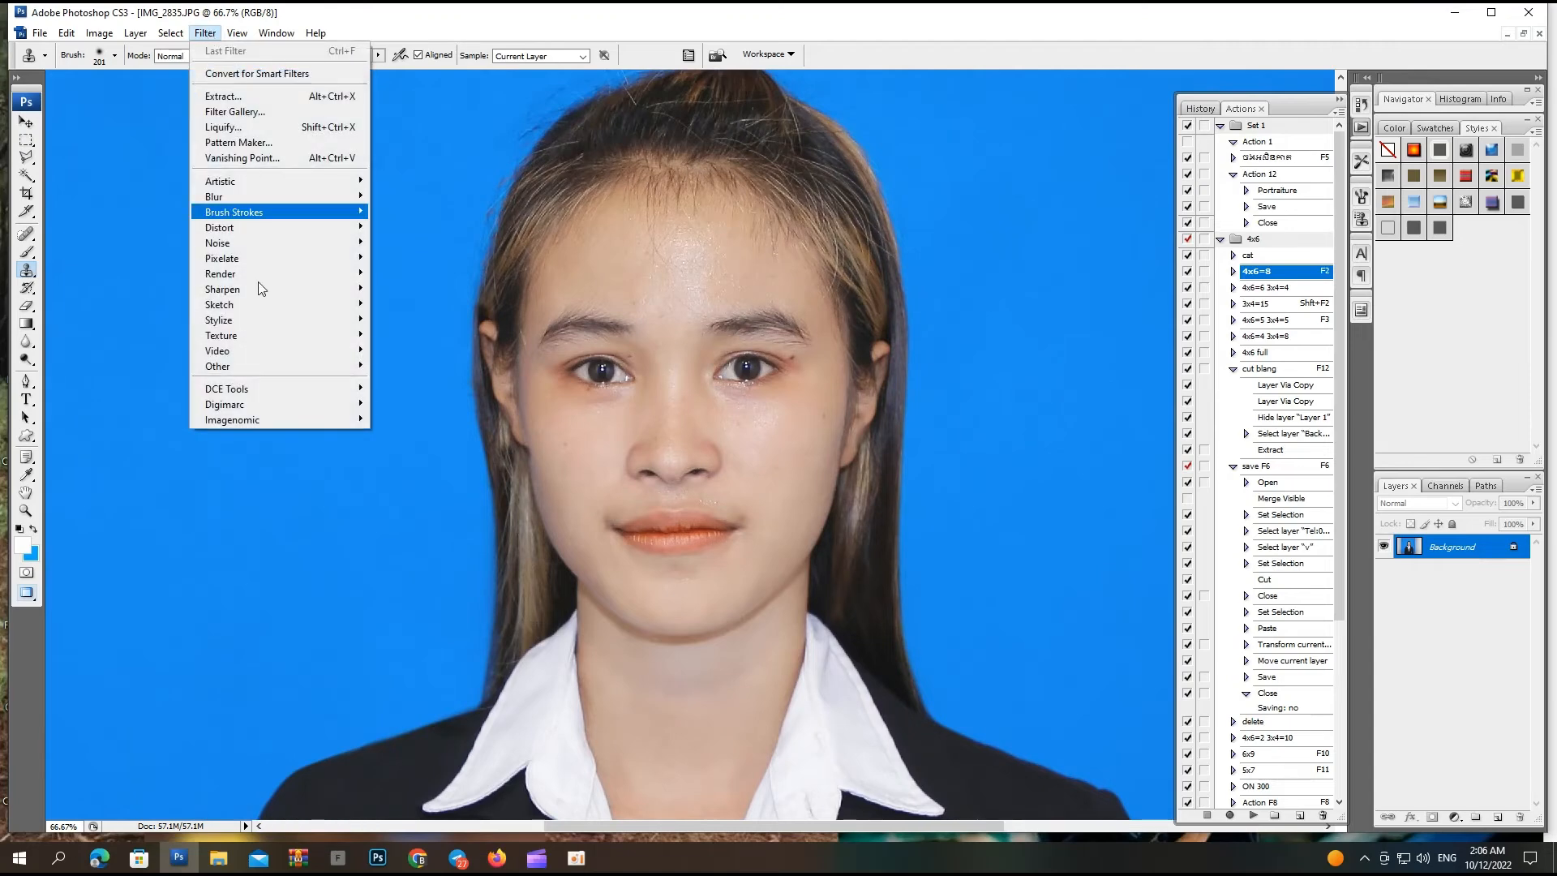
{"action": "mouse_move", "coordinate": [333, 422]}
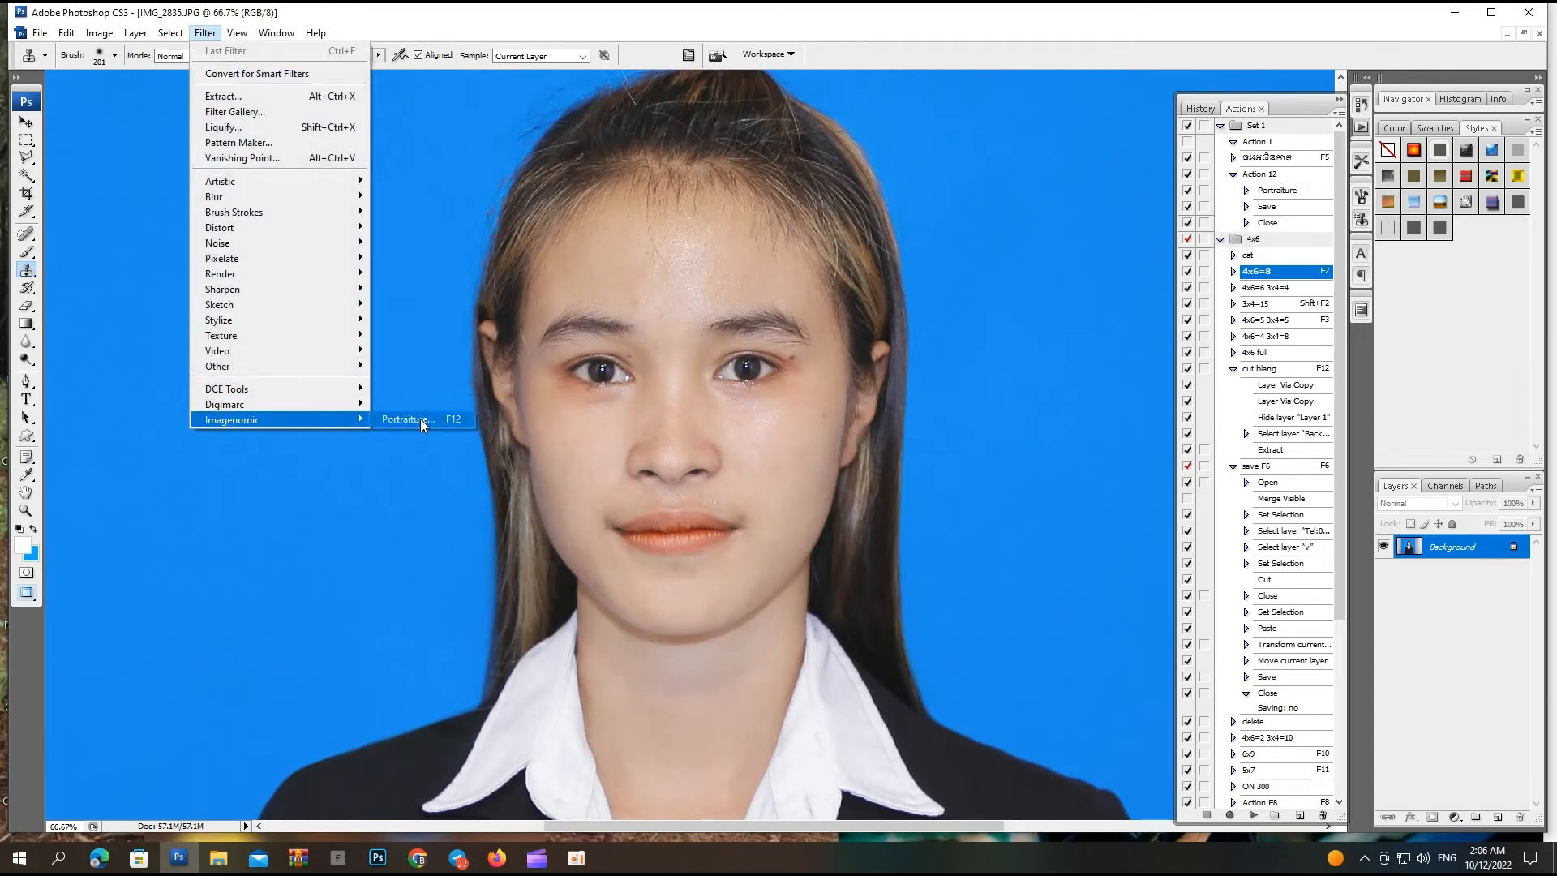
{"action": "left_click", "coordinate": [420, 419]}
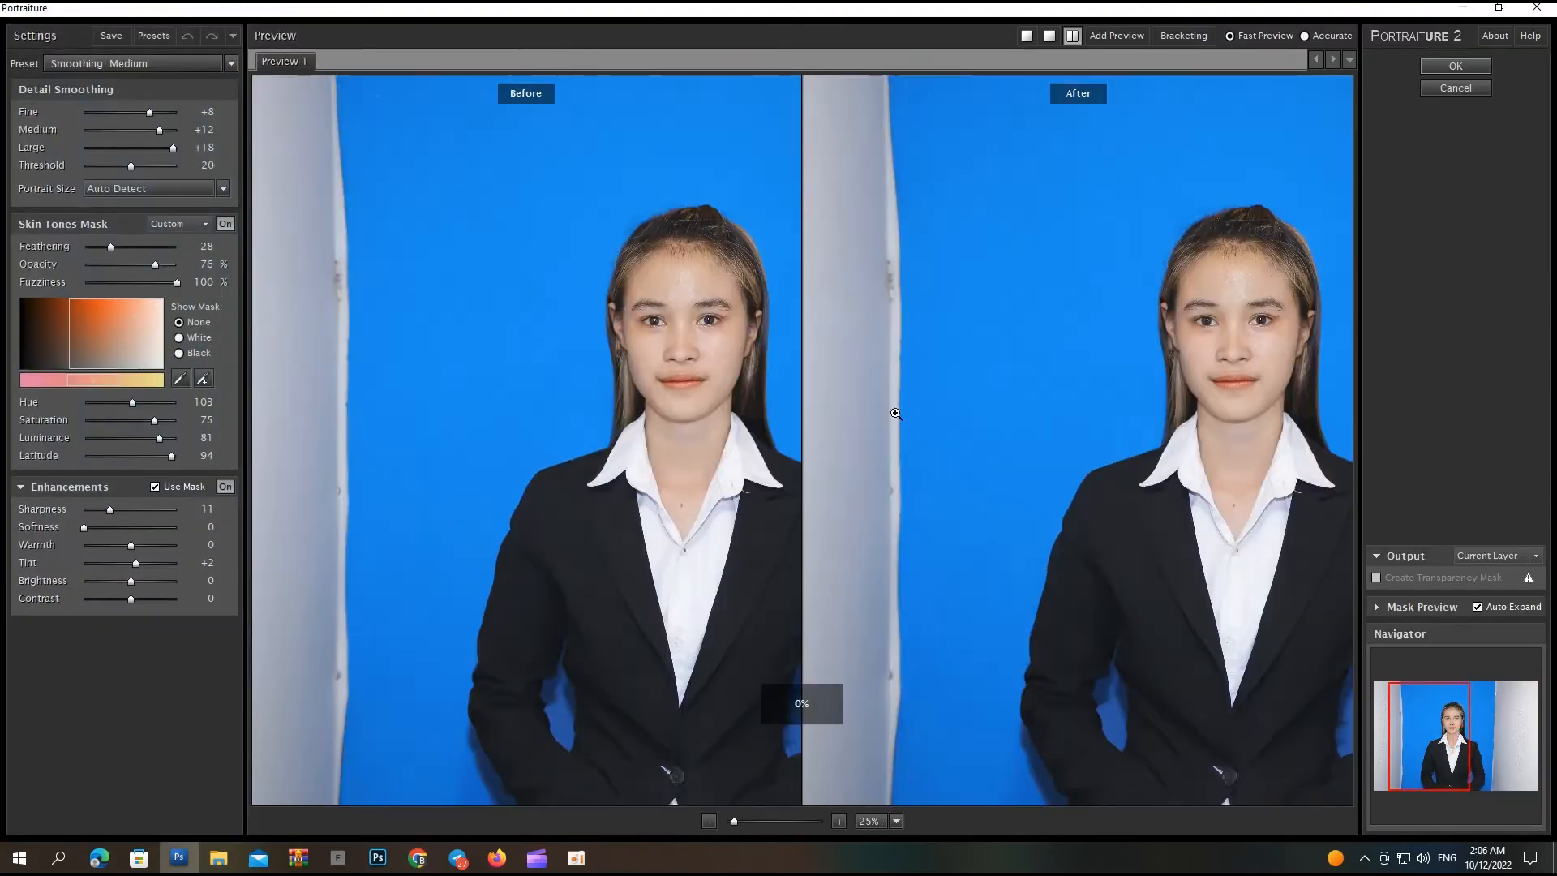
{"action": "left_click_drag", "start_coordinate": [935, 474], "coordinate": [609, 470]}
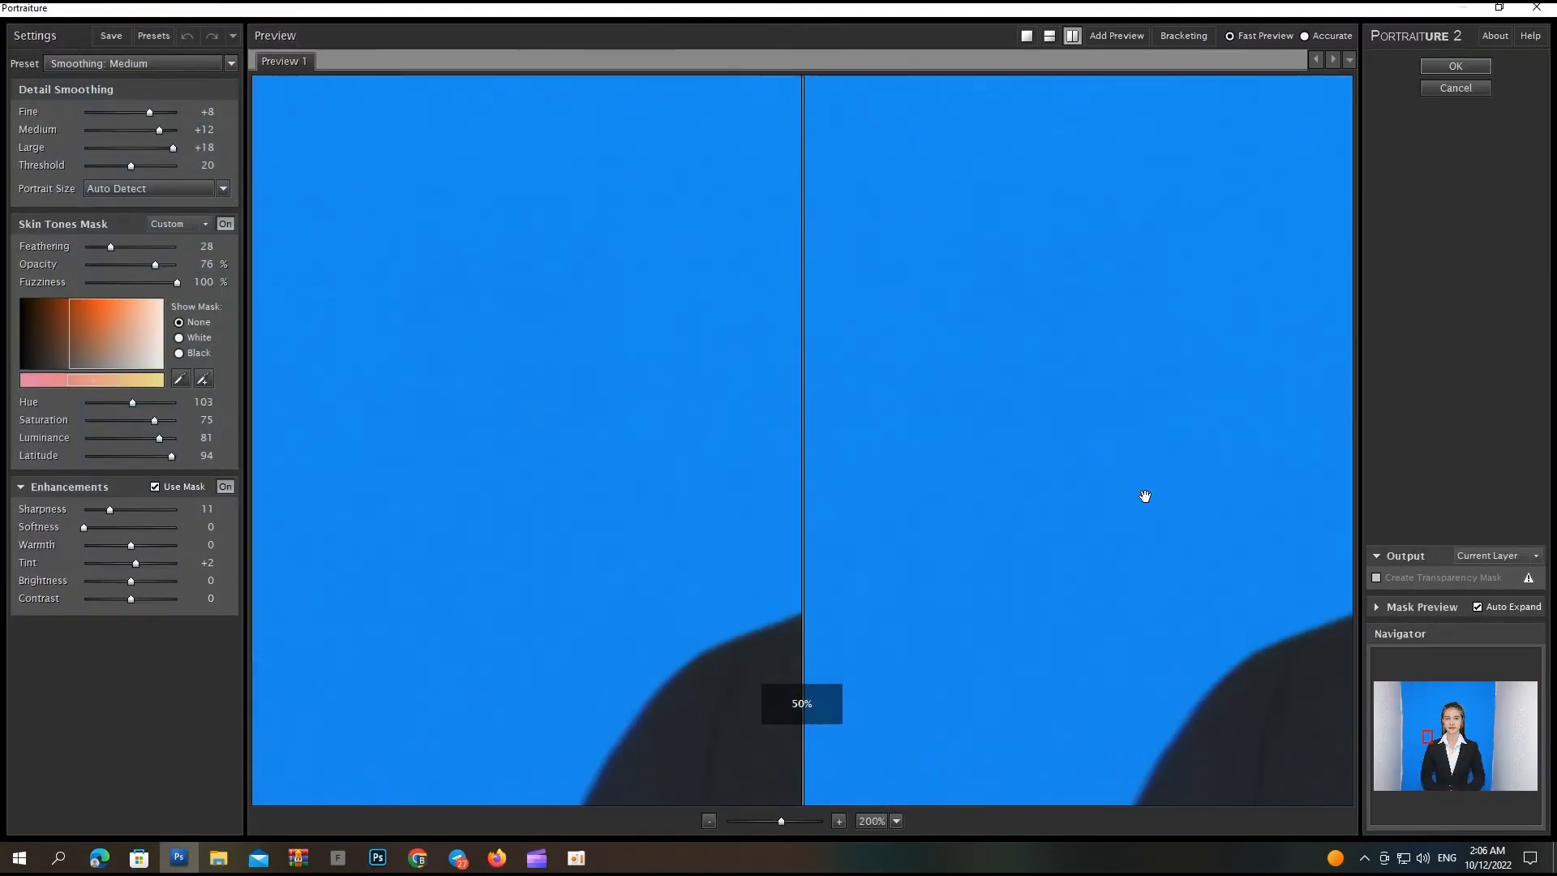
{"action": "left_click_drag", "start_coordinate": [1145, 495], "coordinate": [543, 514]}
{"action": "left_click_drag", "start_coordinate": [1015, 416], "coordinate": [466, 740]}
{"action": "left_click_drag", "start_coordinate": [933, 466], "coordinate": [934, 648]}
{"action": "left_click_drag", "start_coordinate": [924, 398], "coordinate": [976, 608]}
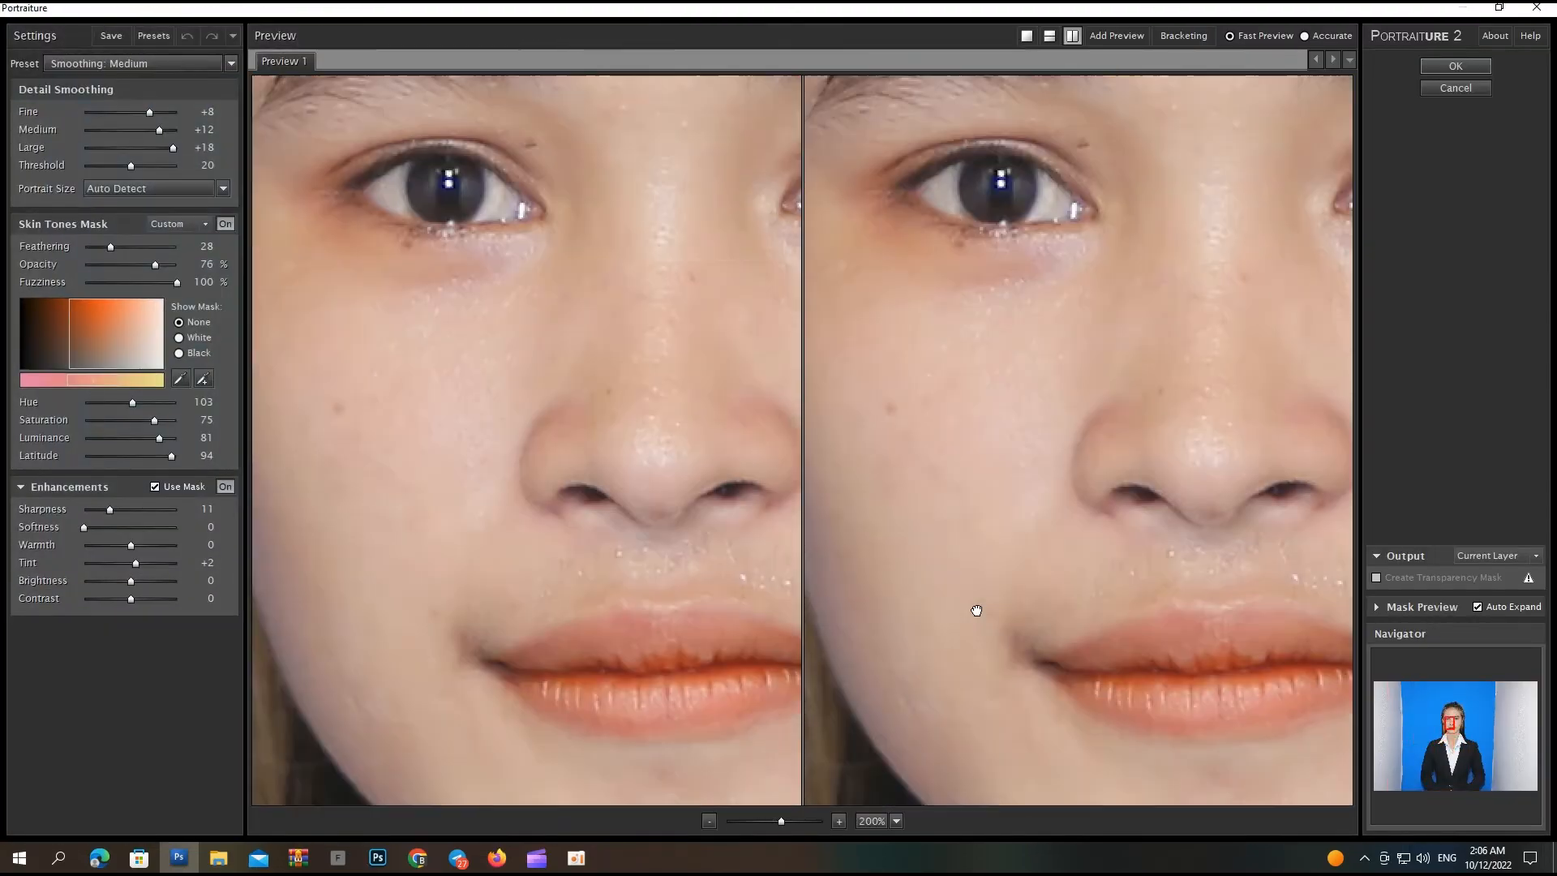
{"action": "left_click_drag", "start_coordinate": [968, 418], "coordinate": [959, 452]}
{"action": "key", "text": "ctrl+minus"}
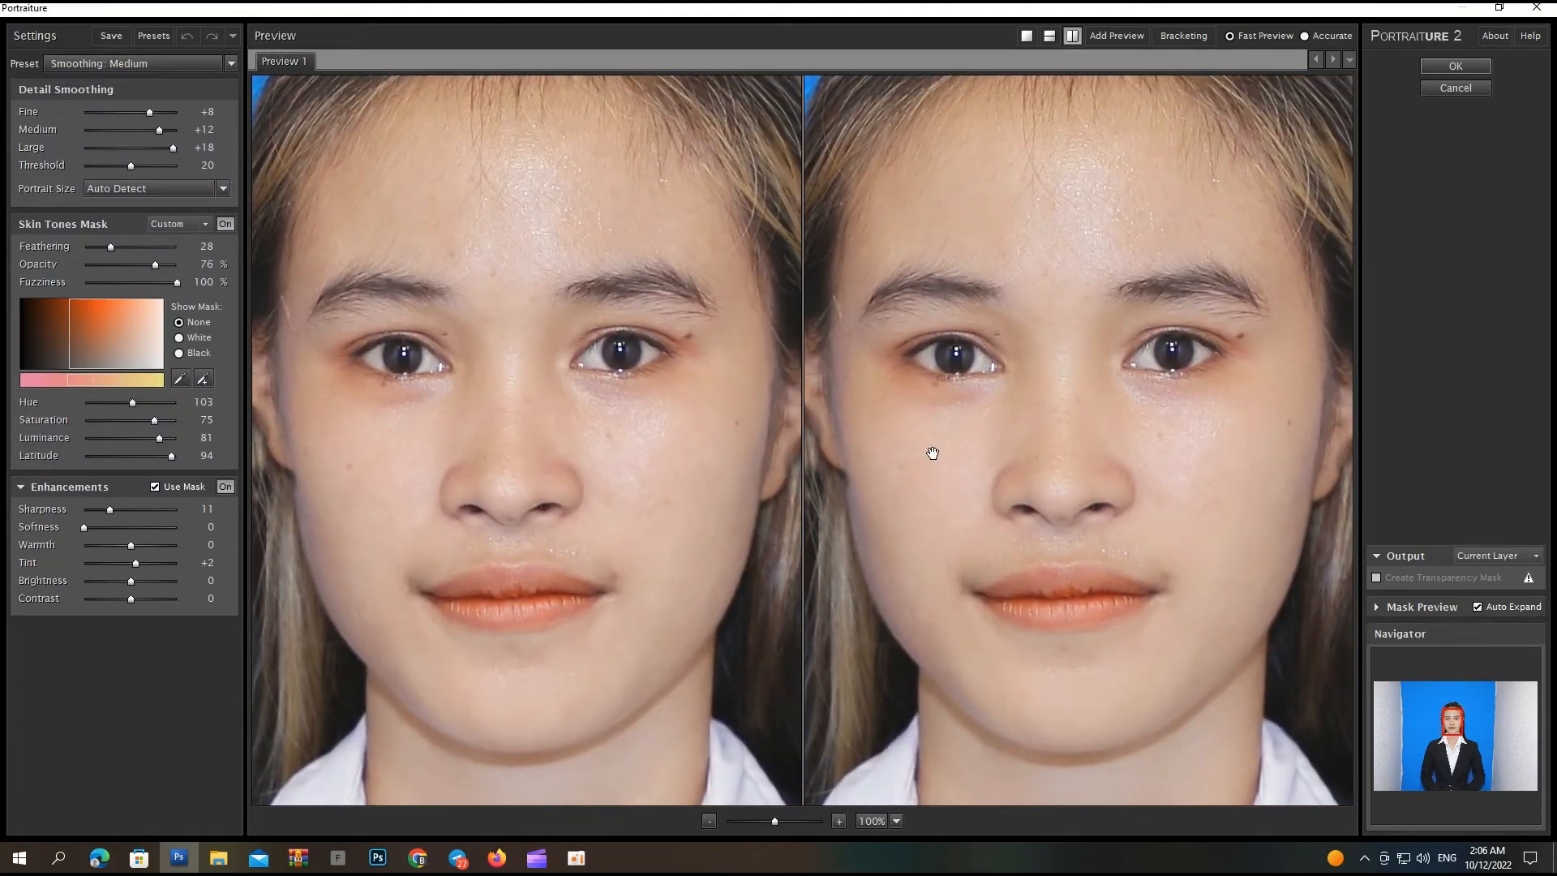
{"action": "left_click", "coordinate": [212, 545]}
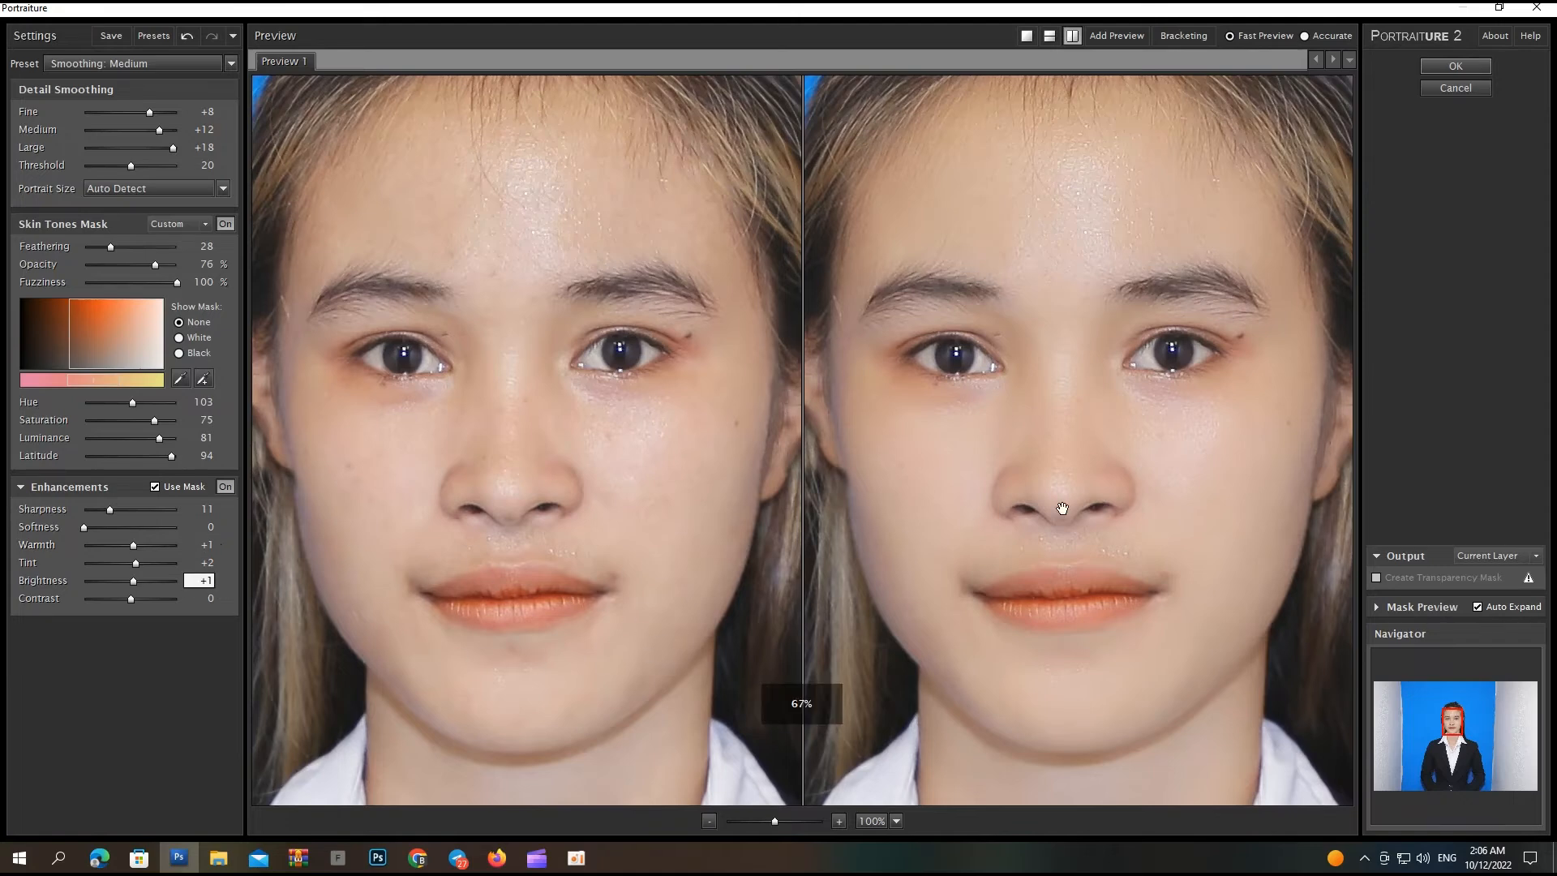
{"action": "key", "text": "Return"}
Brighten the whole portrait with an RGB Curves adjustment that lifts input 85 to output 94
{"action": "key", "text": "Return"}
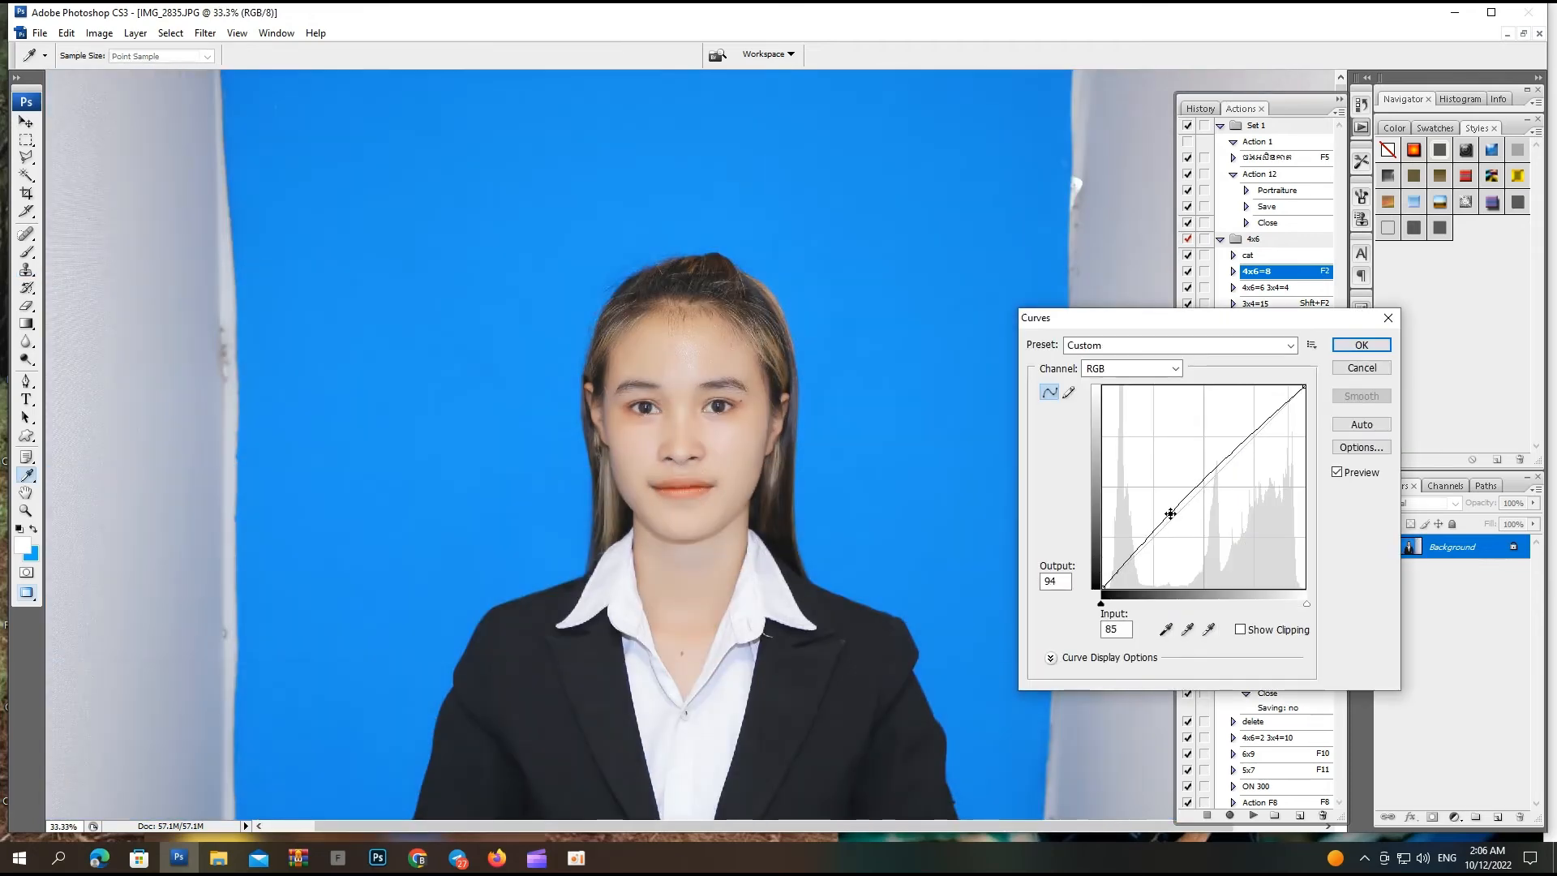
{"action": "key", "text": "ctrl+plus"}
{"action": "key", "text": "ctrl+plus"}
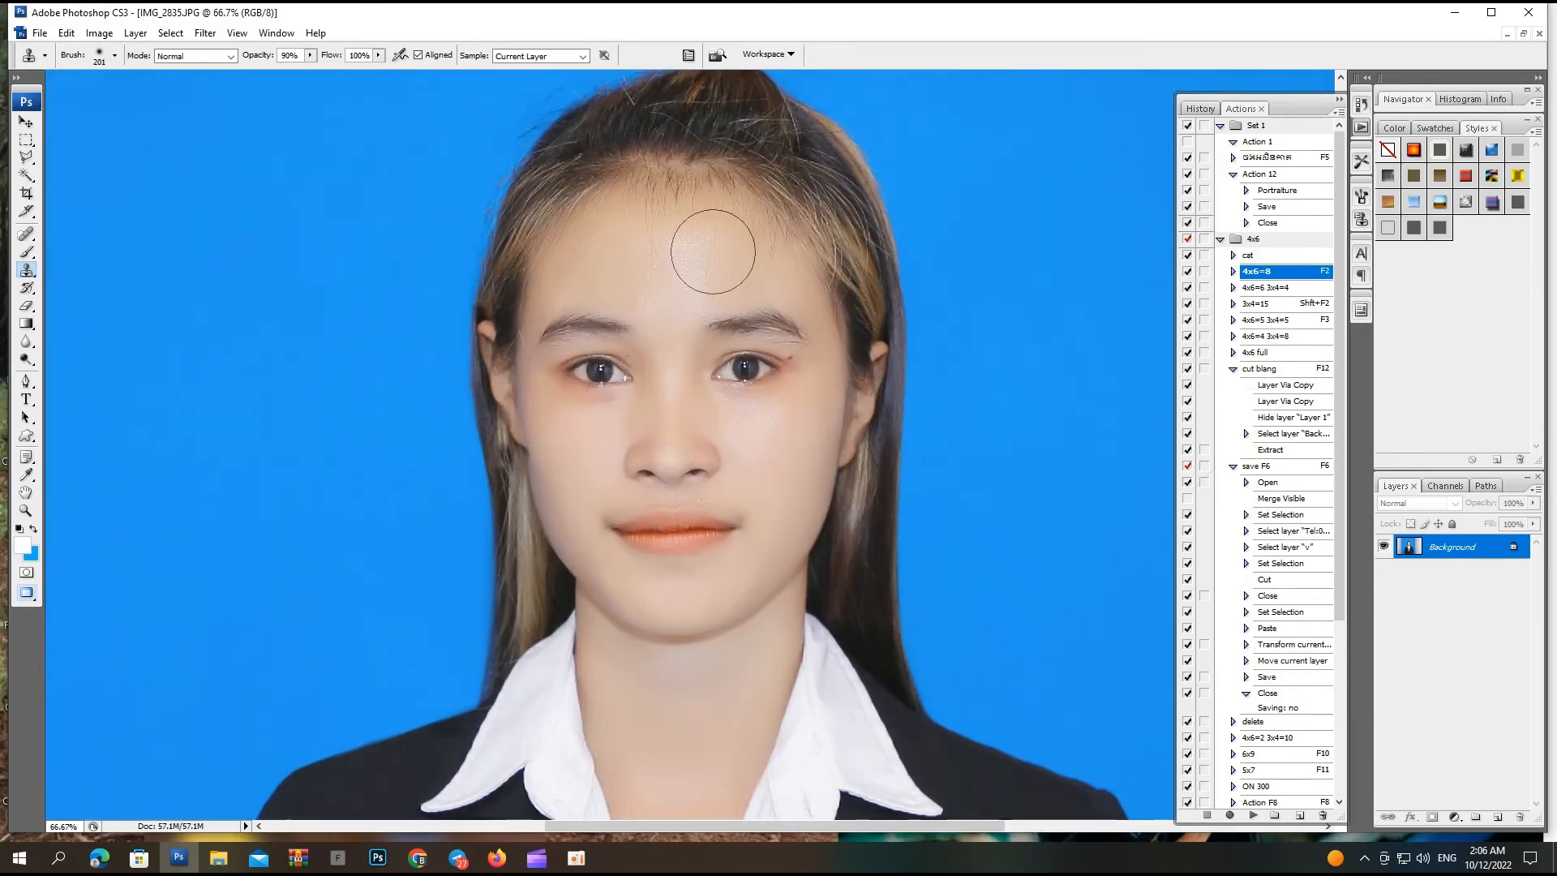
{"action": "left_click_drag", "start_coordinate": [588, 509], "coordinate": [622, 413]}
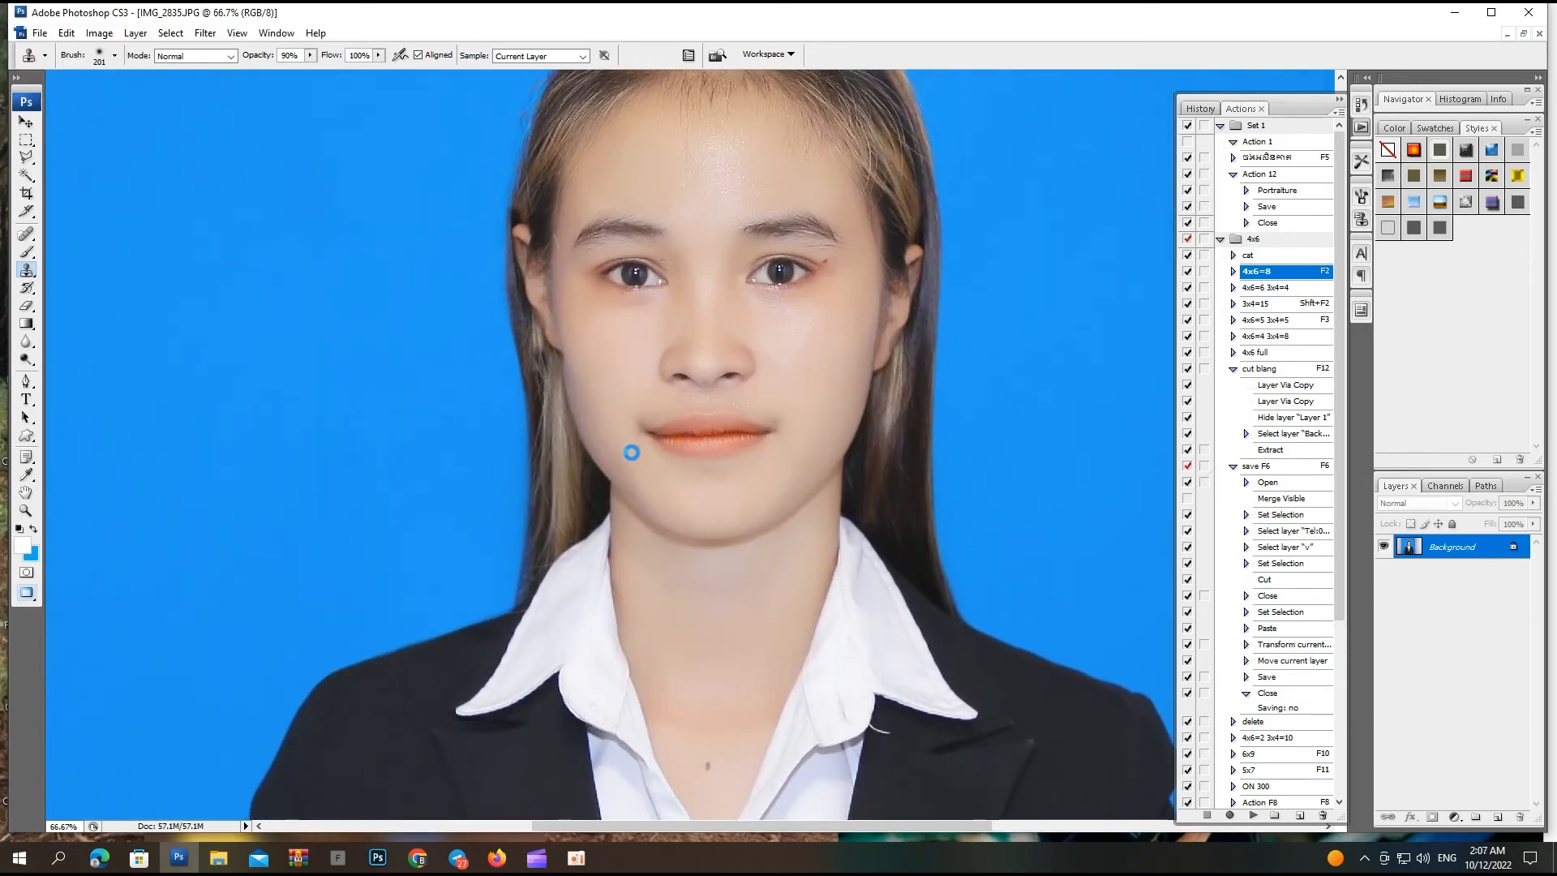
Slim both sides of the woman's jawline inward in Liquify with a 456 px warp brush at density 50 and pressure 49
{"action": "key", "text": "ctrl+shift+x"}
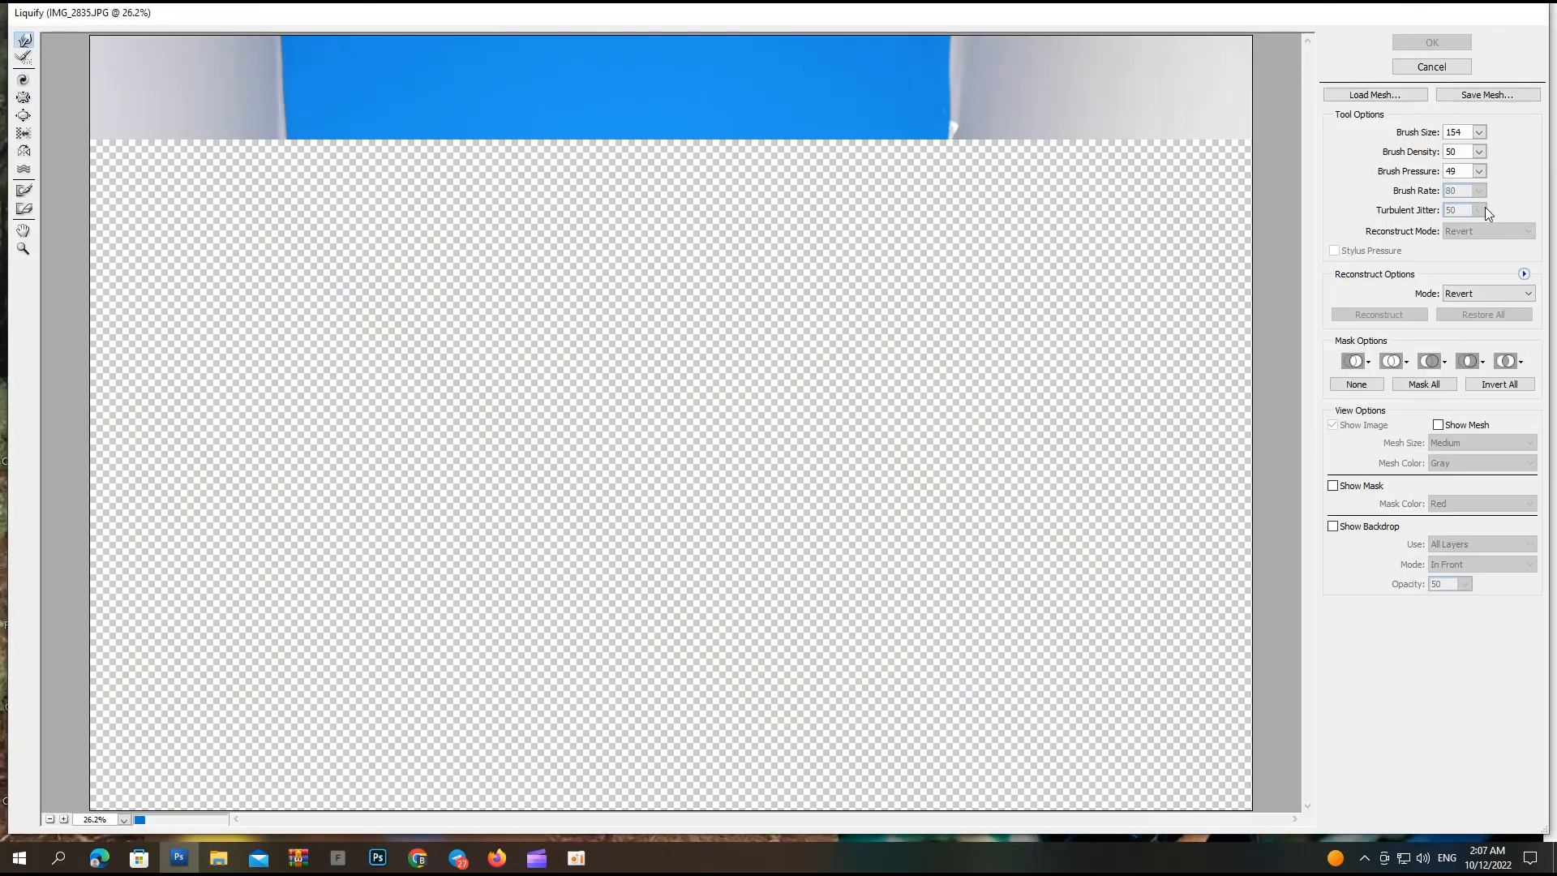
{"action": "left_click", "coordinate": [1480, 130]}
{"action": "left_click", "coordinate": [1460, 150]}
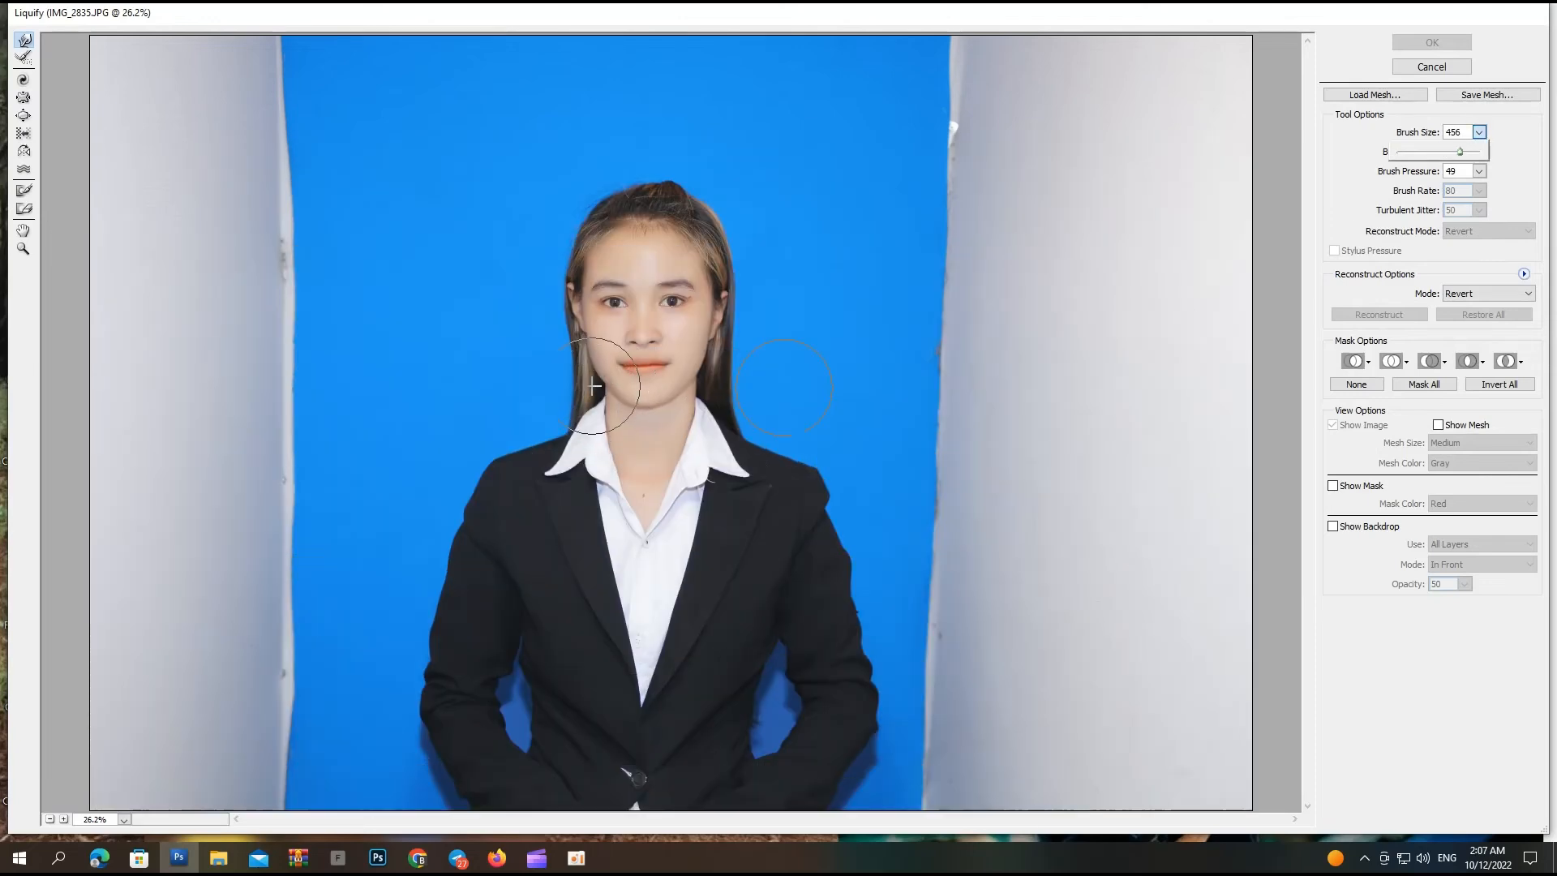
{"action": "left_click", "coordinate": [593, 383]}
{"action": "left_click", "coordinate": [593, 378]}
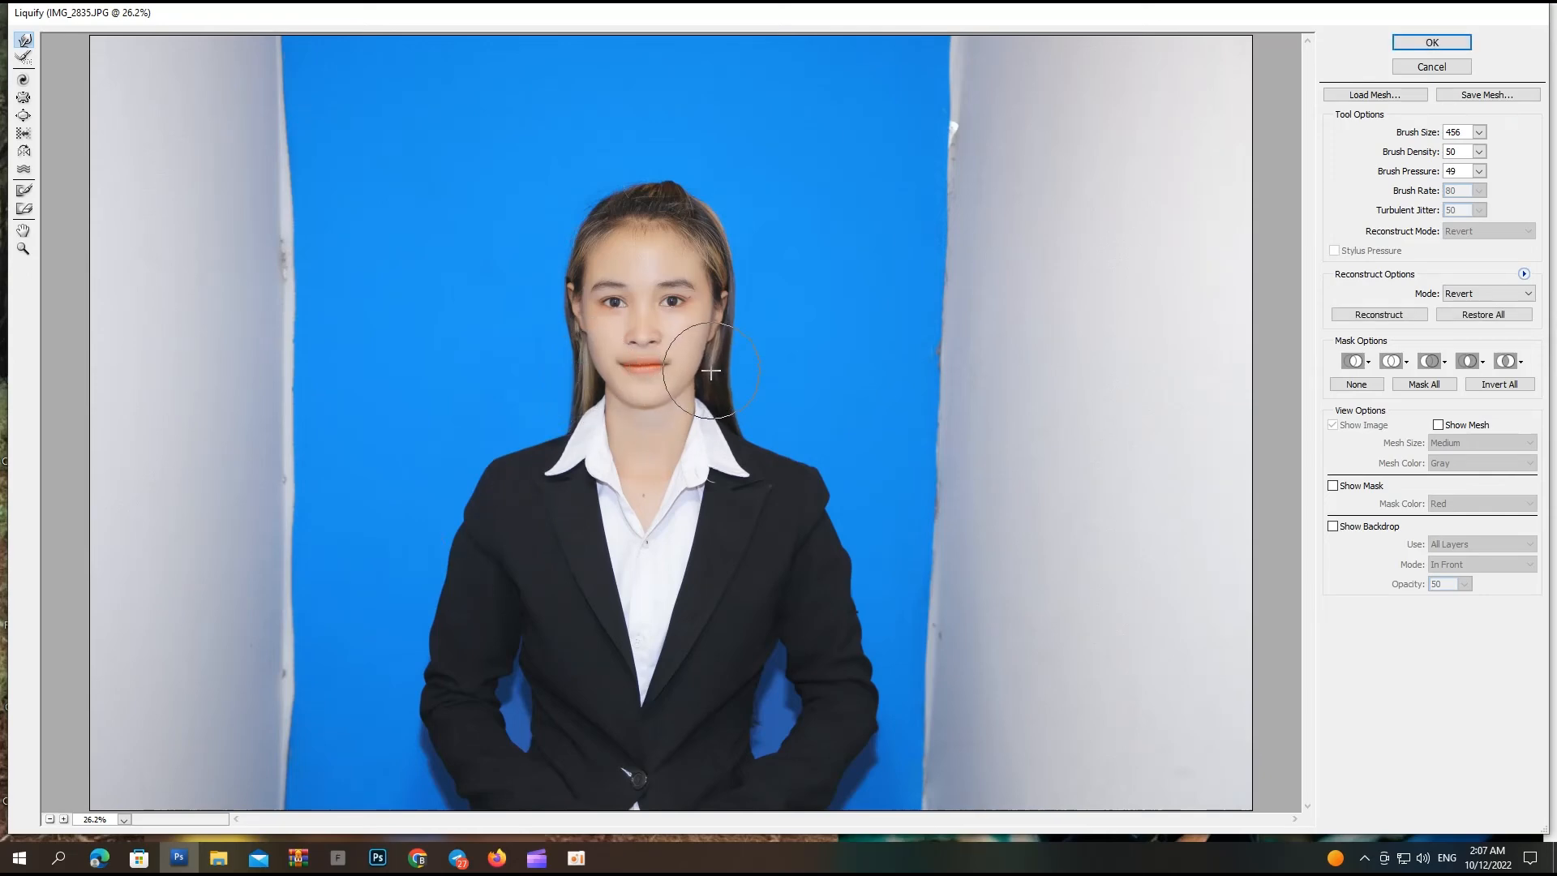
{"action": "left_click_drag", "start_coordinate": [712, 370], "coordinate": [701, 390]}
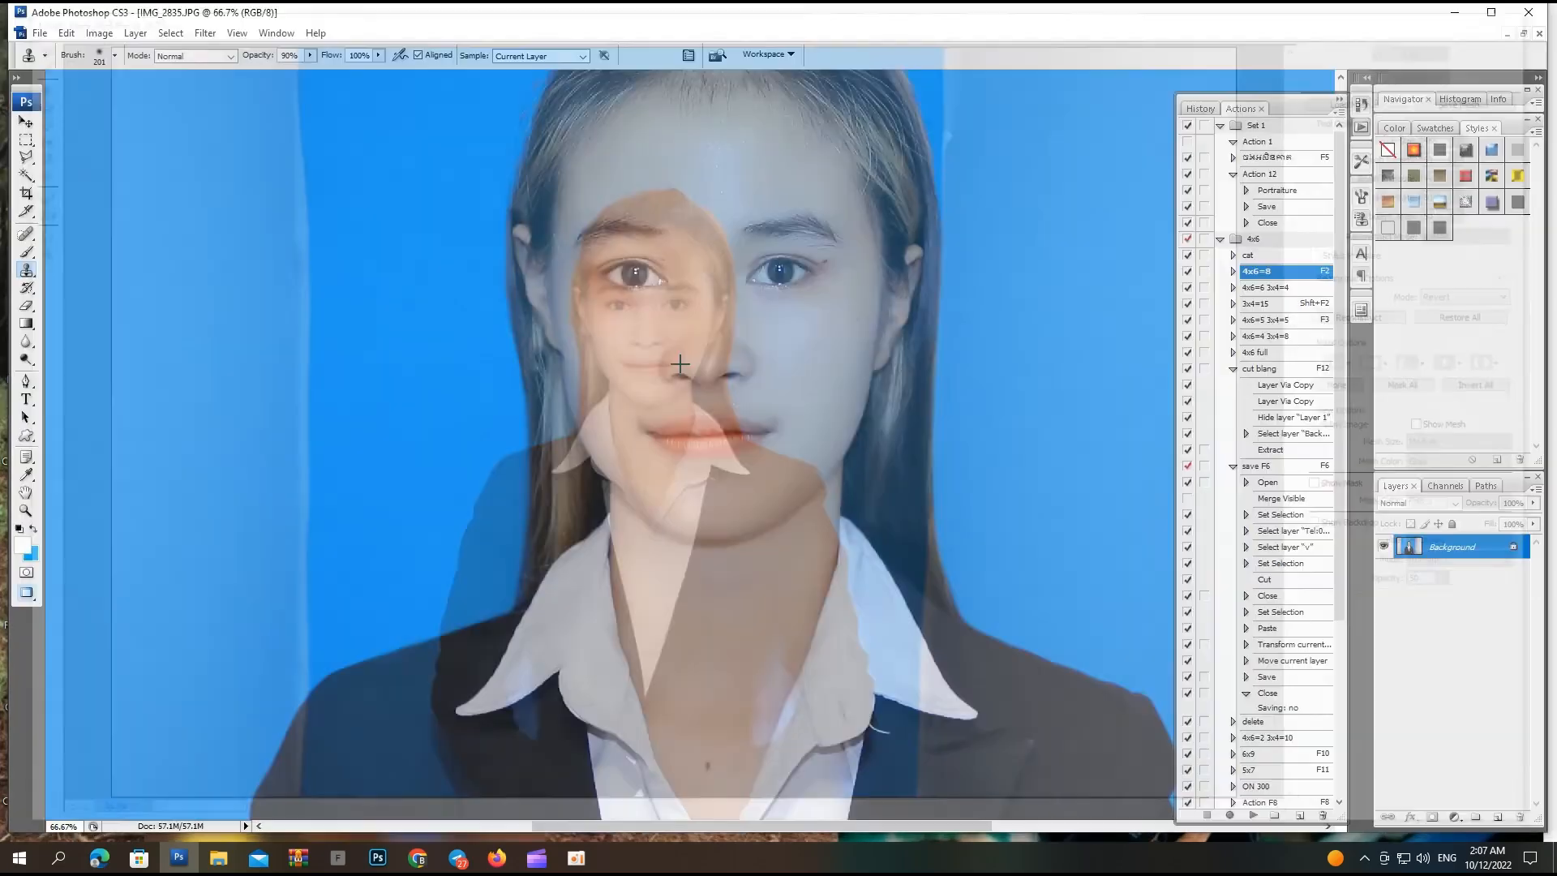
Sample clean neck skin and clone it just below the woman's chin with the 201 px Clone Stamp at 90% opacity
{"action": "key", "text": "ctrl+minus"}
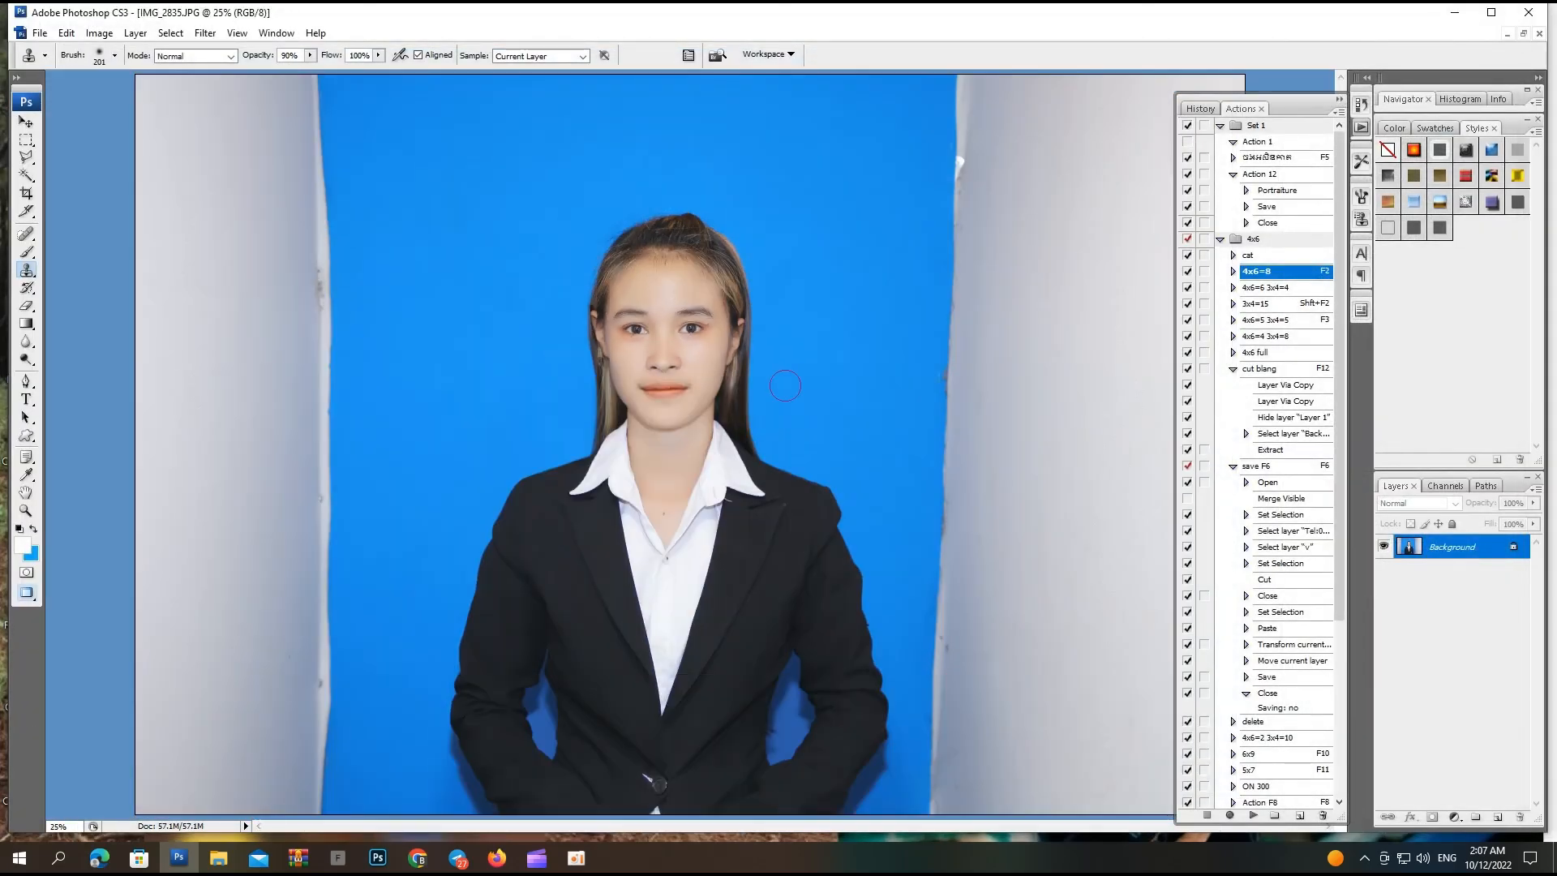
{"action": "key", "text": "ctrl+plus"}
{"action": "key", "text": "ctrl+plus"}
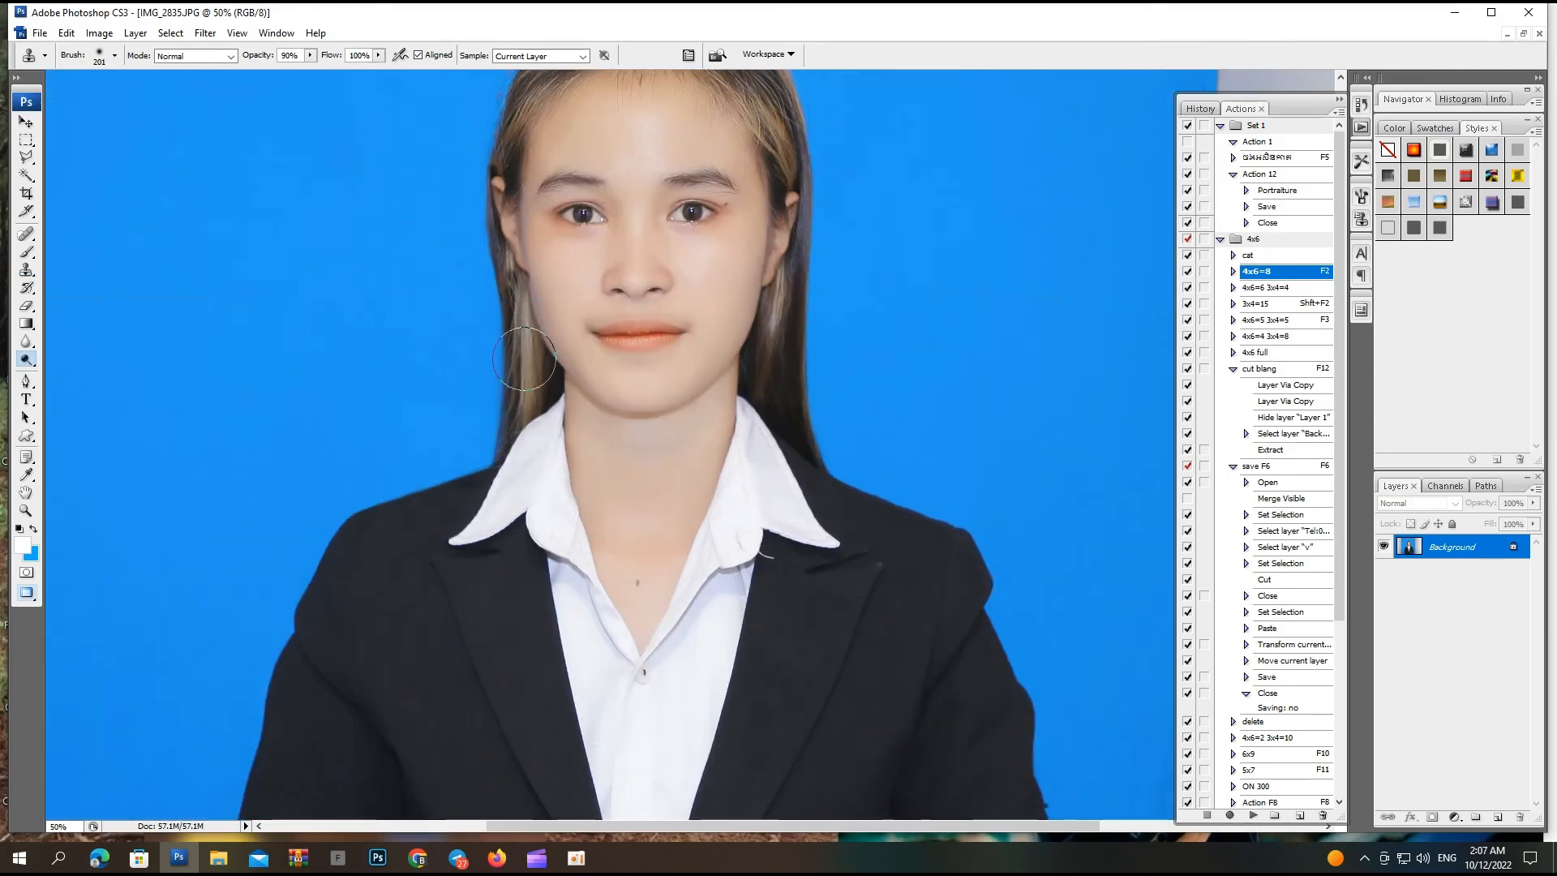
{"action": "key", "text": "s"}
{"action": "left_click", "coordinate": [651, 504], "text": "alt"}
{"action": "left_click", "coordinate": [646, 447]}
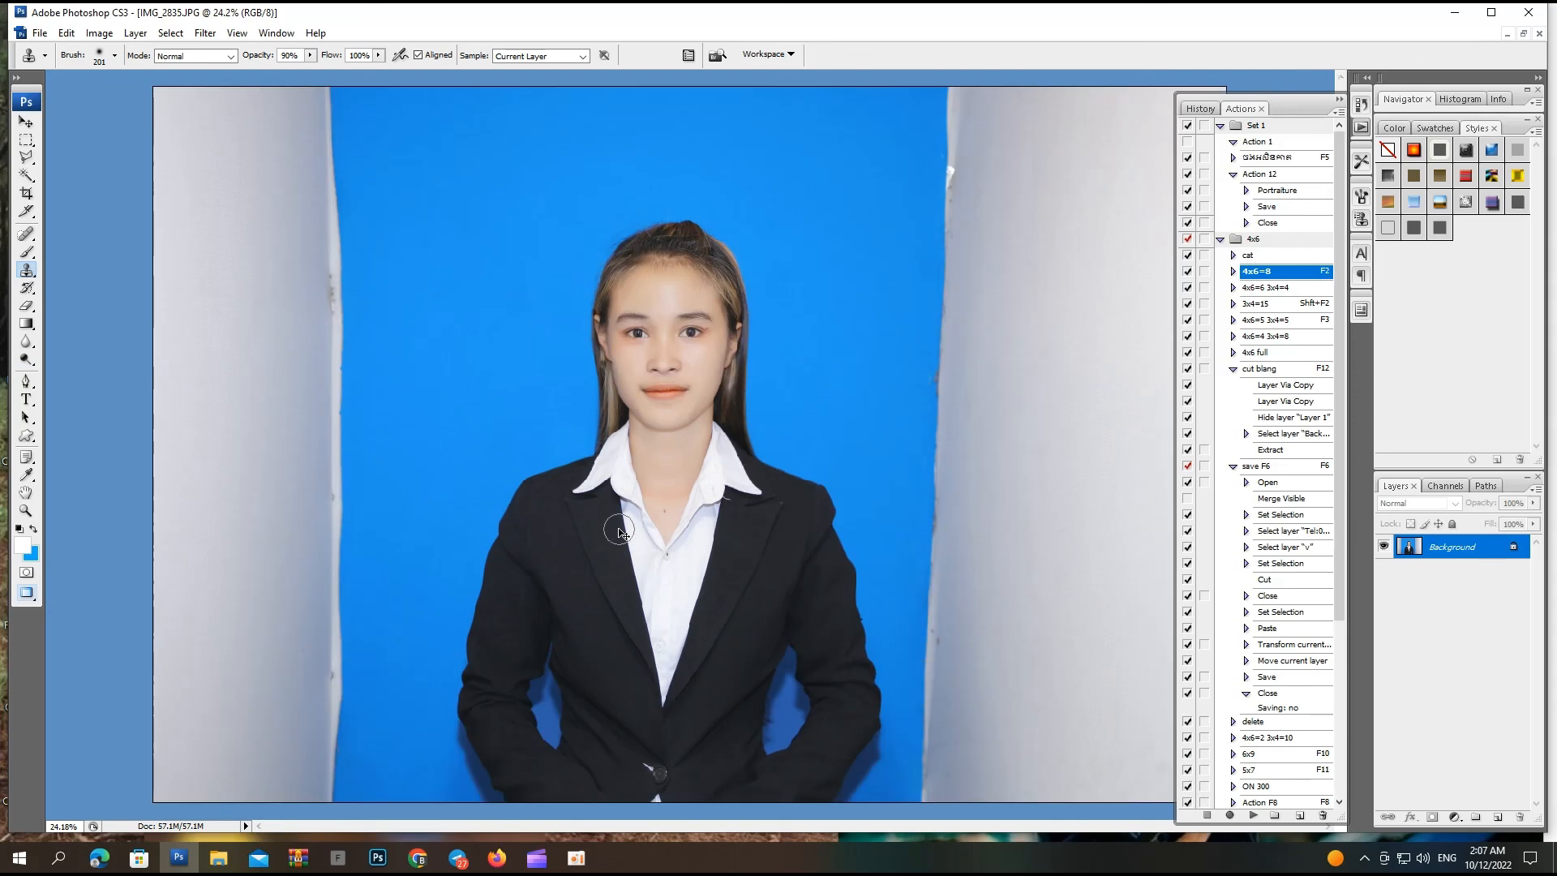
Activate the Crop tool to crop the full portrait
{"action": "key", "text": "c"}
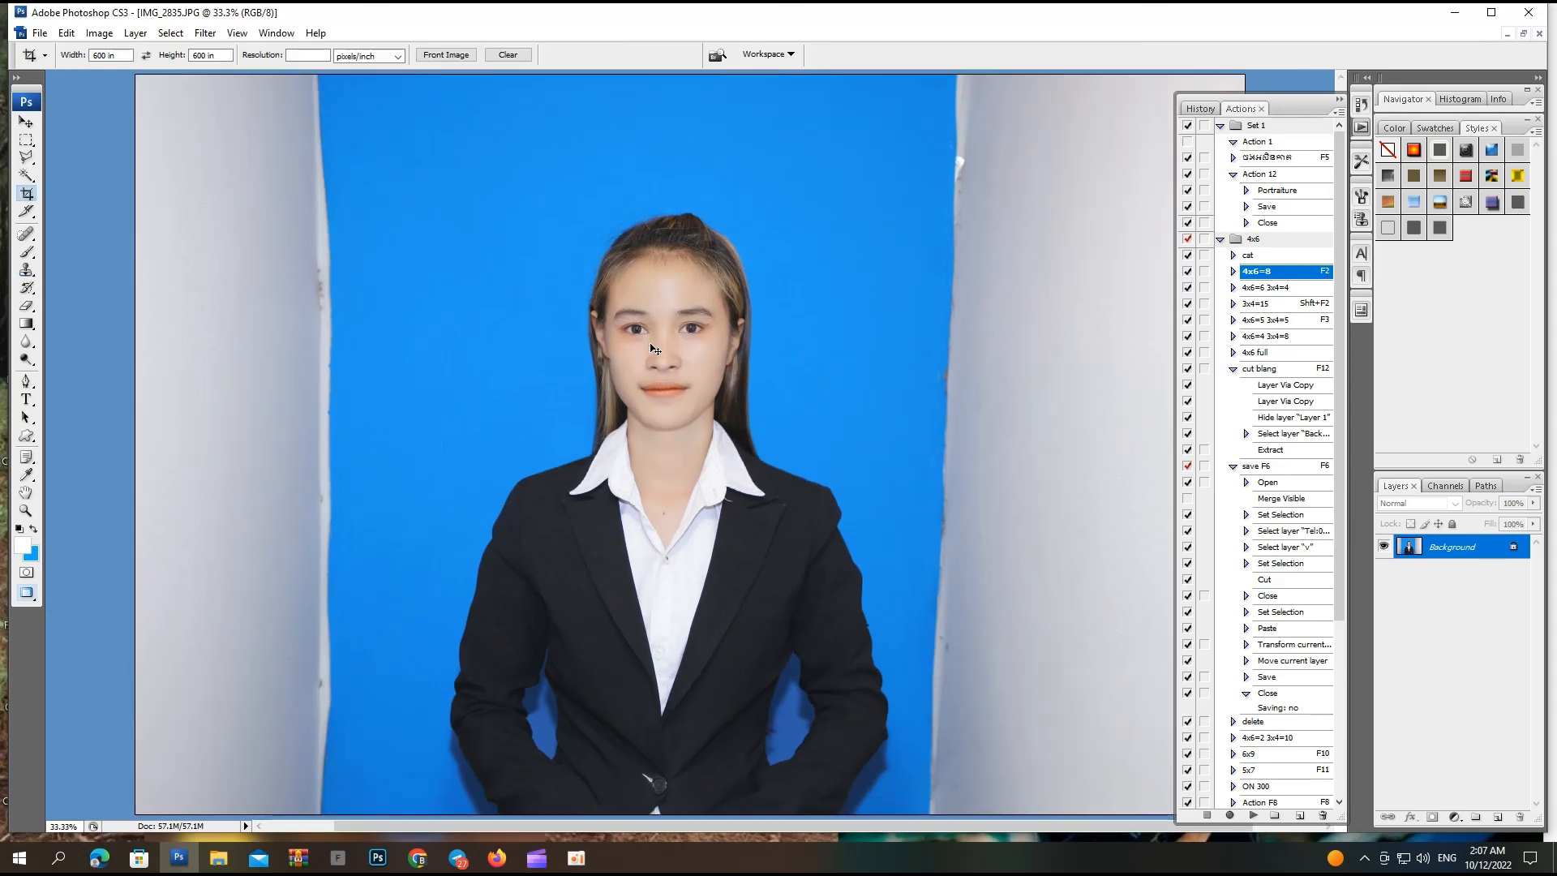